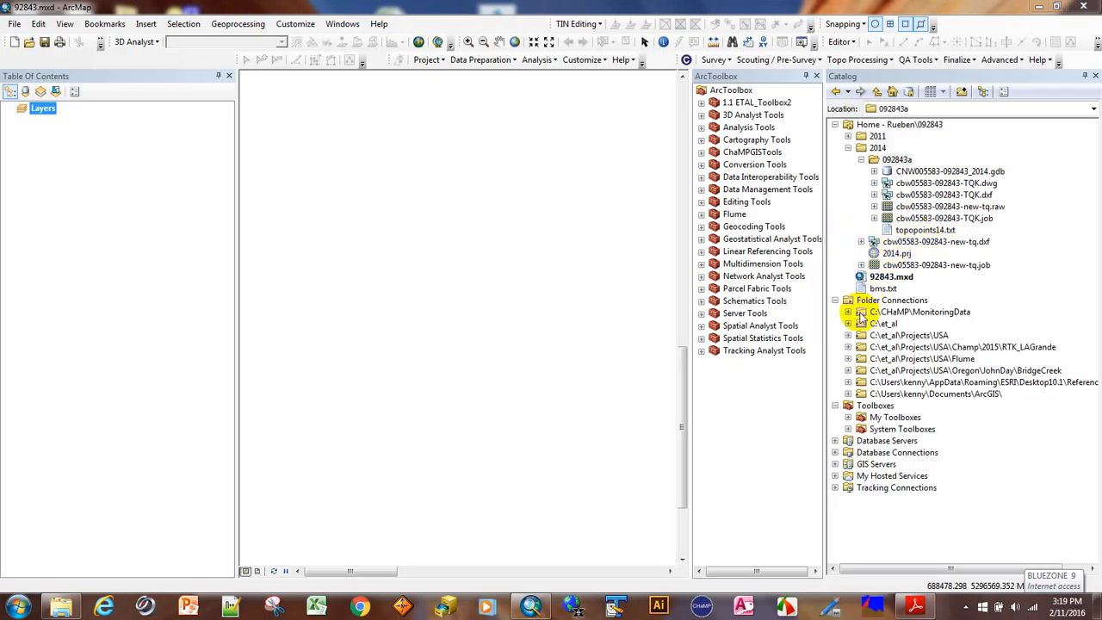
# - Open the ImportXYZ tool from the 1.1 ETAL_Toolbox2 toolbox
pyautogui.click(701, 102)
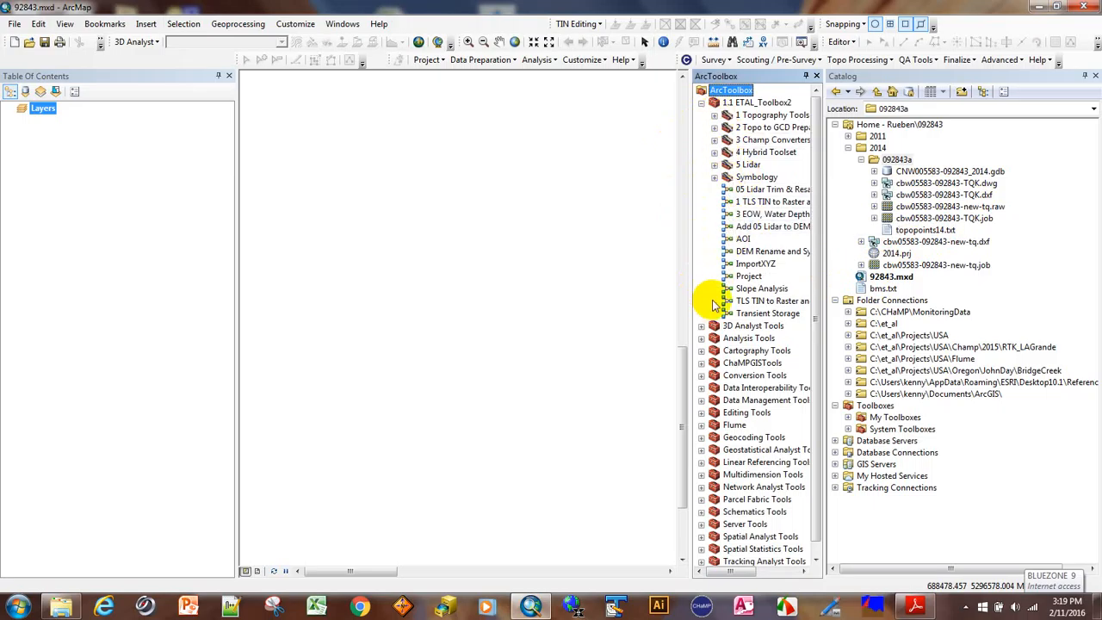
pyautogui.doubleClick(749, 263)
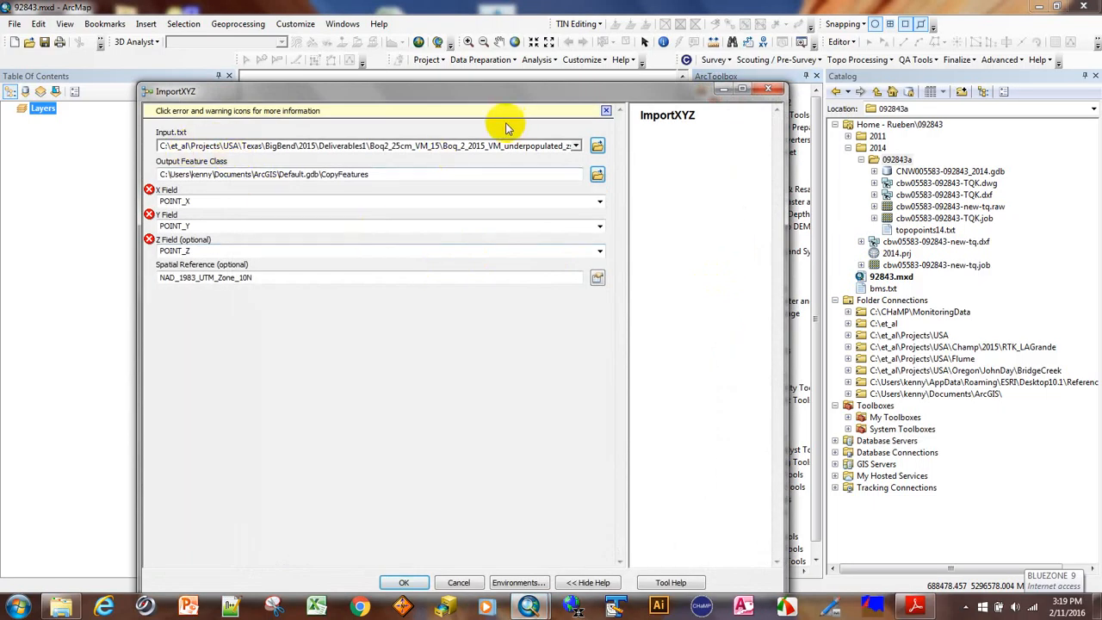
pyautogui.moveTo(456, 105); pyautogui.dragTo(547, 134)
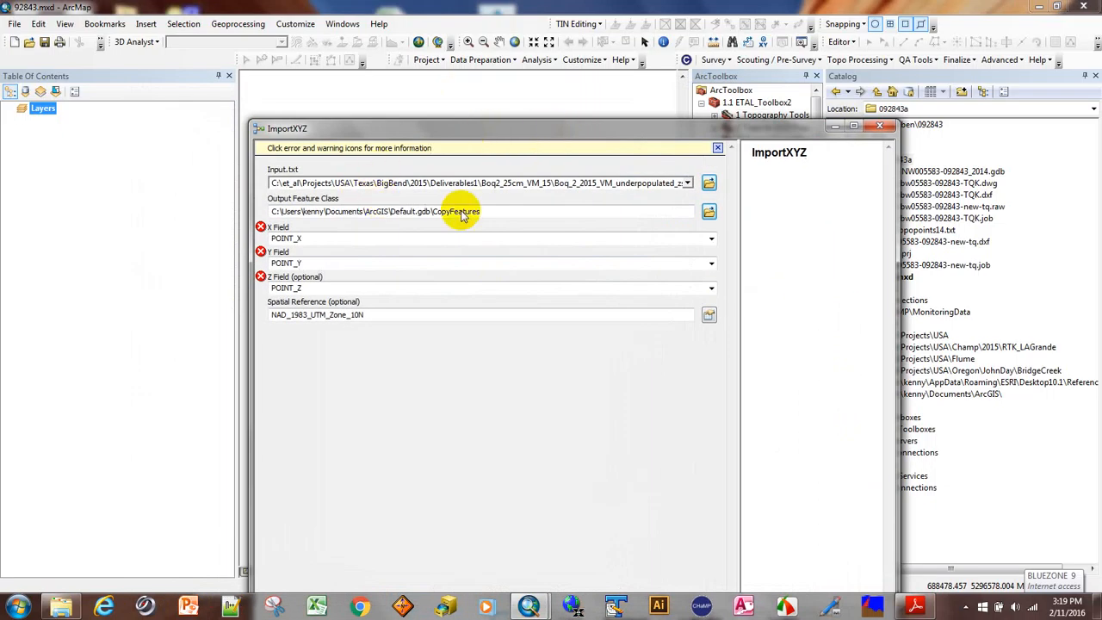
pyautogui.click(15, 24)
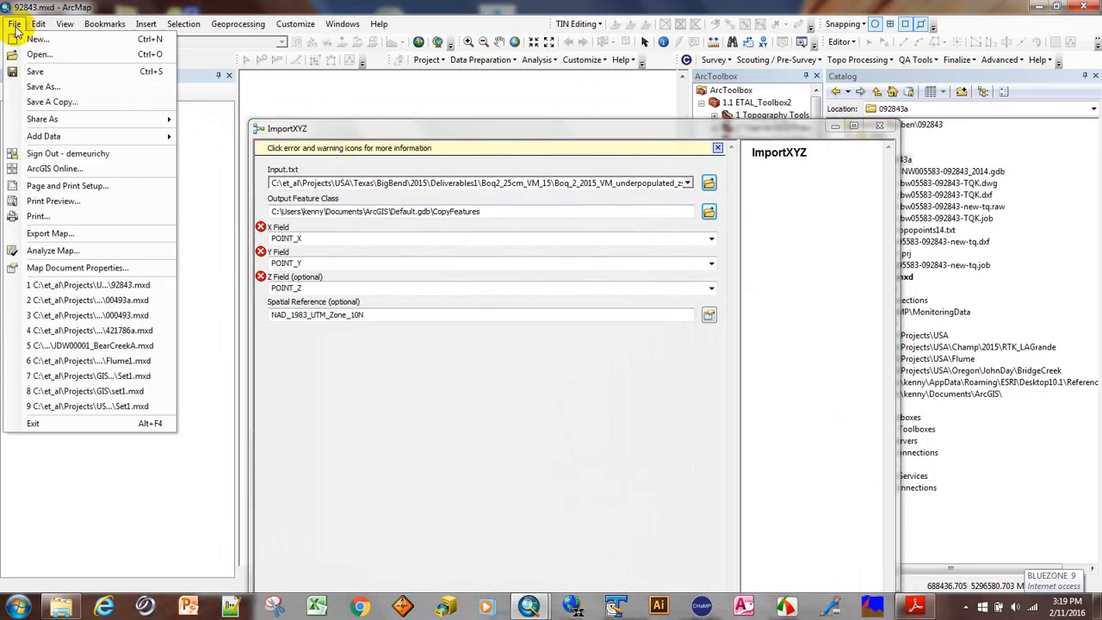
pyautogui.moveTo(101, 136)
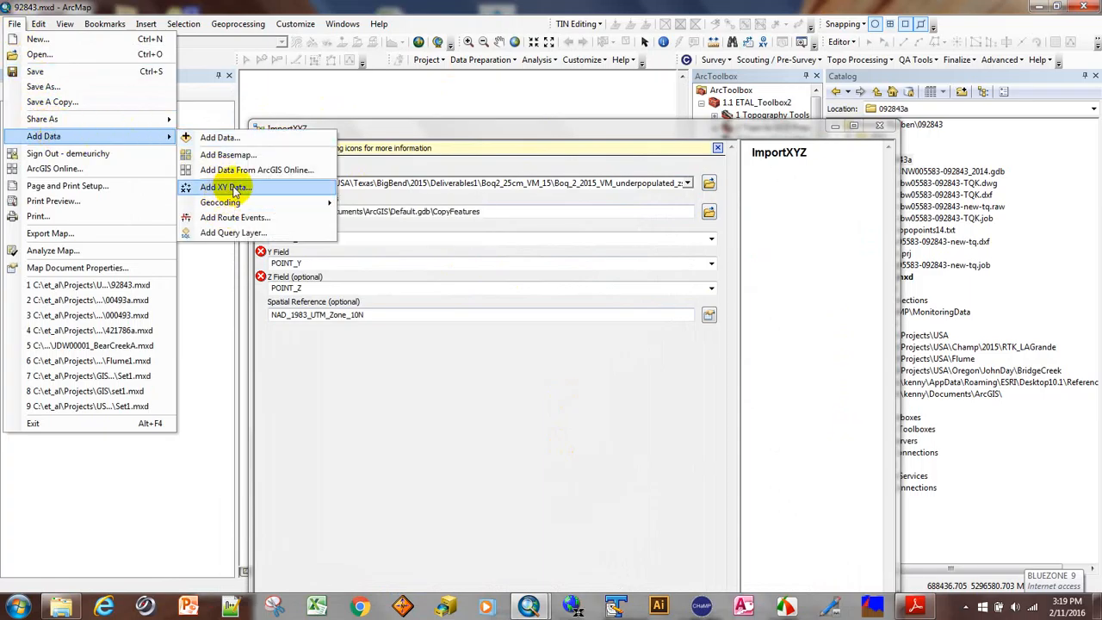
pyautogui.click(647, 163)
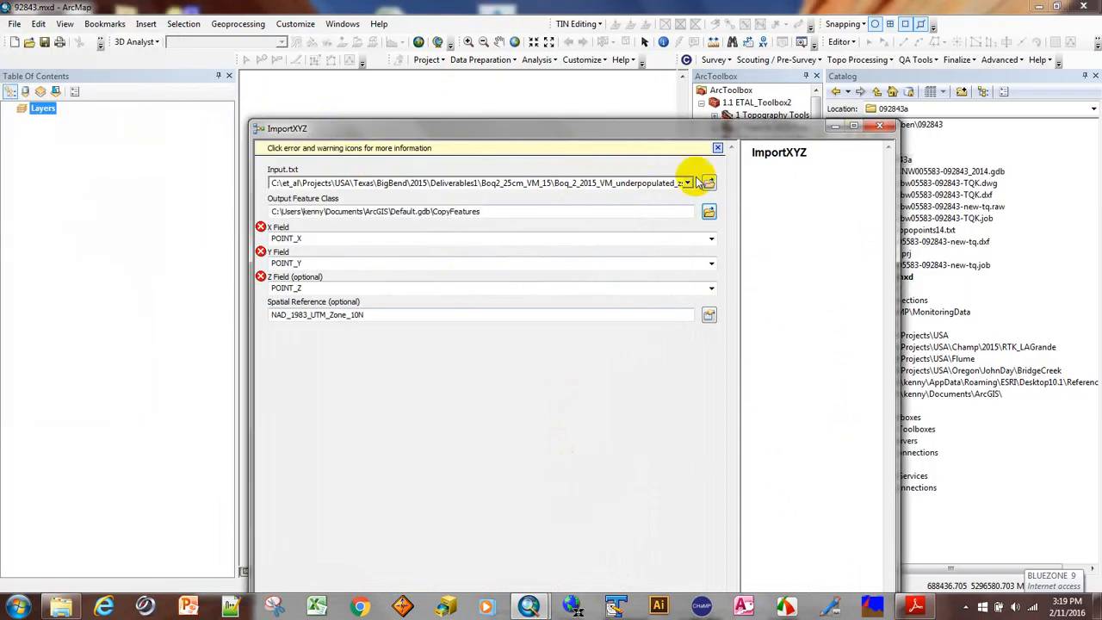
# - Use topopoints14.txt as the ImportXYZ input and save the output feature class as topoPoints14 in the 092843 home folder
pyautogui.moveTo(788, 116); pyautogui.dragTo(636, 83)
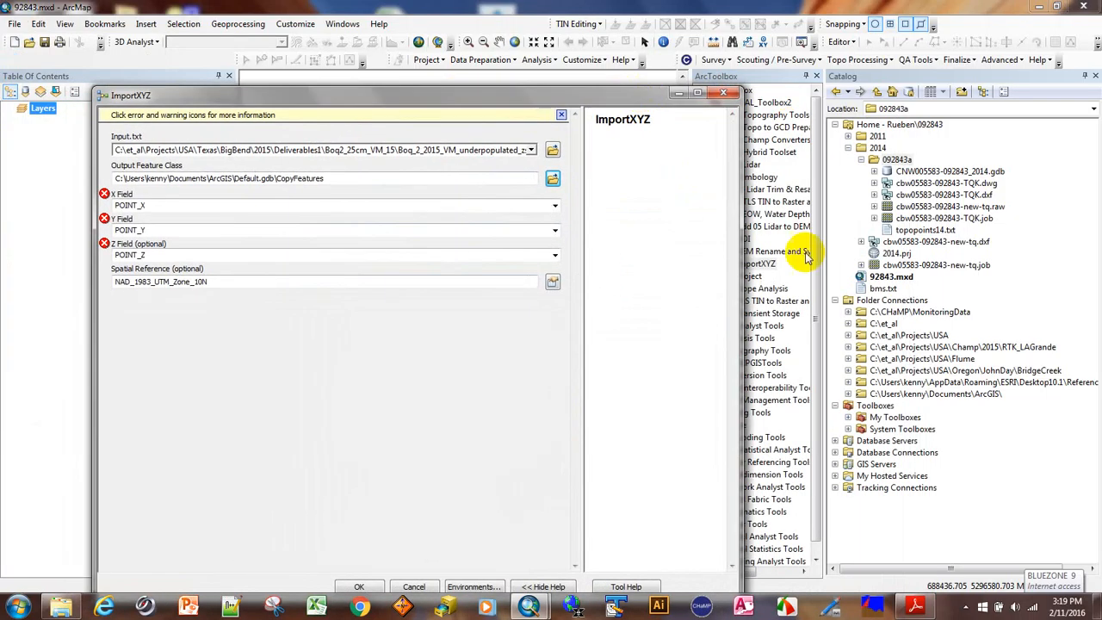
pyautogui.moveTo(923, 230); pyautogui.dragTo(426, 152)
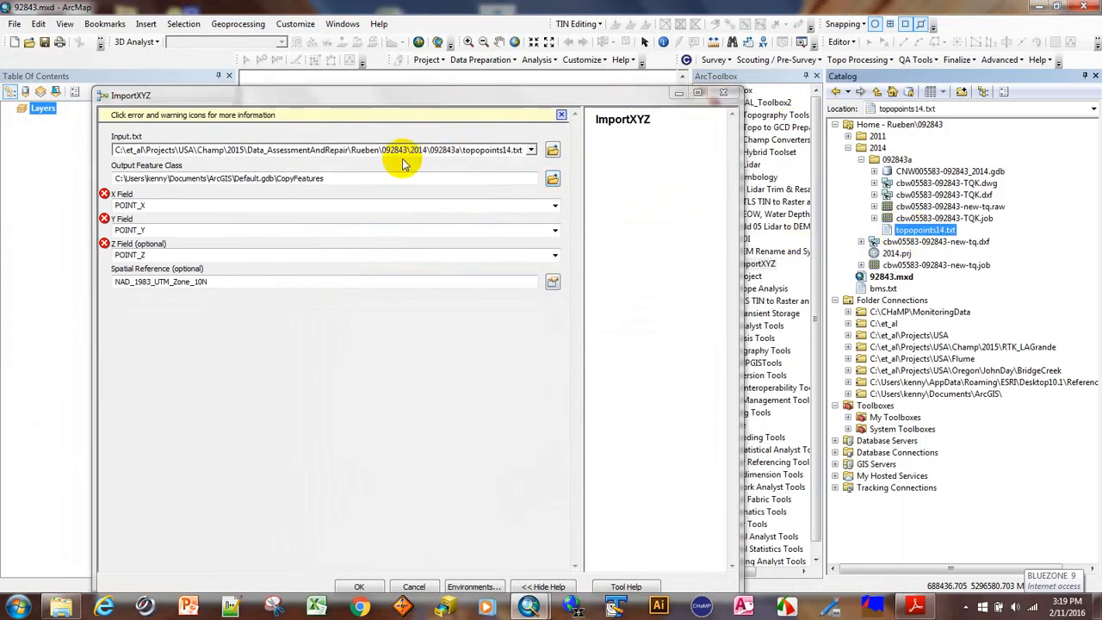
pyautogui.click(551, 181)
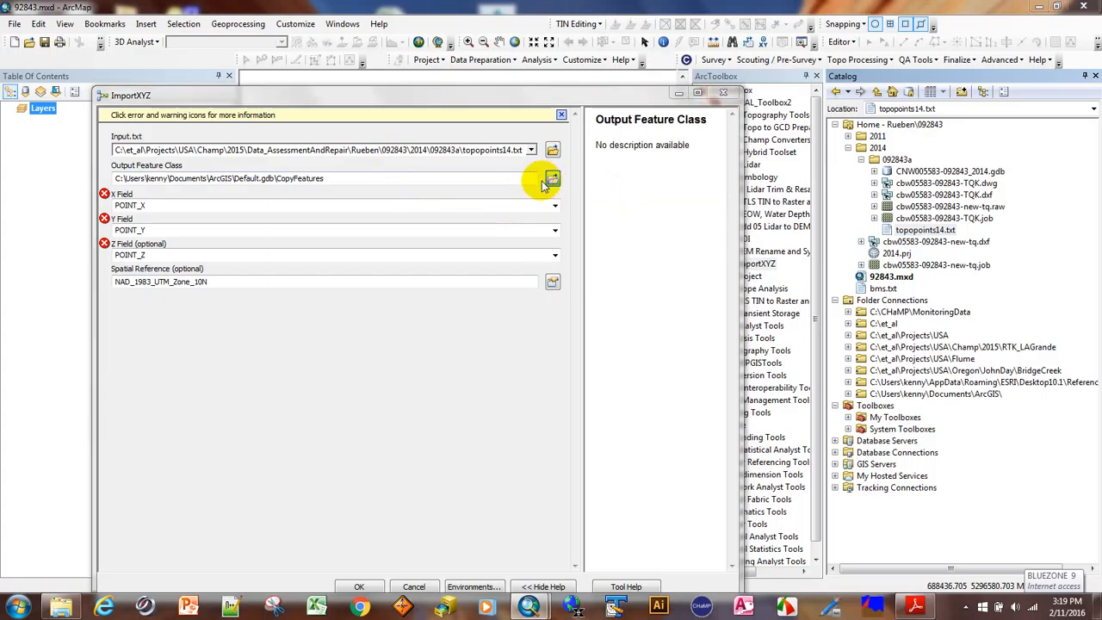
pyautogui.click(453, 260)
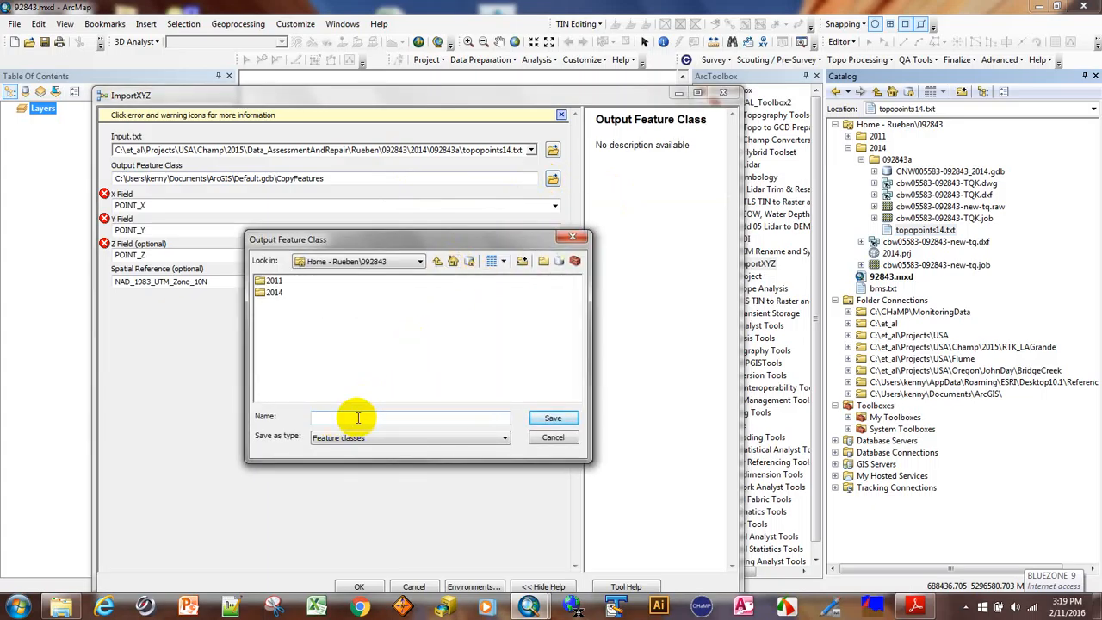
pyautogui.write('topoPoints14')
pyautogui.click(553, 417)
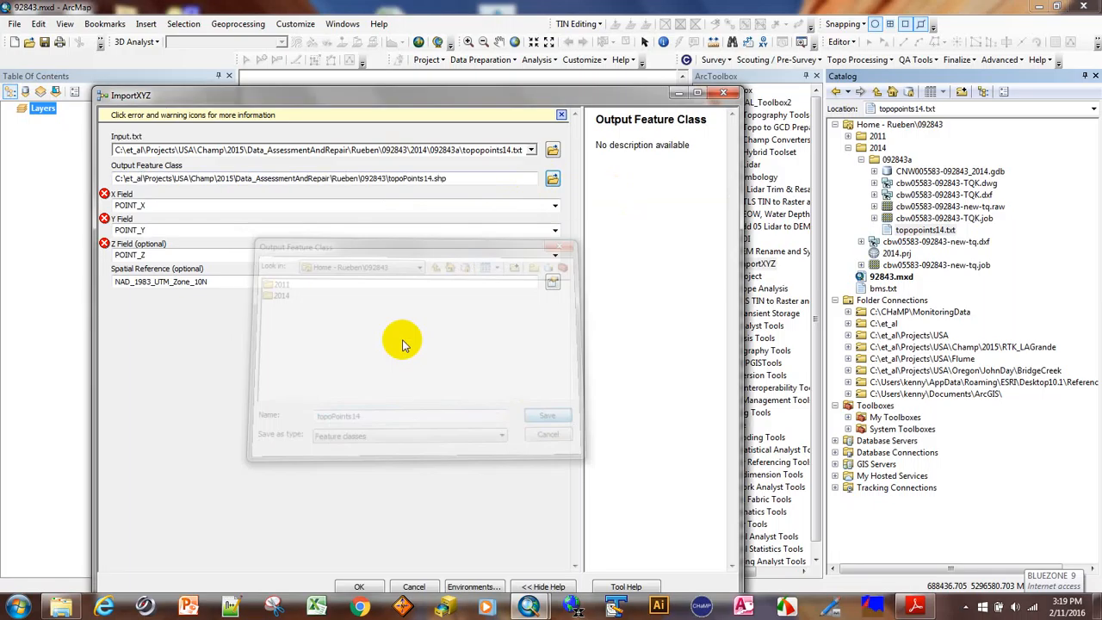
# - Assign the x, y and z columns to the X, Y and Z fields and run the import
pyautogui.click(153, 205)
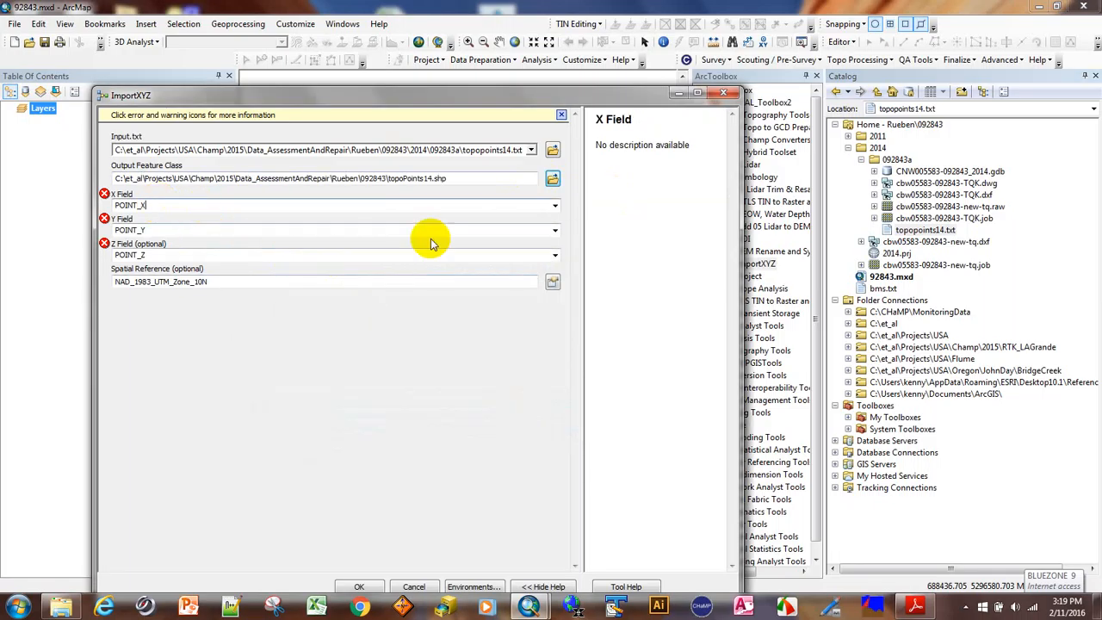
pyautogui.click(555, 206)
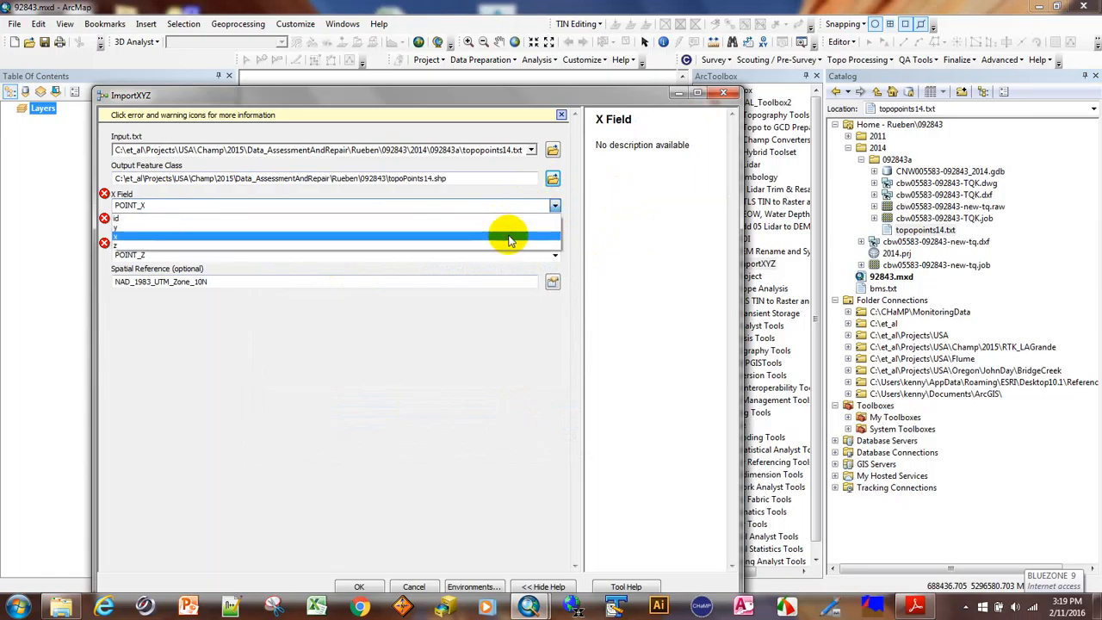
pyautogui.click(504, 234)
pyautogui.click(555, 233)
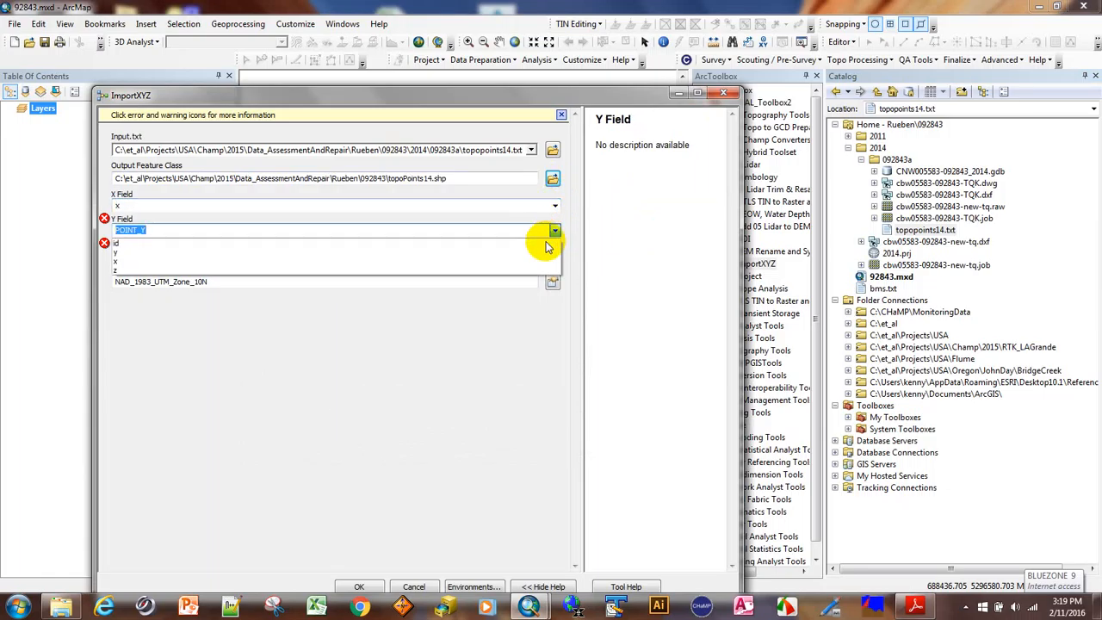
pyautogui.click(553, 254)
pyautogui.click(553, 254)
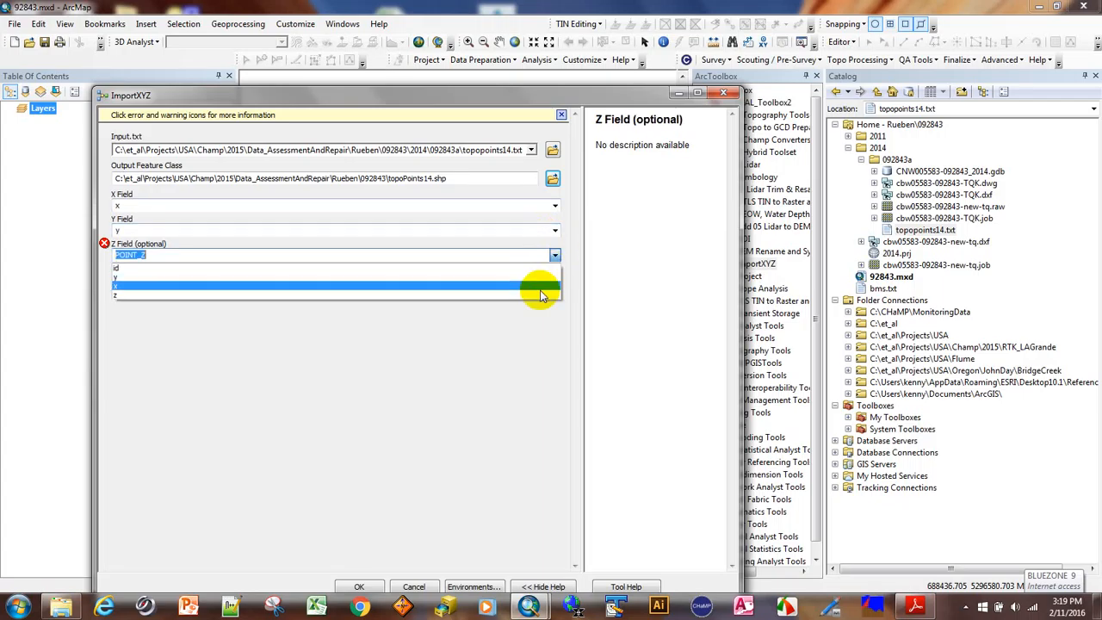
pyautogui.click(542, 296)
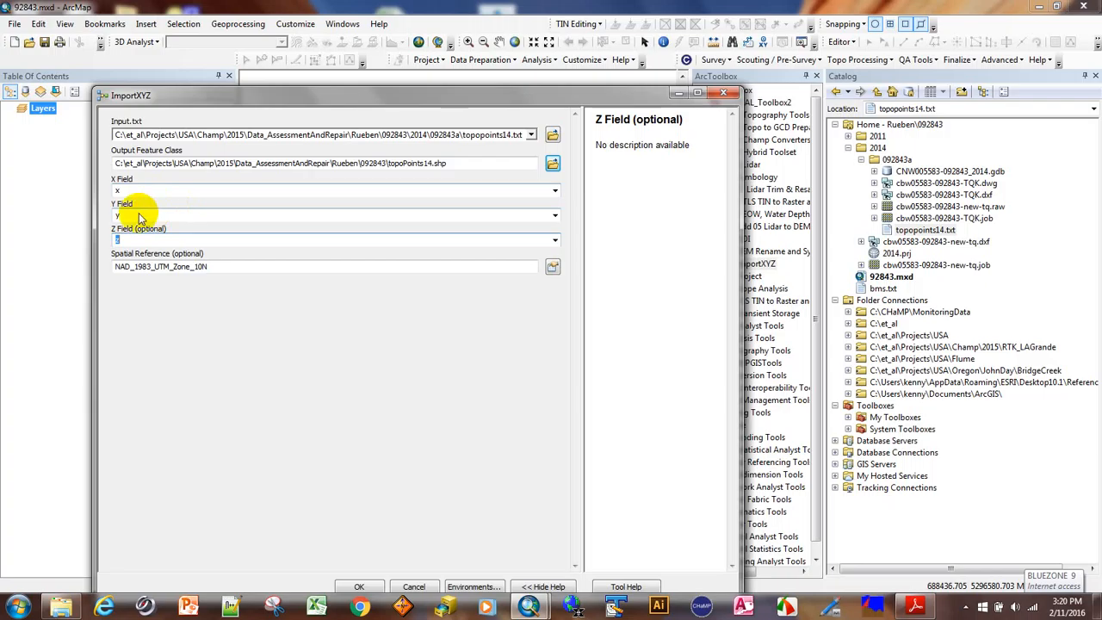
pyautogui.moveTo(541, 96); pyautogui.dragTo(612, 50)
pyautogui.click(434, 539)
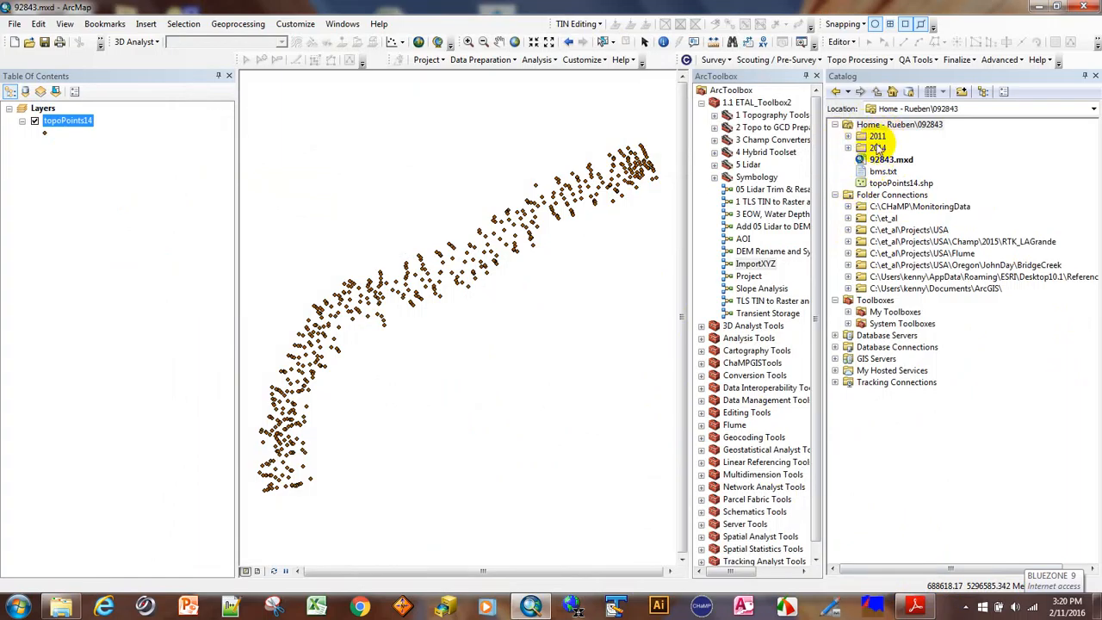
pyautogui.click(848, 148)
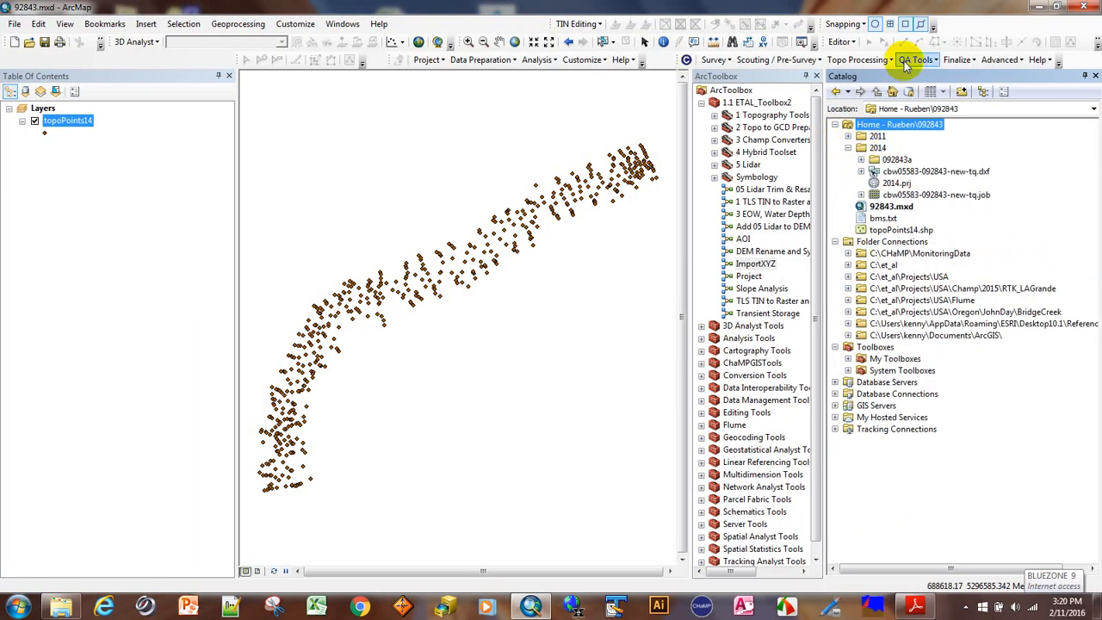
pyautogui.click(869, 61)
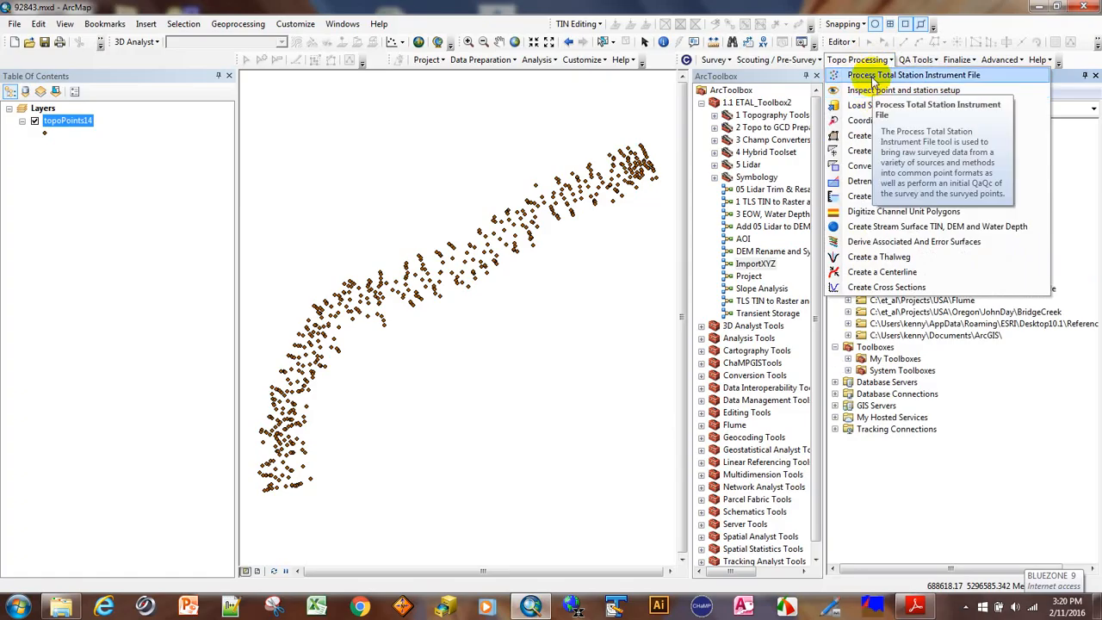
pyautogui.click(870, 74)
pyautogui.click(447, 194)
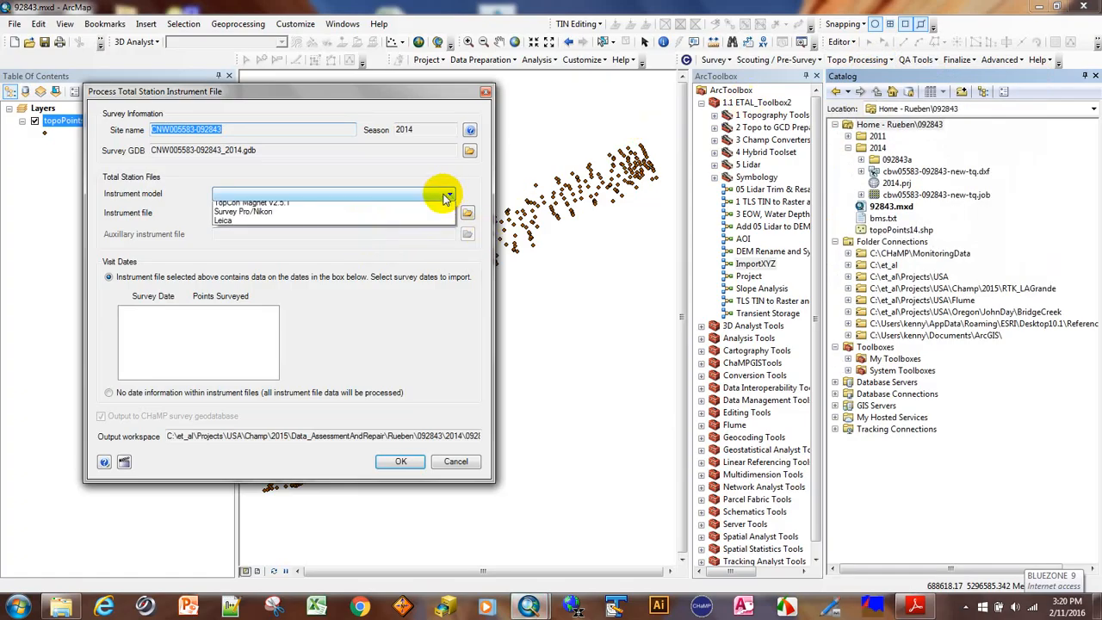
pyautogui.click(391, 216)
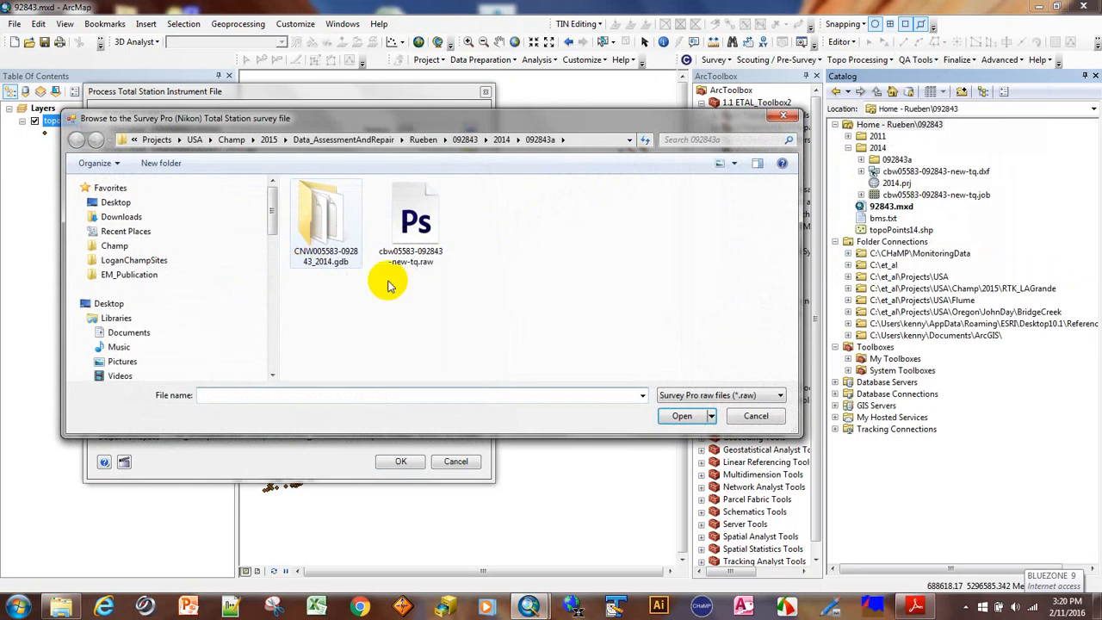
pyautogui.click(412, 222)
pyautogui.click(682, 417)
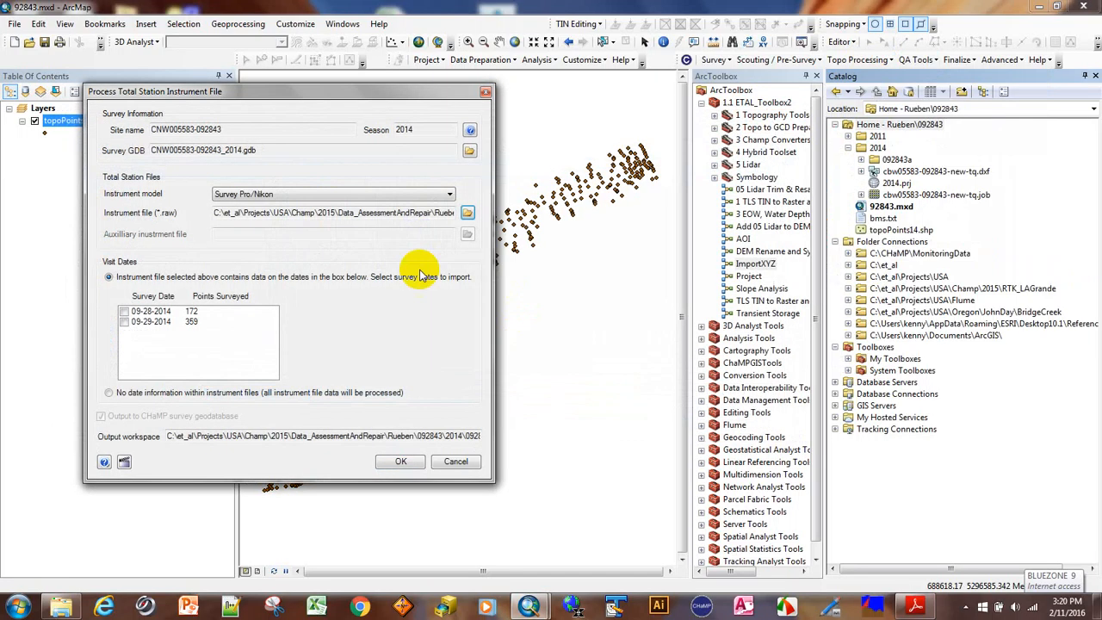
# - Include the 09-28-2014 and 09-29-2014 survey dates and process the total station file
pyautogui.click(127, 312)
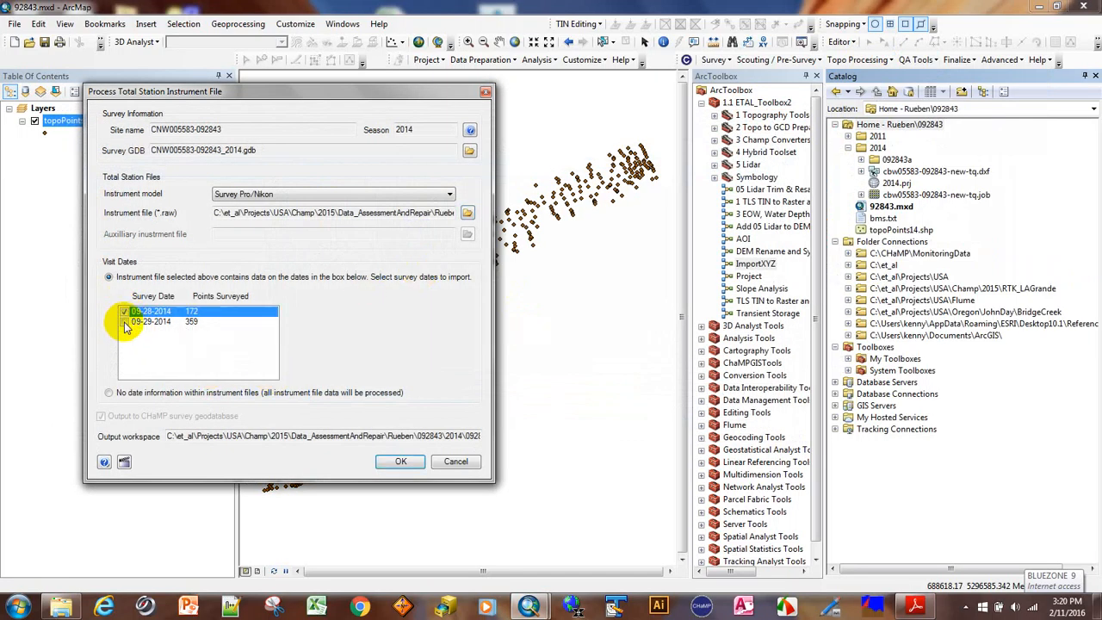
pyautogui.click(124, 321)
pyautogui.click(401, 465)
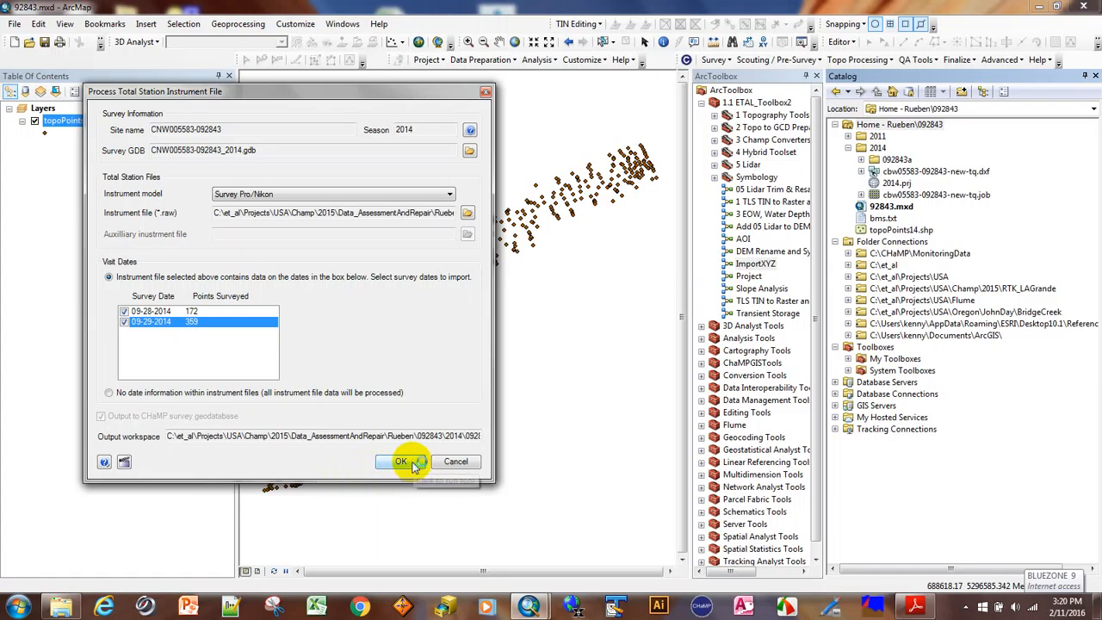
pyautogui.click(404, 463)
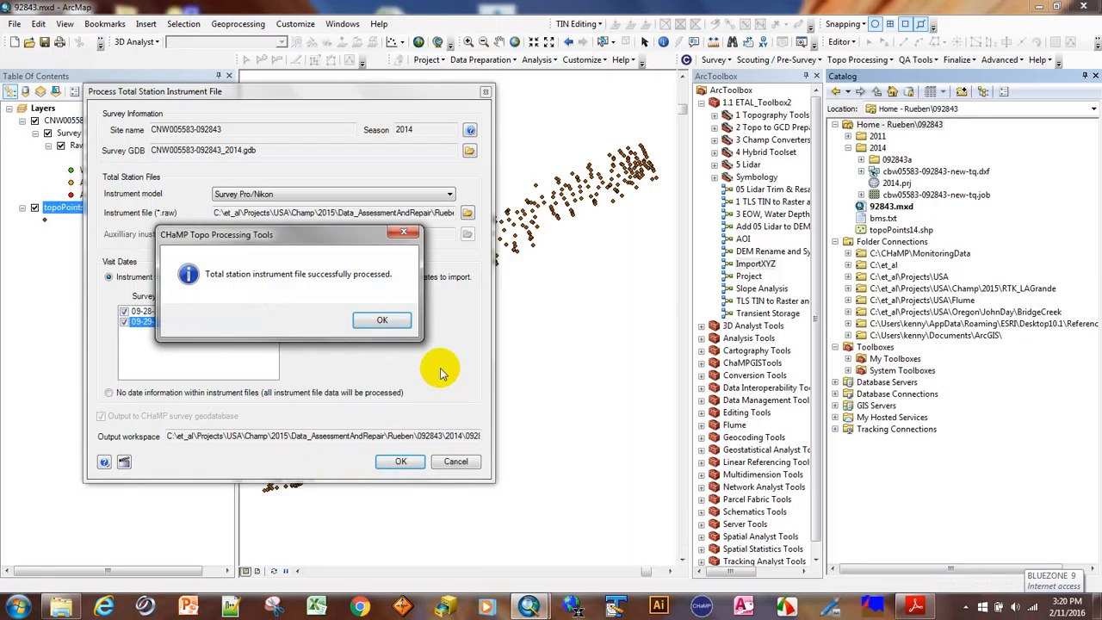
pyautogui.click(385, 321)
# - Zoom to the extent of the topoPoints14 layer and then to the Raw Topo Points layer
pyautogui.rightClick(80, 211)
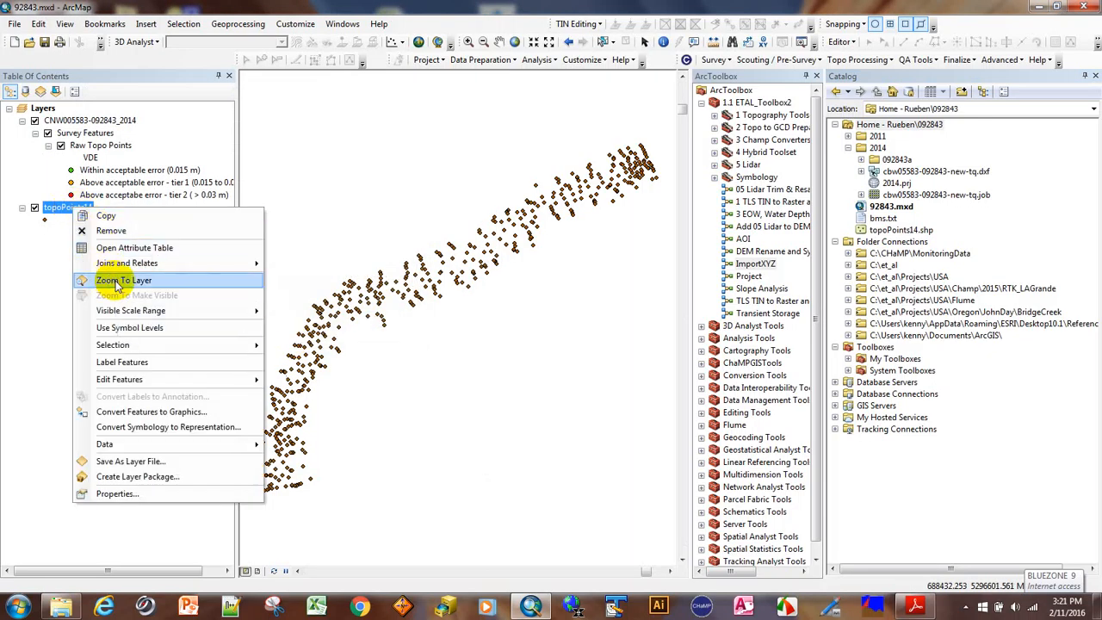
pyautogui.click(120, 281)
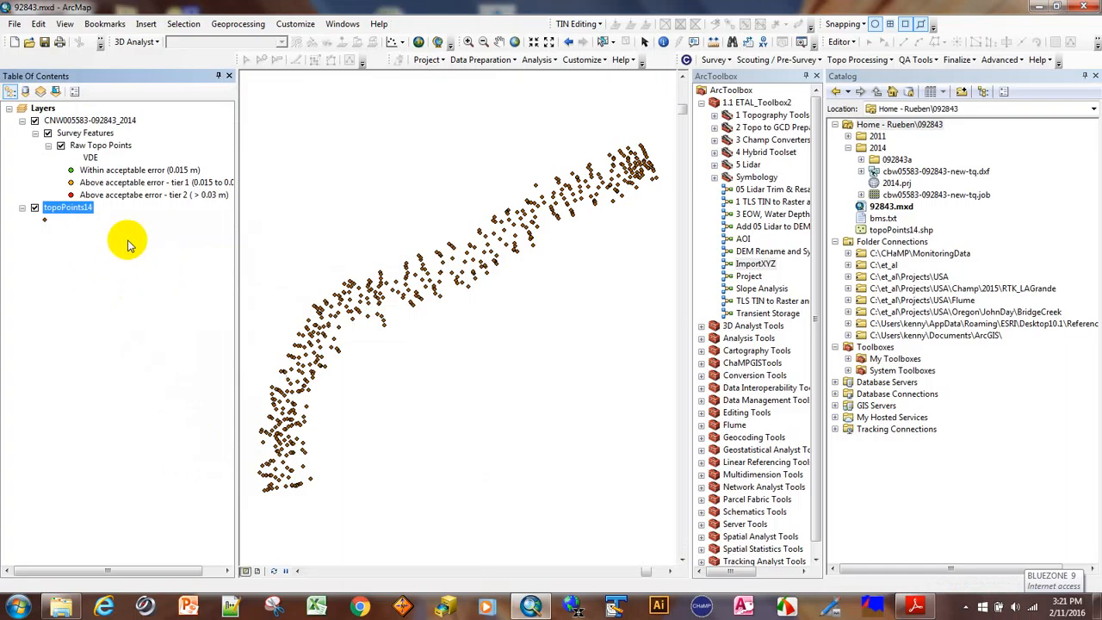
pyautogui.rightClick(102, 148)
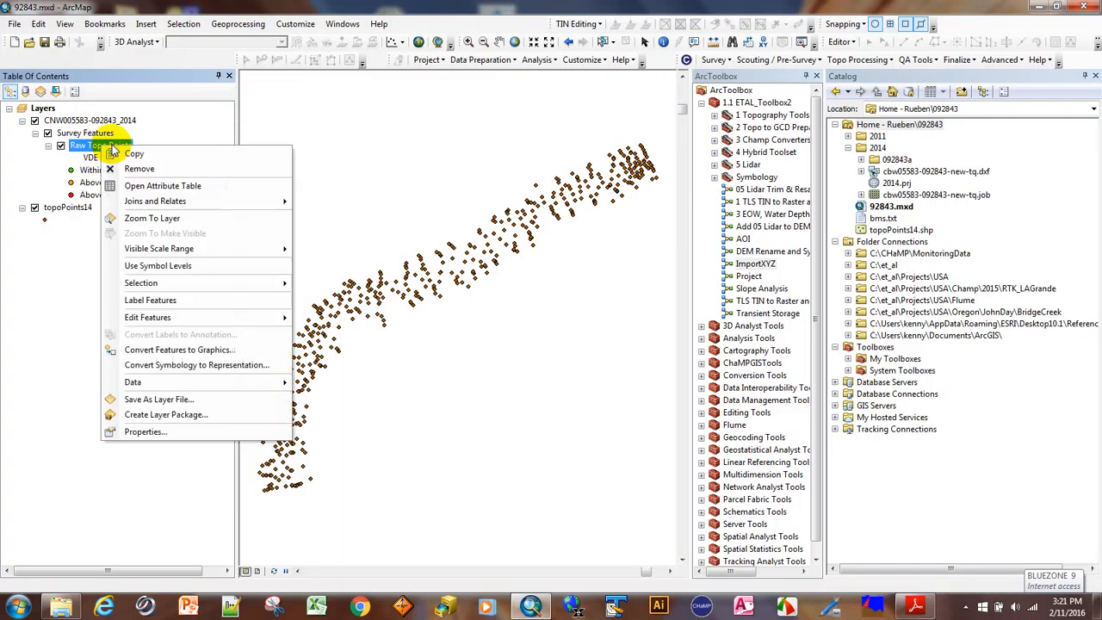
pyautogui.click(152, 219)
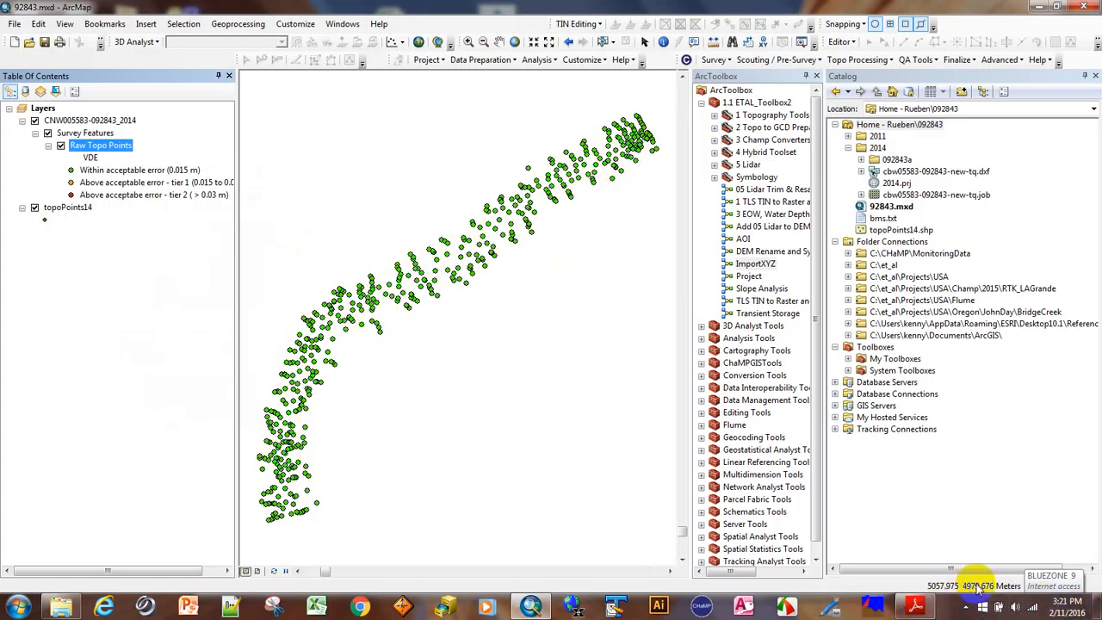
# - Examine the point descriptions, error and quality values in the Raw Topo Points attribute table
pyautogui.rightClick(100, 144)
pyautogui.click(147, 191)
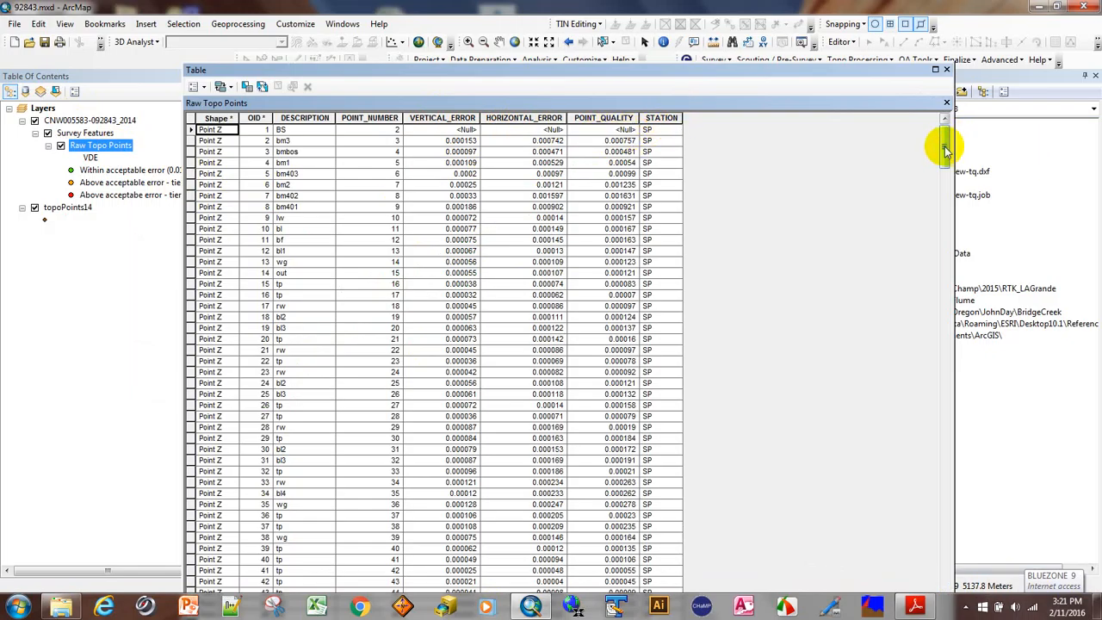
pyautogui.moveTo(945, 153)
pyautogui.mouseDown()
pyautogui.moveTo(929, 412)
pyautogui.moveTo(947, 143)
pyautogui.mouseUp()
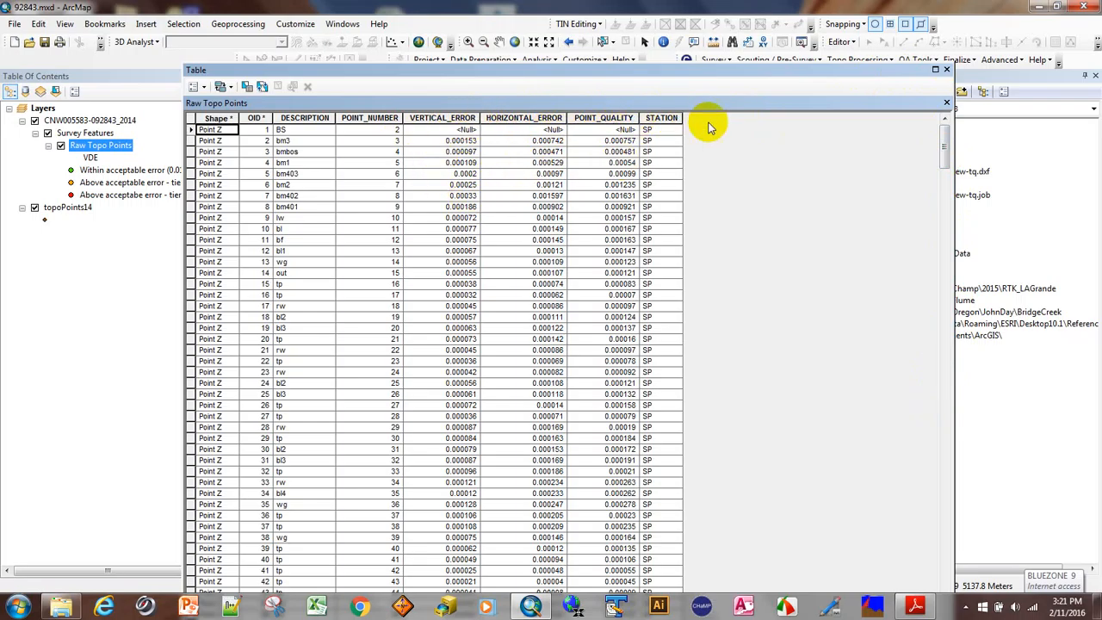
pyautogui.click(947, 70)
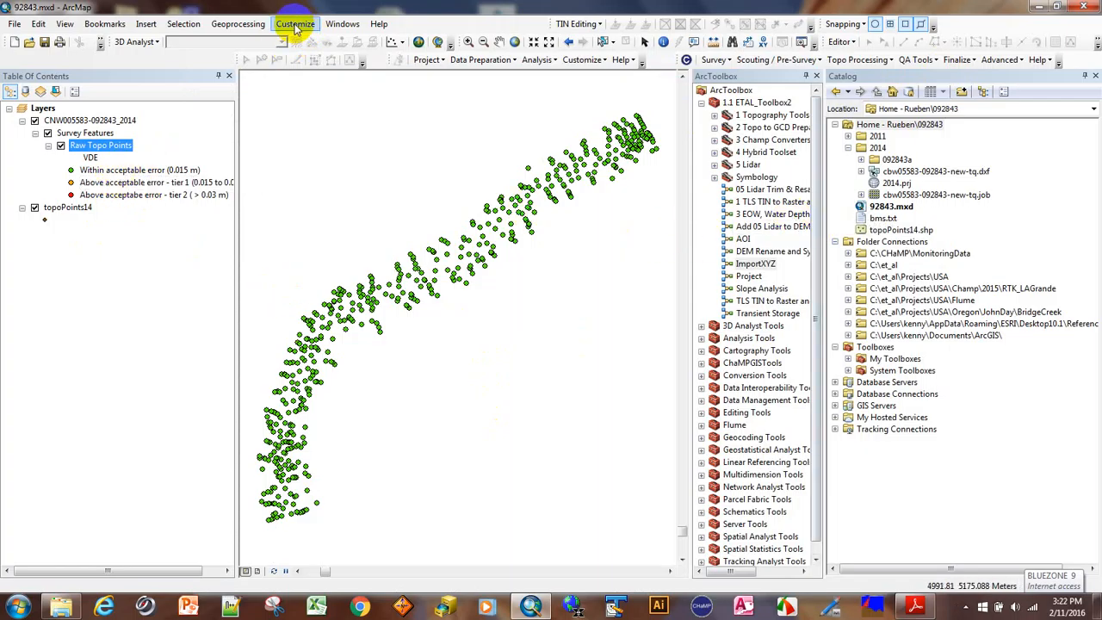
# - Search the geoprocessing tools for Join Field (Data Management), open it and close the search window
pyautogui.click(257, 26)
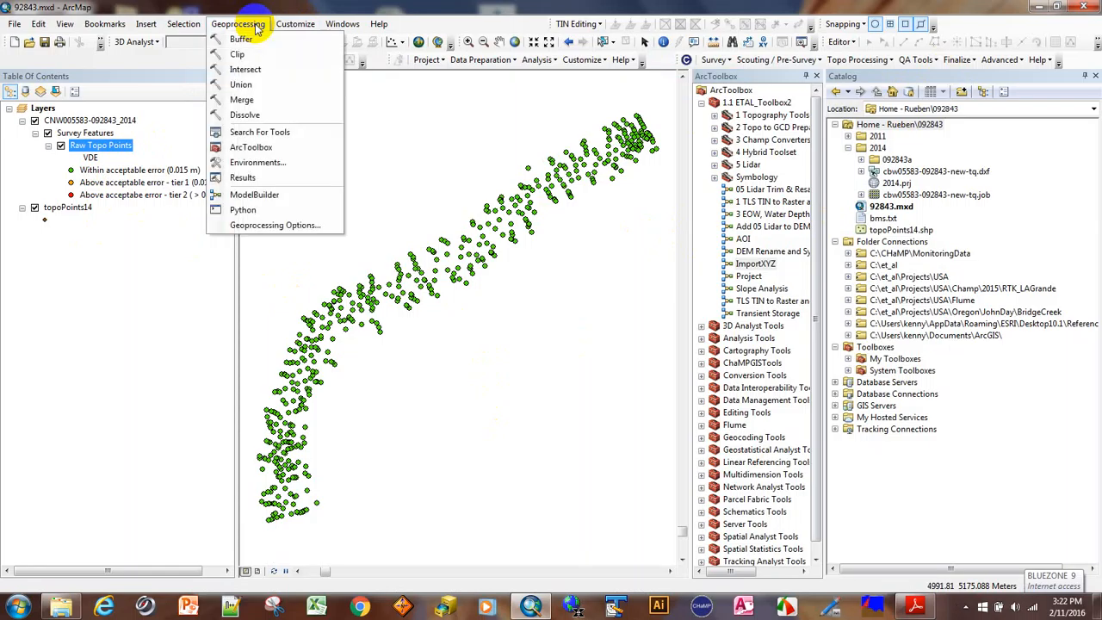
pyautogui.click(257, 127)
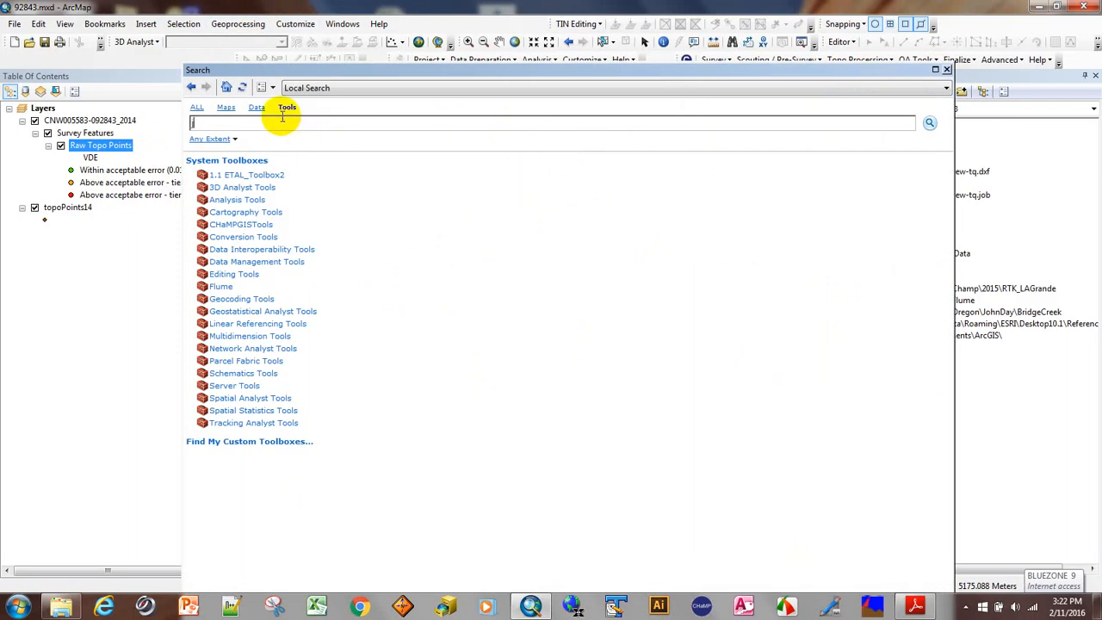
pyautogui.write('join')
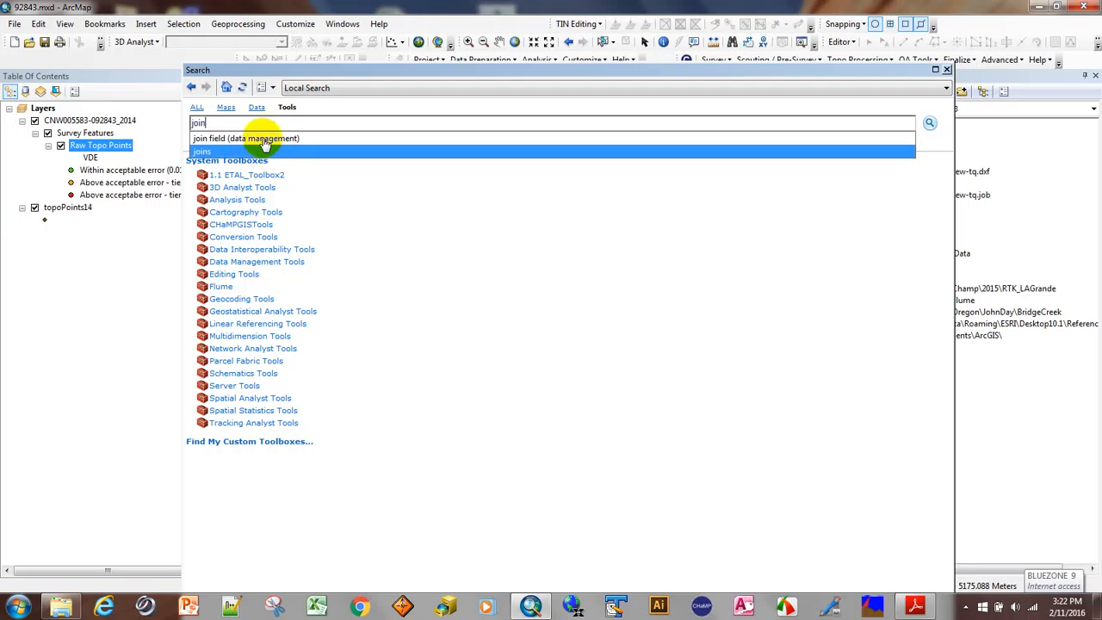
pyautogui.click(249, 138)
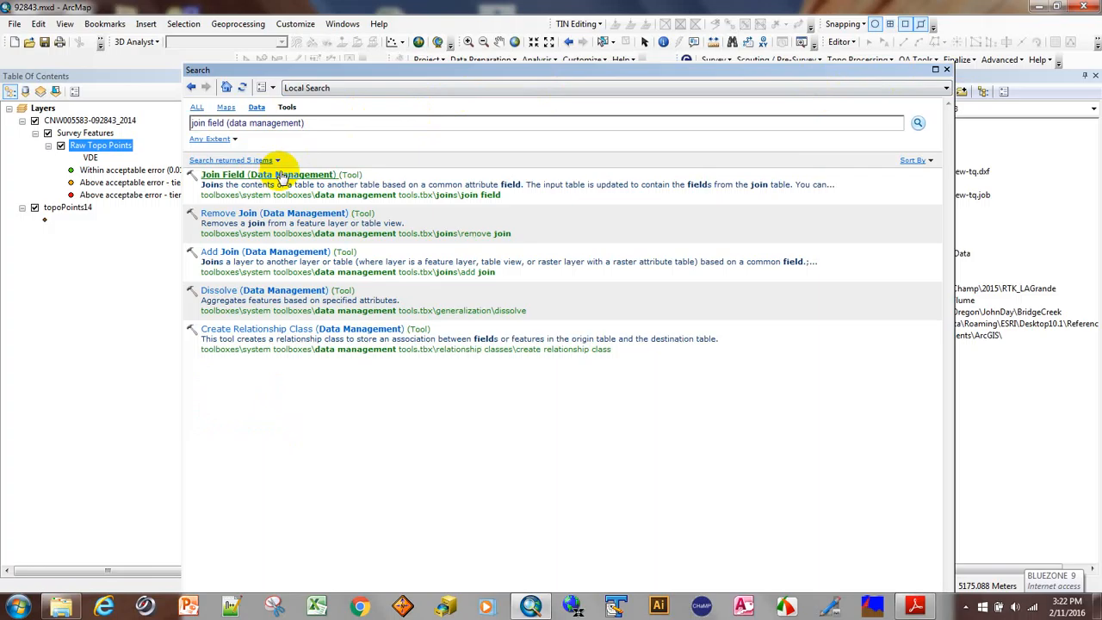
pyautogui.click(284, 175)
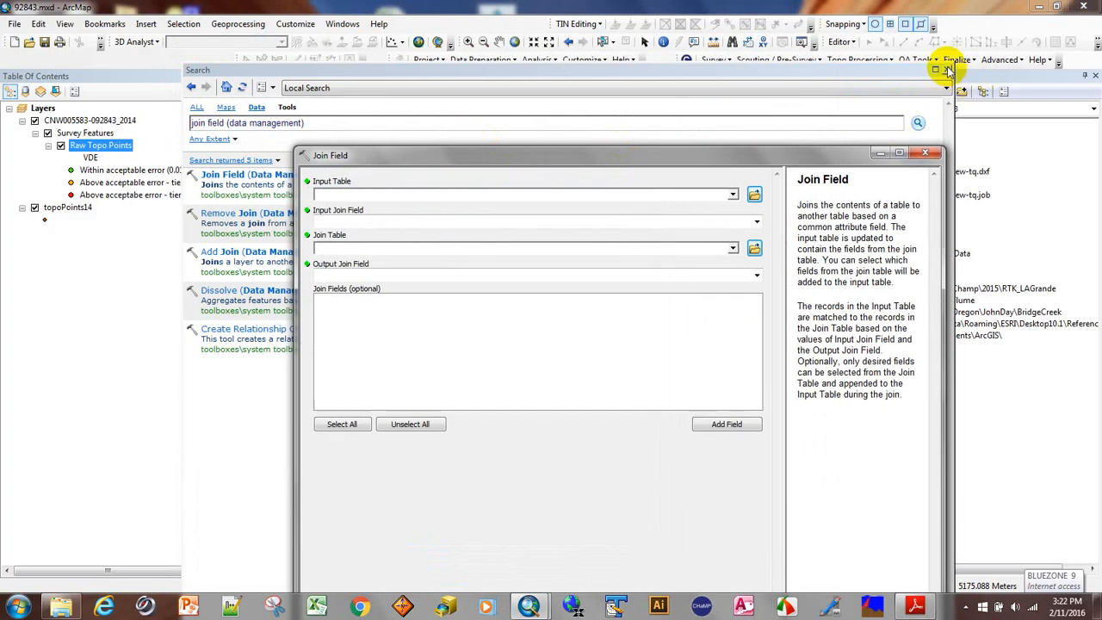
pyautogui.click(946, 69)
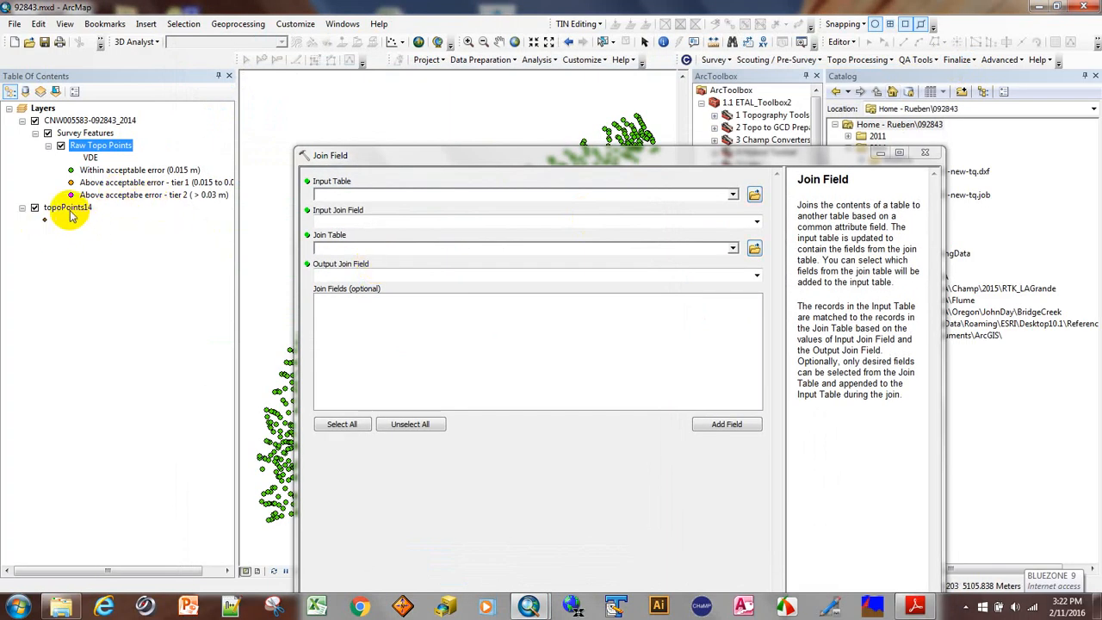
# - Set topoPoints14 as the input table and the Raw Topo Points layer as the join table in Join Field
pyautogui.moveTo(104, 146); pyautogui.dragTo(349, 258)
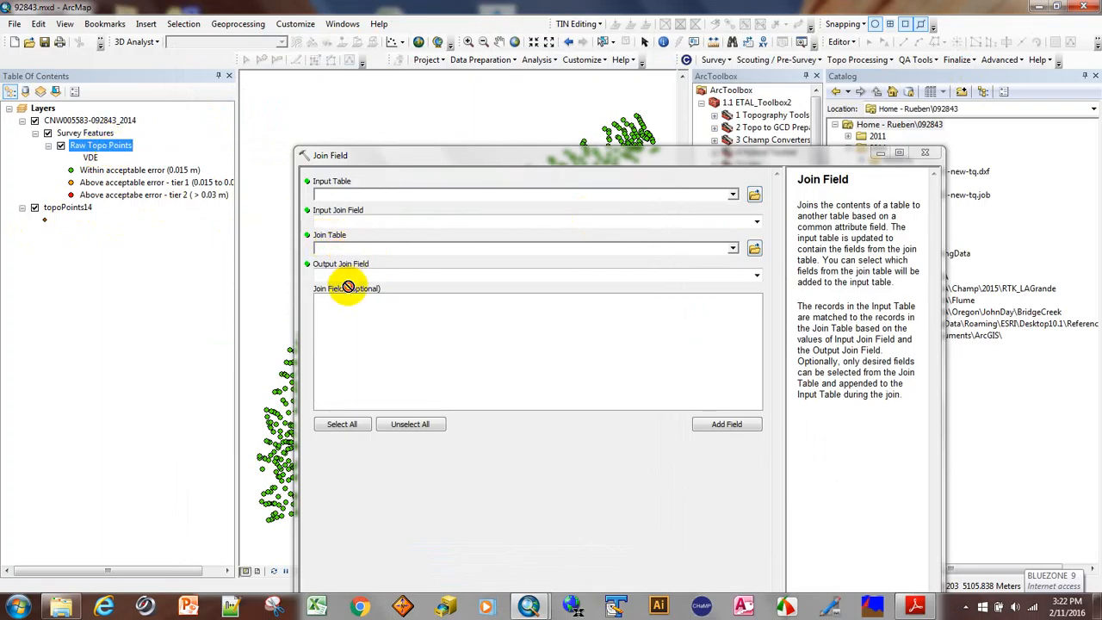
pyautogui.moveTo(349, 249); pyautogui.dragTo(348, 249)
pyautogui.moveTo(56, 209); pyautogui.dragTo(332, 200)
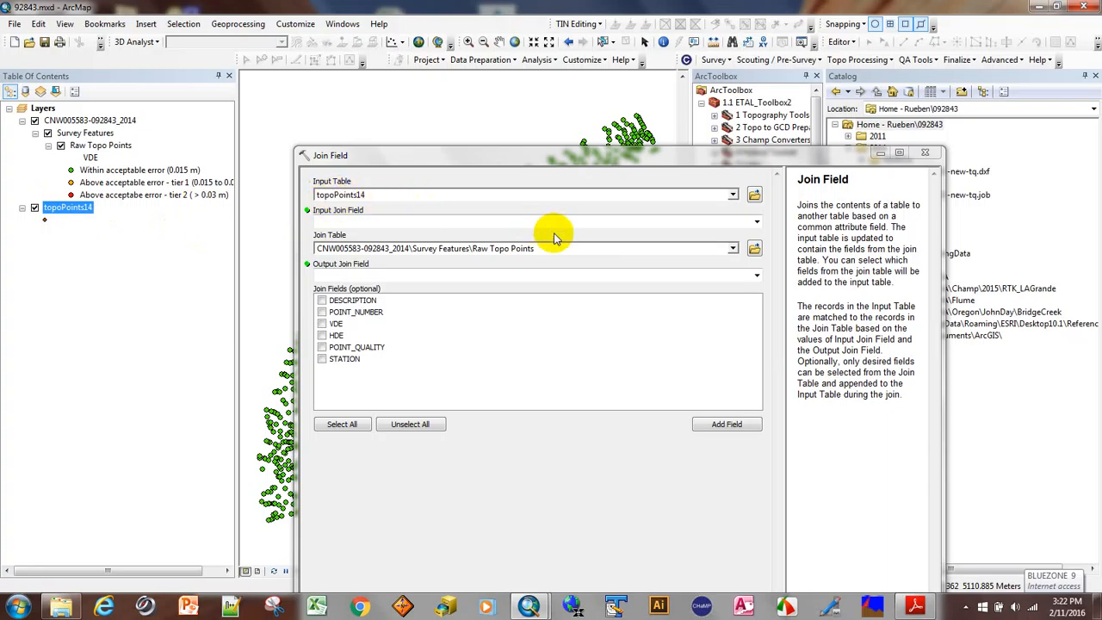
# - Match the tables by using id as the input join field and POINT_NUMBER as the output join field
pyautogui.click(756, 222)
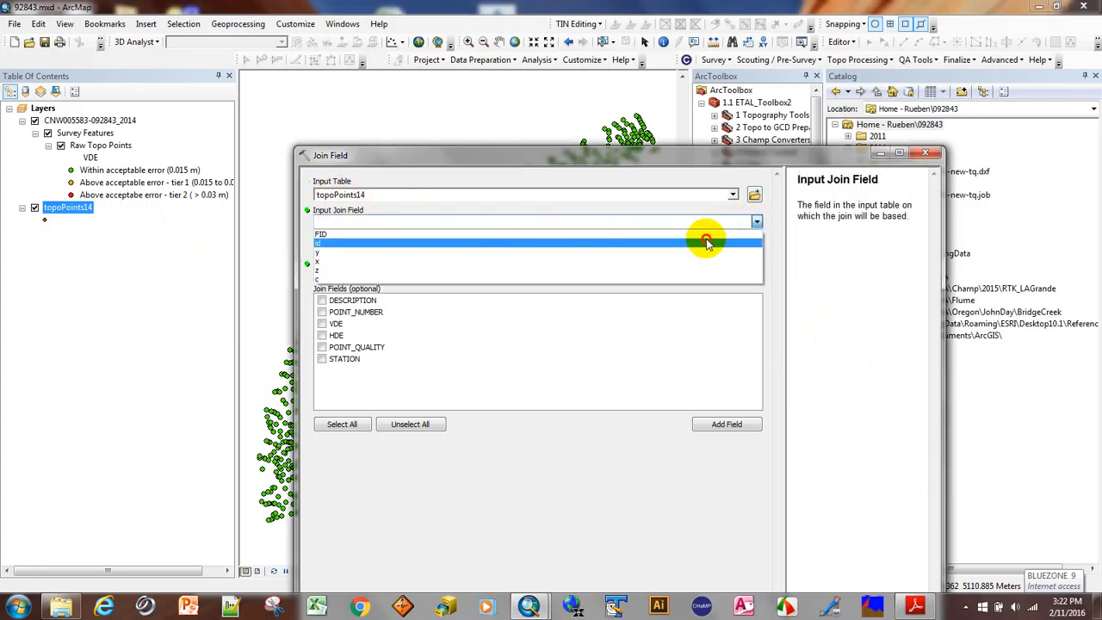
pyautogui.click(706, 243)
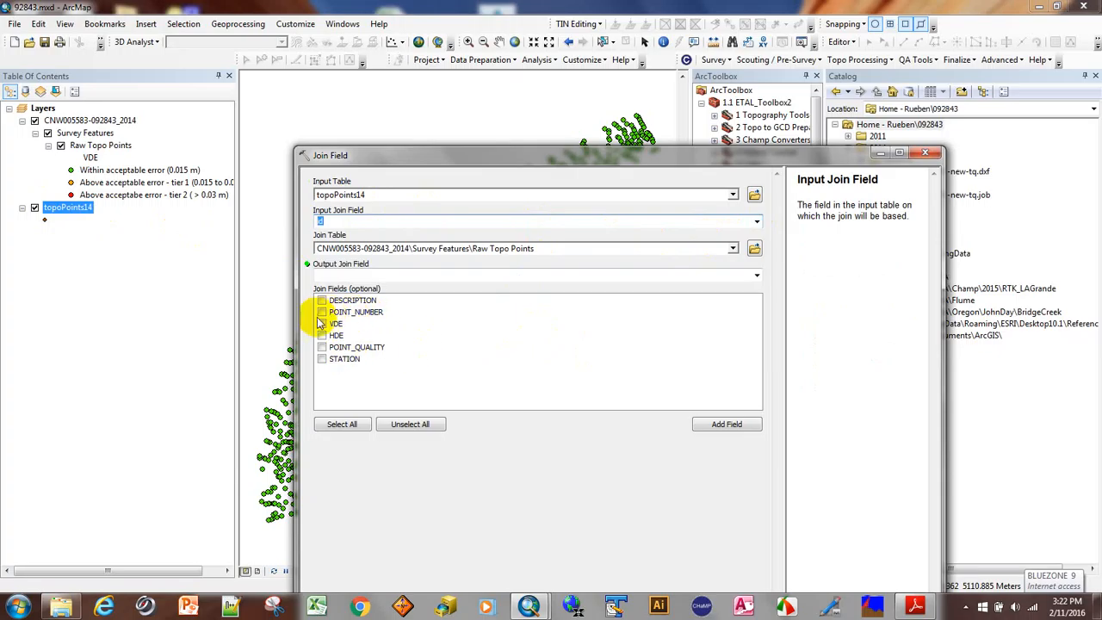
pyautogui.click(757, 276)
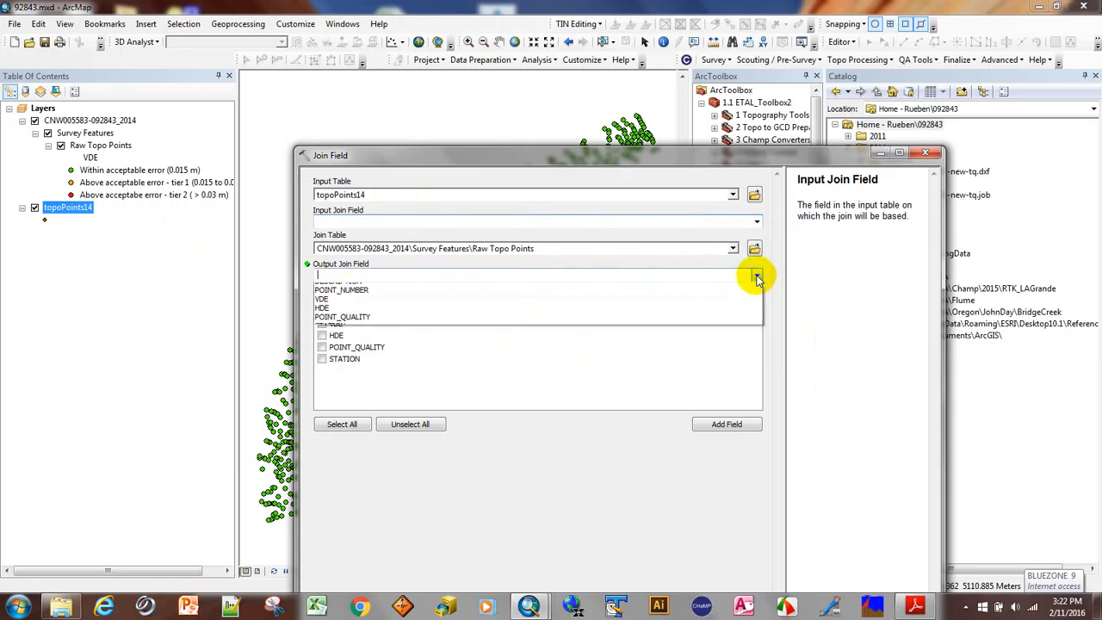
pyautogui.click(695, 307)
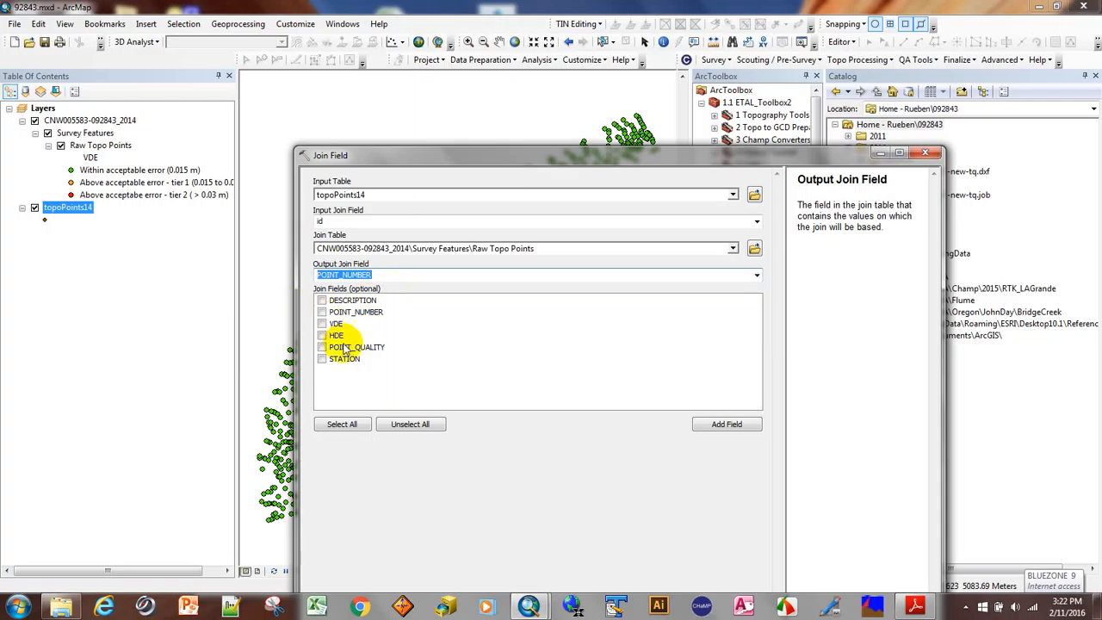
# - Include the POINT_NUMBER, VDE, HDE, POINT_QUALITY and STATION fields in the join and run the tool
pyautogui.click(322, 323)
pyautogui.click(322, 335)
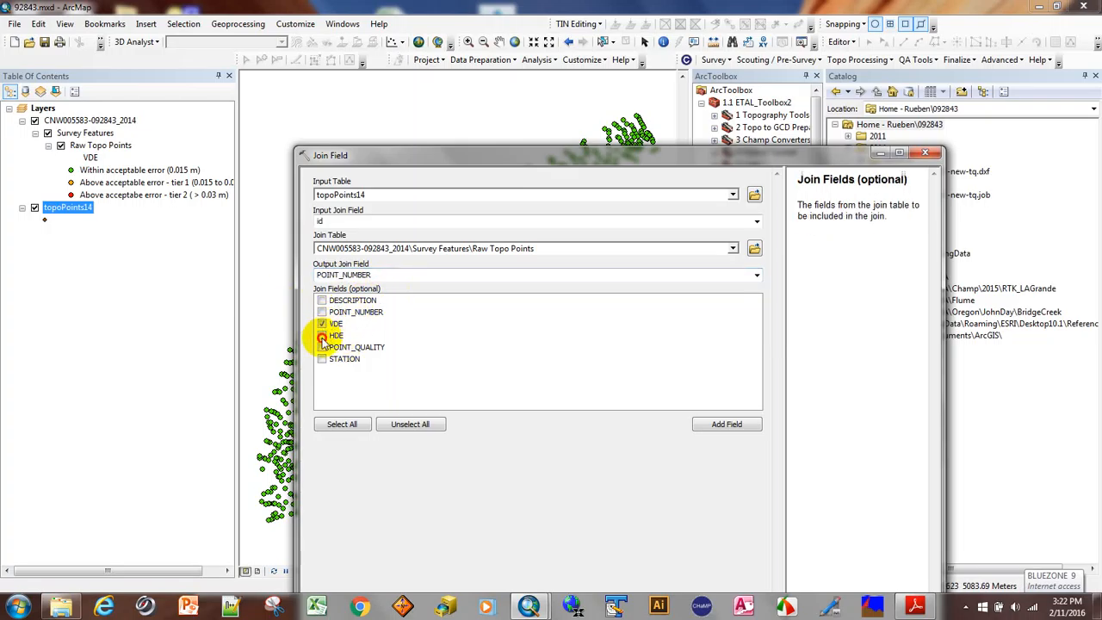
pyautogui.click(322, 347)
pyautogui.click(322, 359)
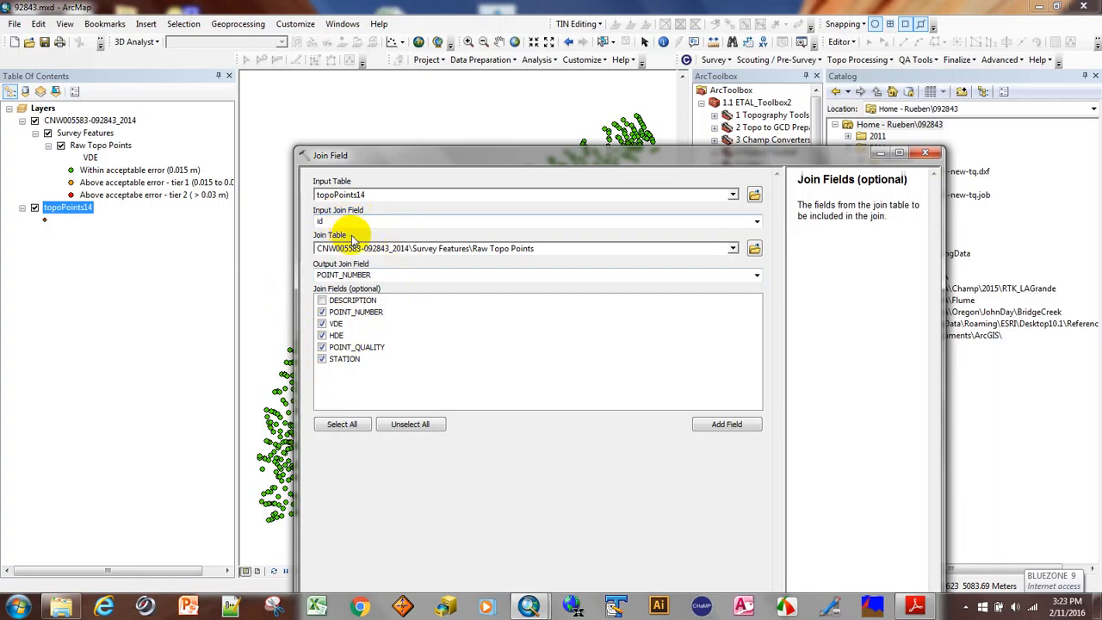
pyautogui.moveTo(741, 157); pyautogui.dragTo(705, 67)
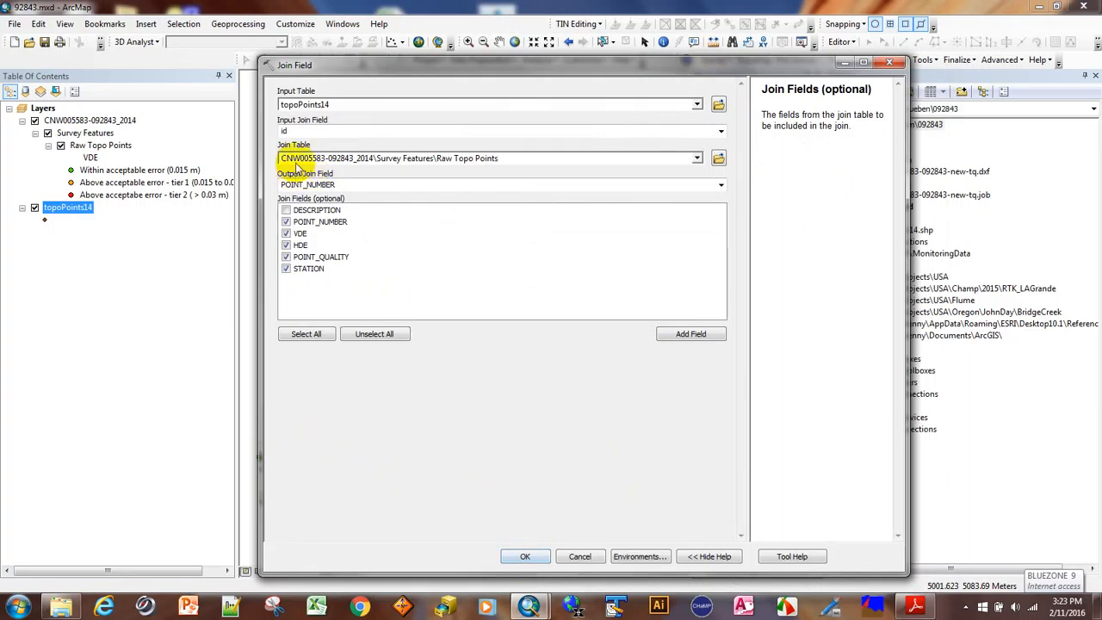
pyautogui.click(526, 557)
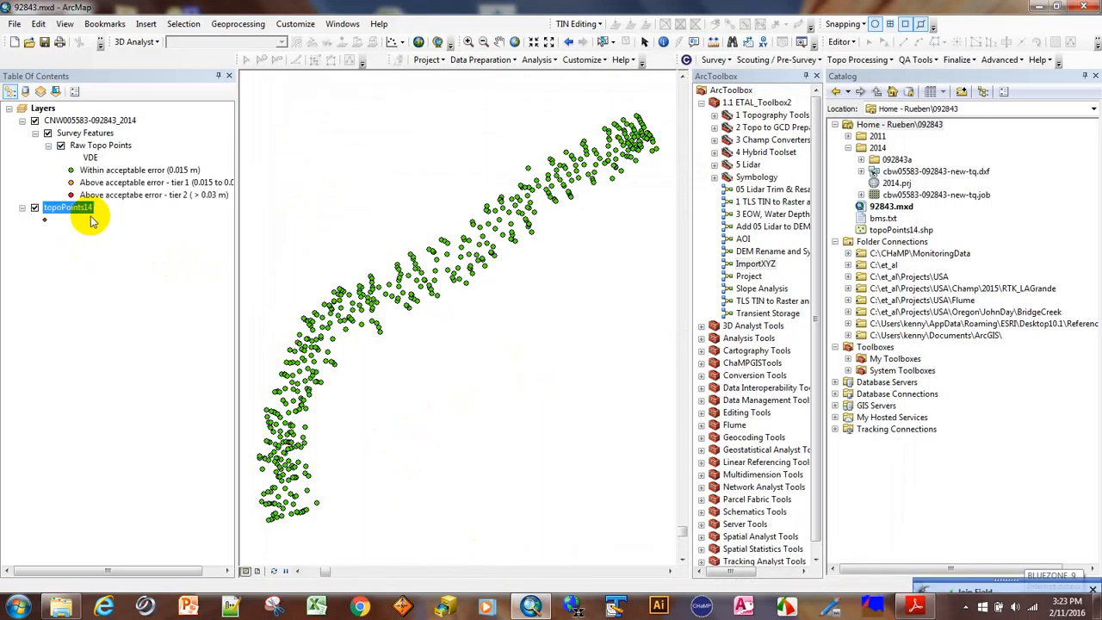
# - Examine the joined fields and the point description codes in the topoPoints14 attribute table
pyautogui.rightClick(85, 212)
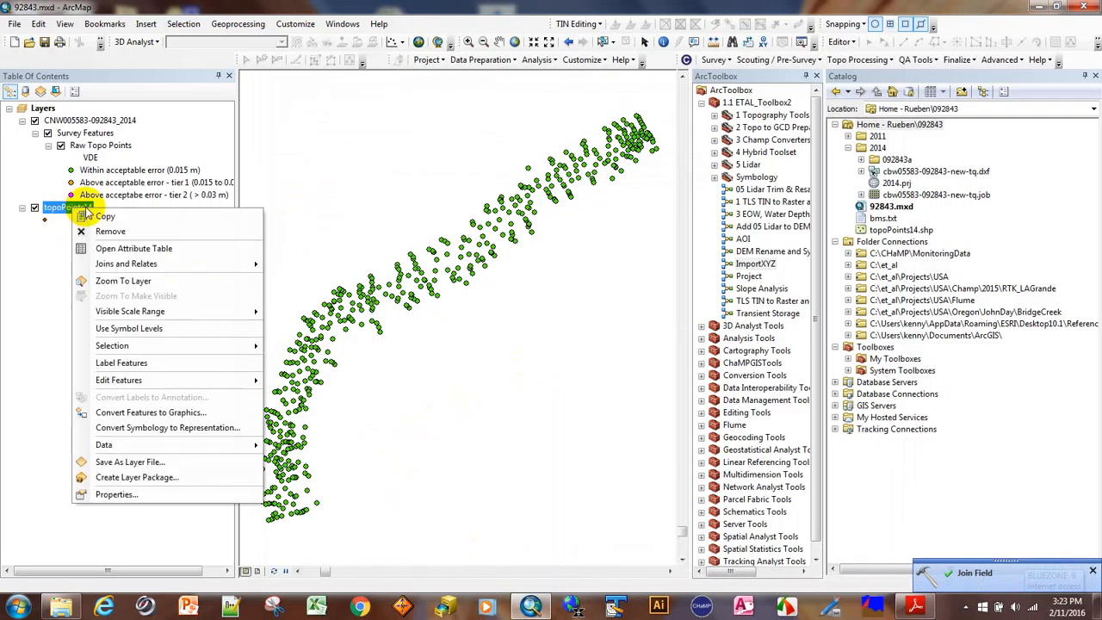
pyautogui.click(134, 248)
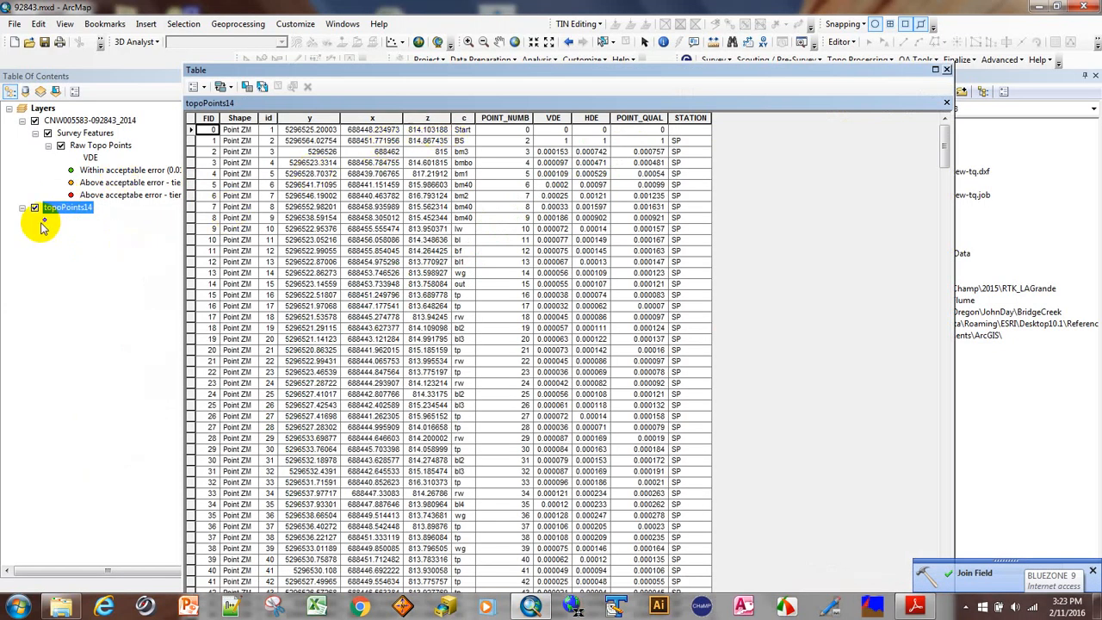
pyautogui.click(69, 211)
pyautogui.press('Return')
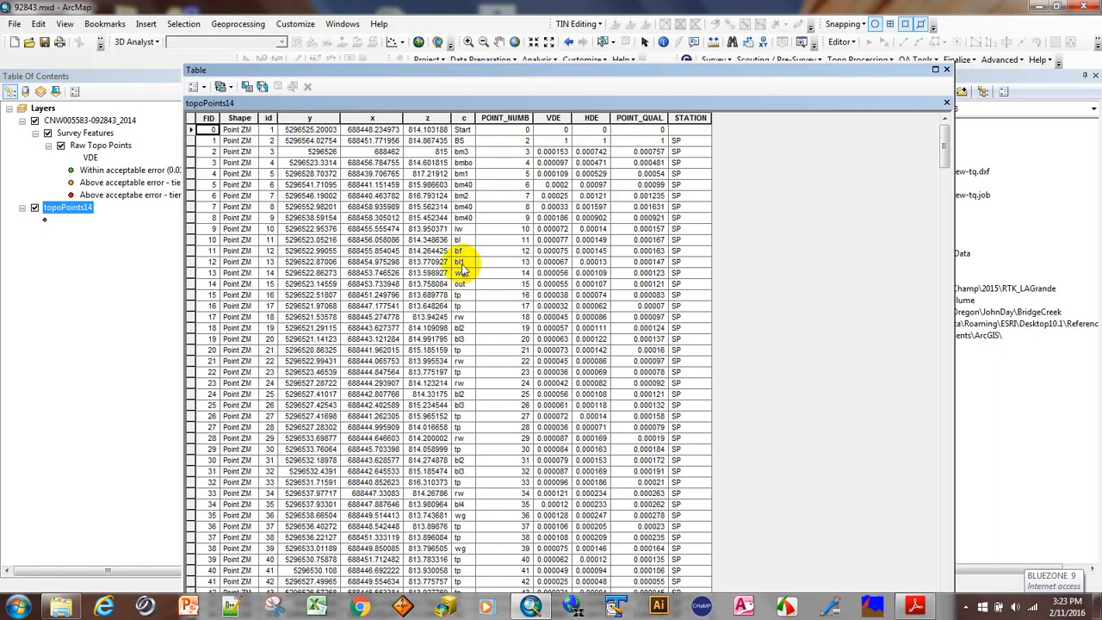
pyautogui.scroll(-8, 463, 268)
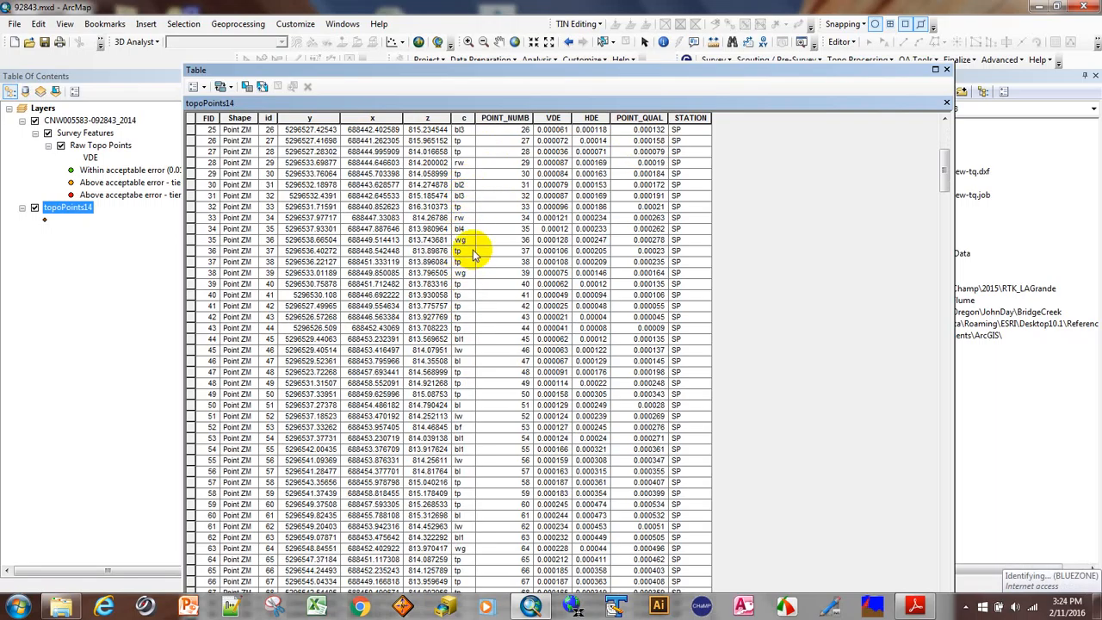
pyautogui.scroll(-9, 470, 267)
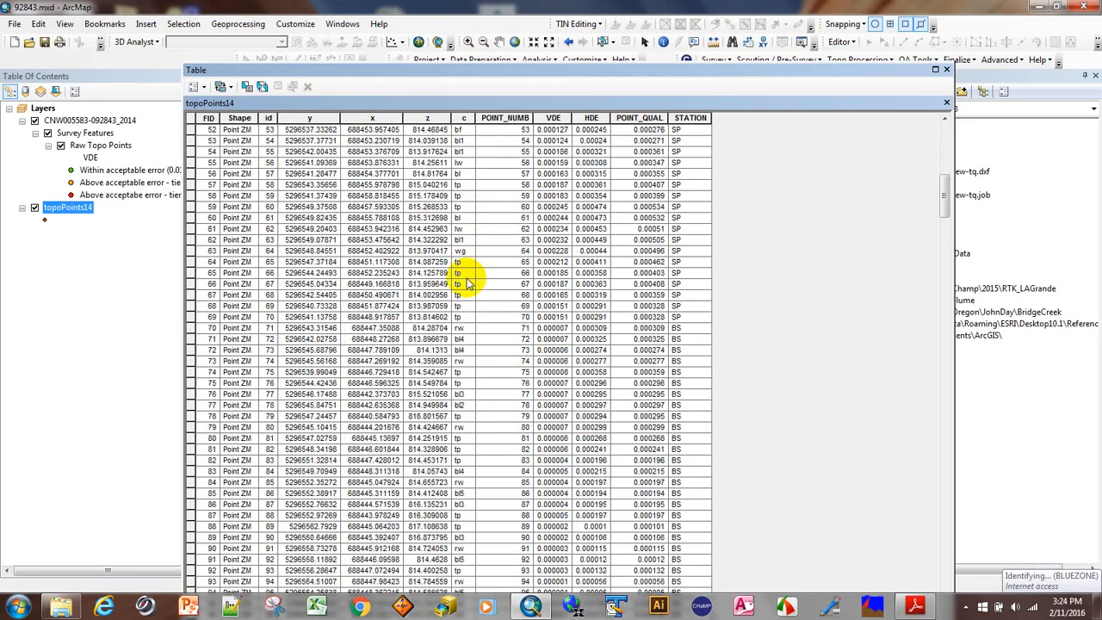
pyautogui.scroll(-20, 465, 282)
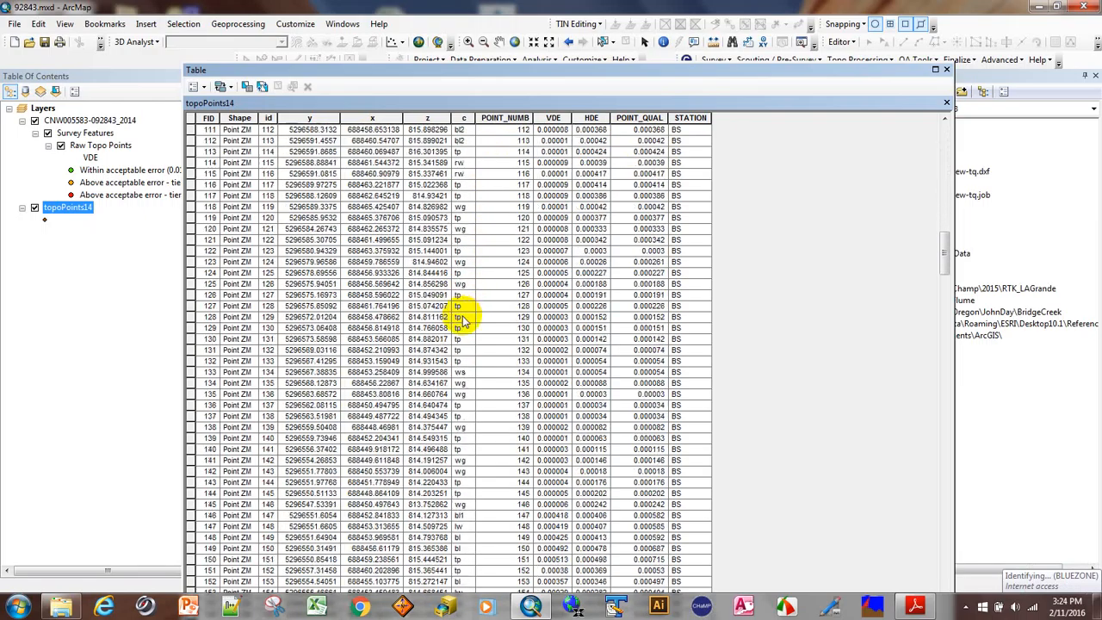
pyautogui.scroll(-5, 466, 319)
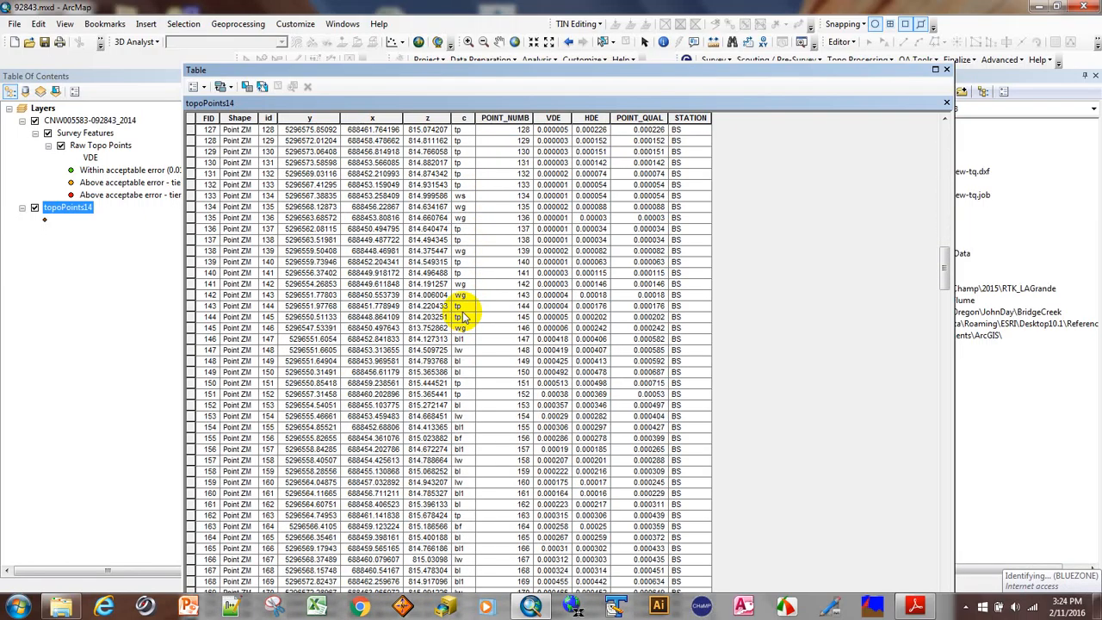
pyautogui.scroll(-1, 463, 317)
pyautogui.scroll(1, 463, 317)
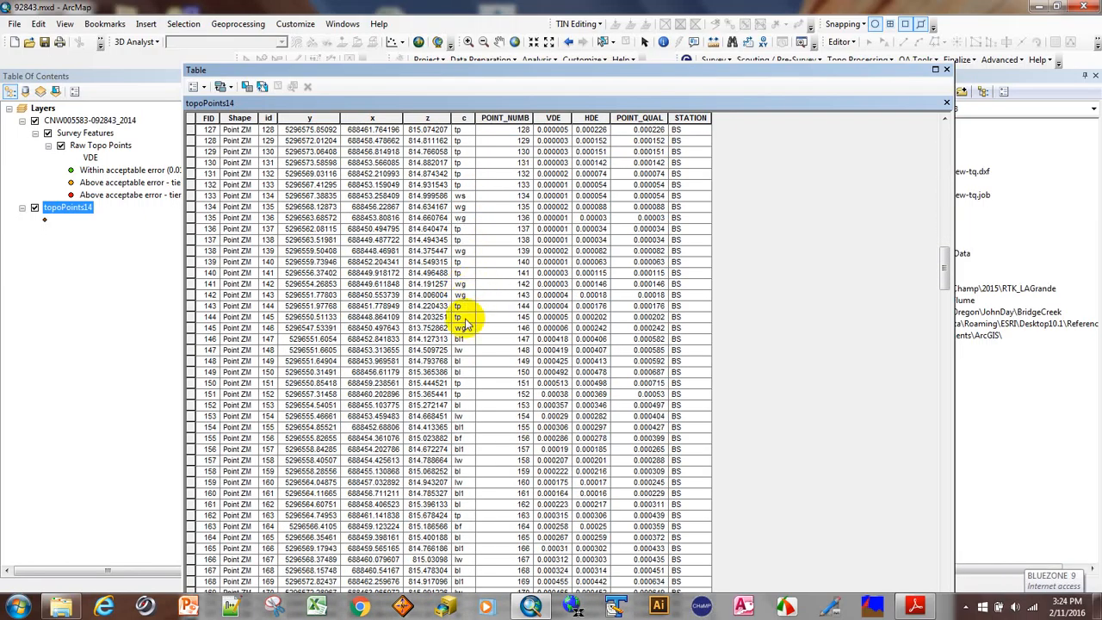
pyautogui.scroll(3, 466, 322)
# - Start an edit session on the topoPoints14 layer
pyautogui.rightClick(468, 118)
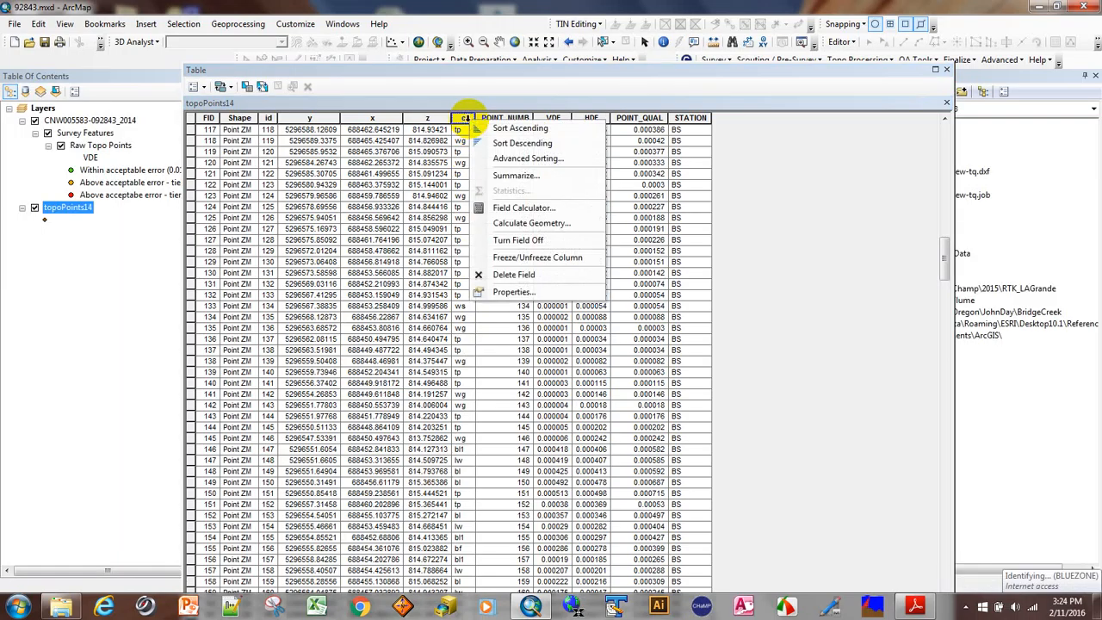
pyautogui.click(841, 43)
pyautogui.click(868, 58)
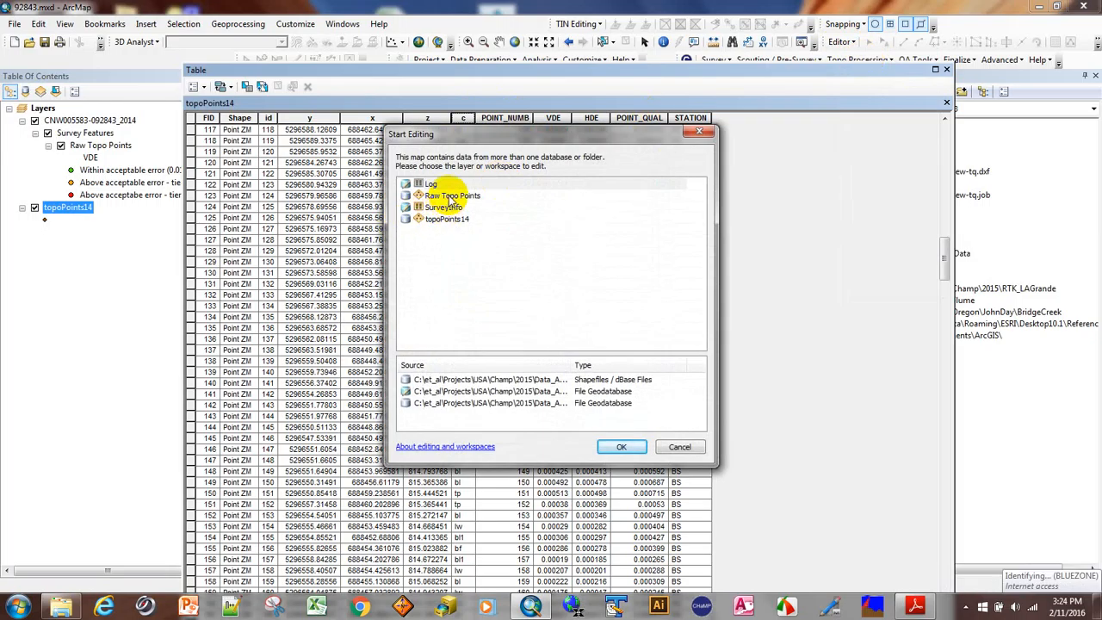
pyautogui.click(443, 221)
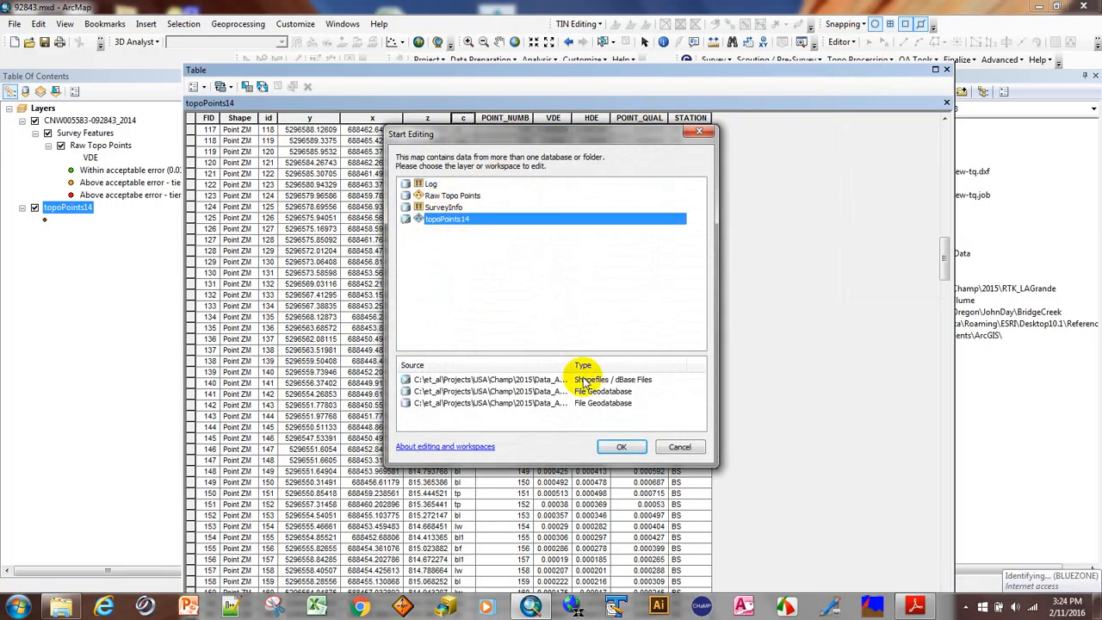
pyautogui.click(617, 446)
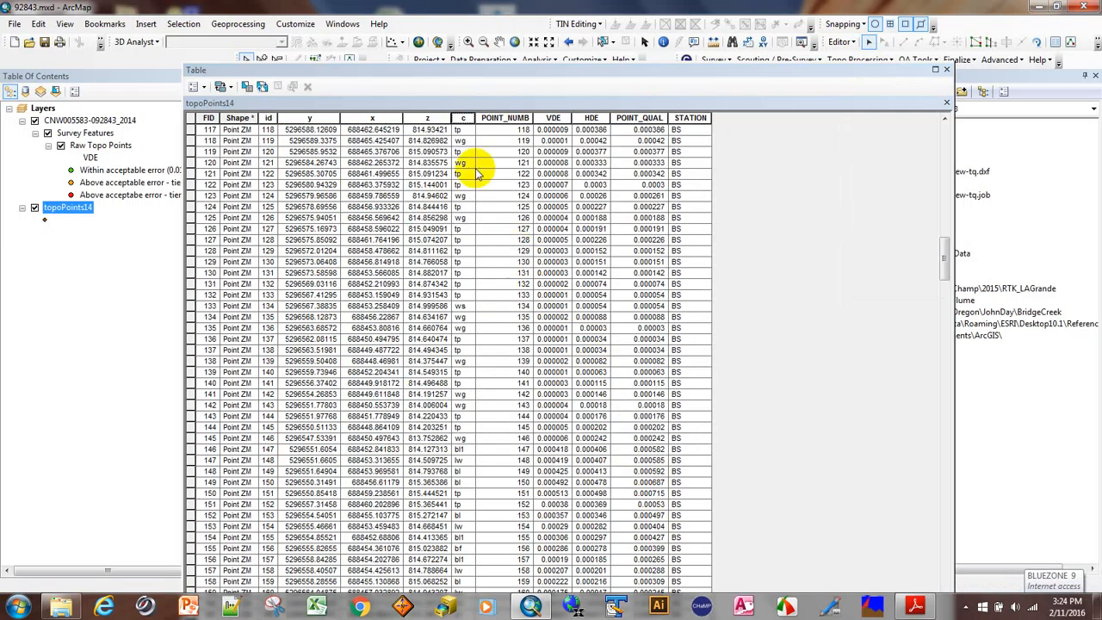
# - Replace all bl1 description codes with bl in the c field of the topoPoints14 table
pyautogui.rightClick(462, 118)
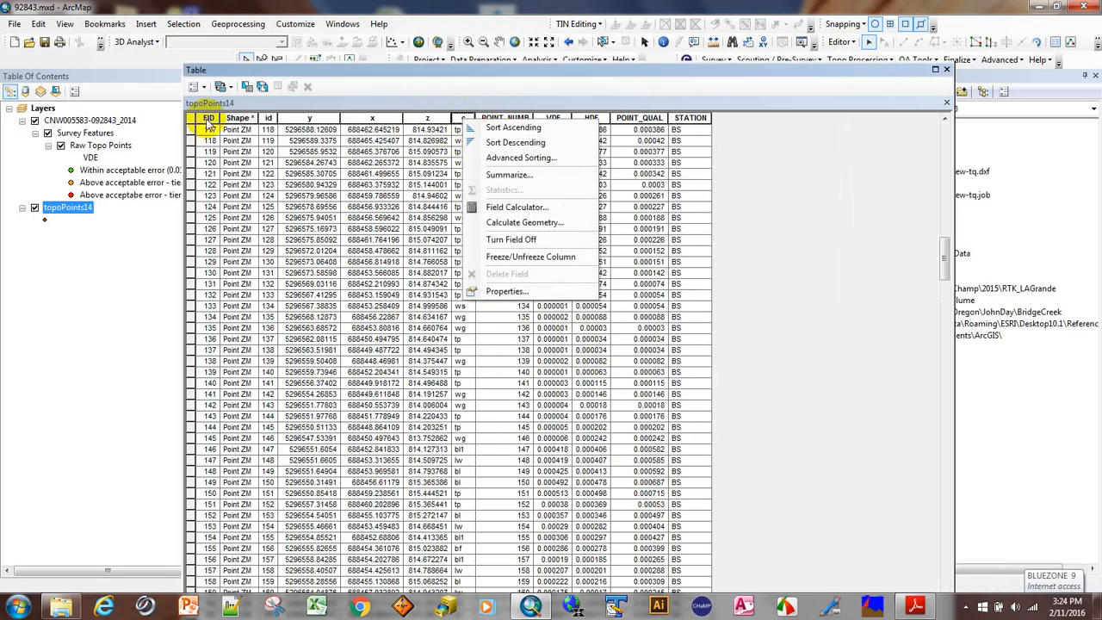
pyautogui.click(203, 89)
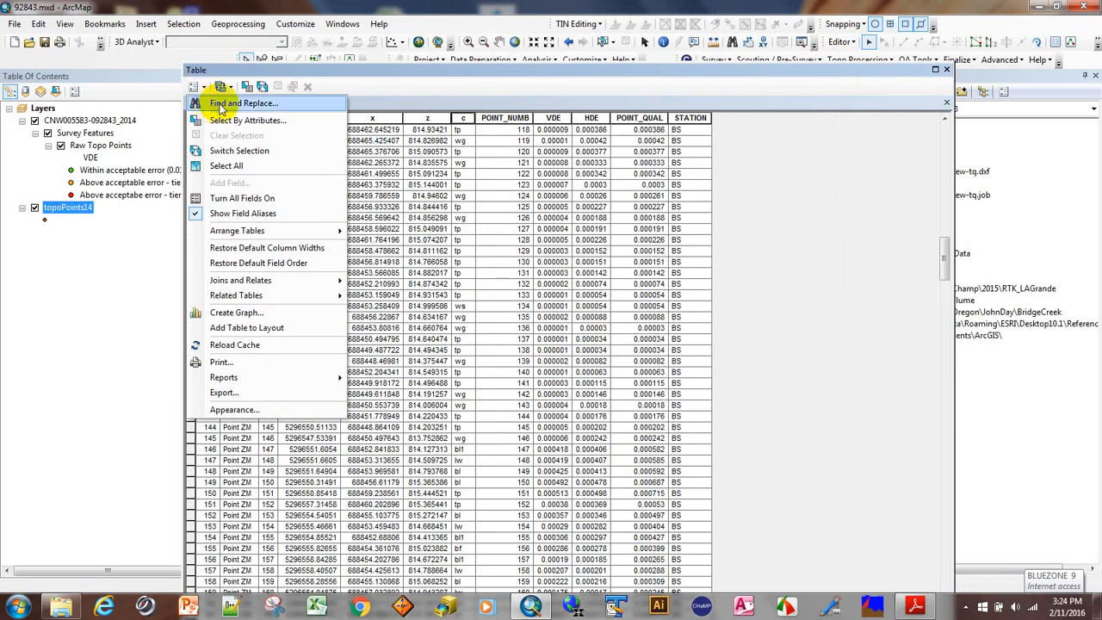
pyautogui.click(221, 102)
pyautogui.moveTo(336, 99); pyautogui.dragTo(785, 82)
pyautogui.click(692, 109)
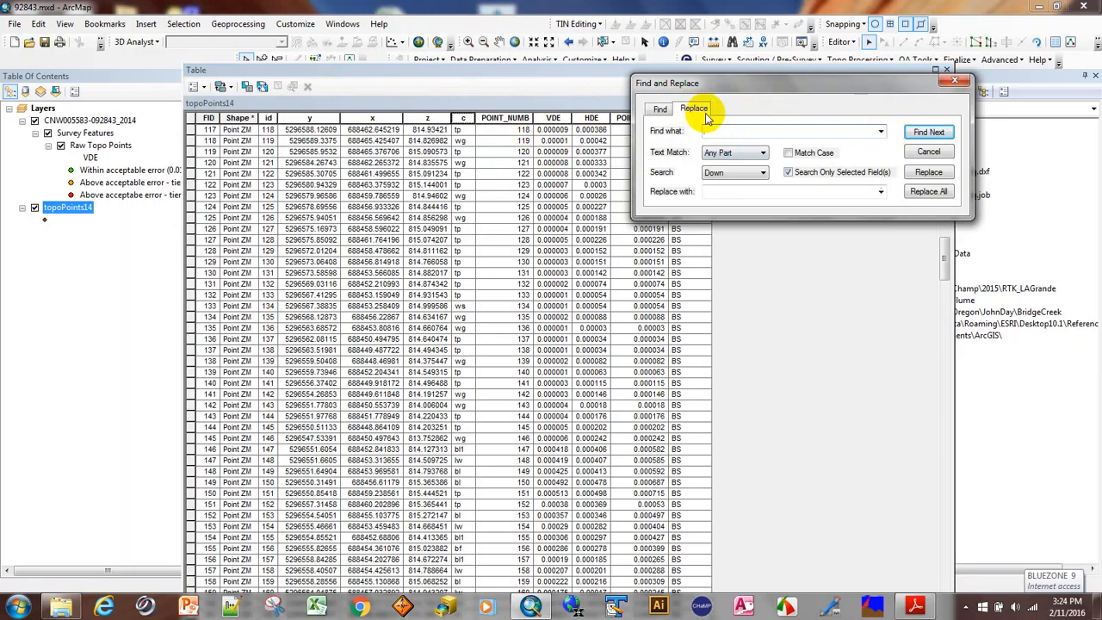
pyautogui.click(714, 129)
pyautogui.write('bl')
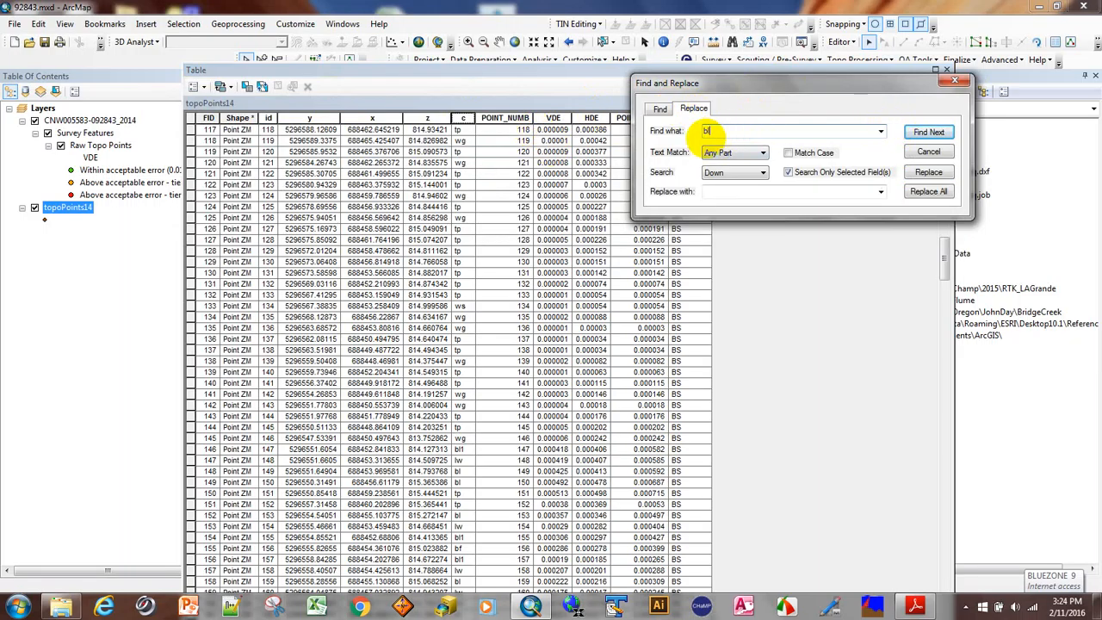
pyautogui.write('1')
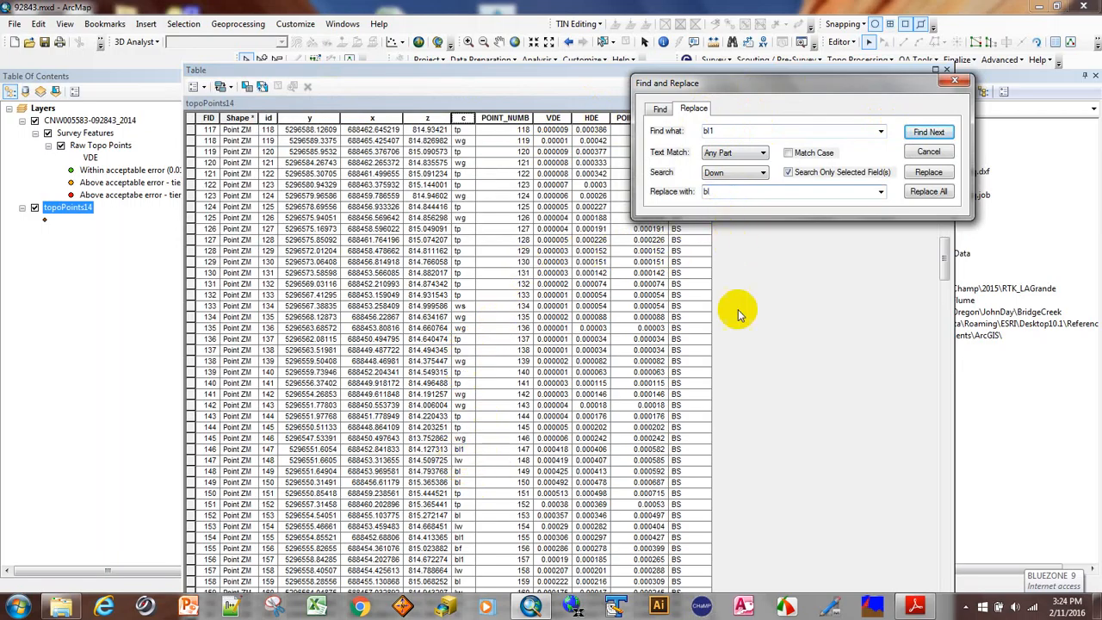
pyautogui.click(707, 190)
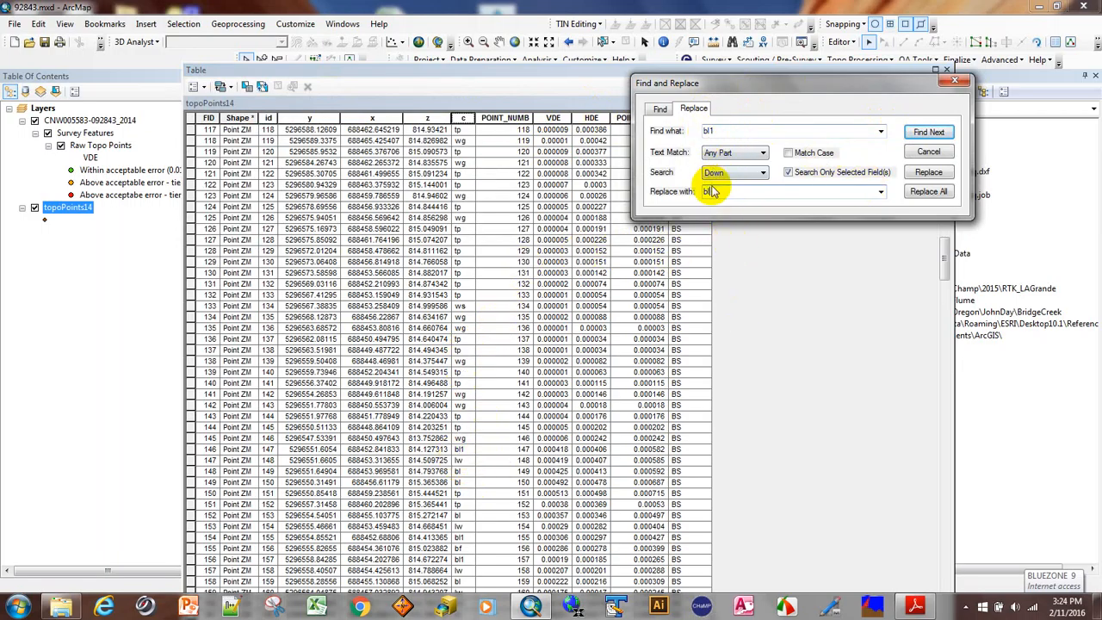
pyautogui.click(927, 191)
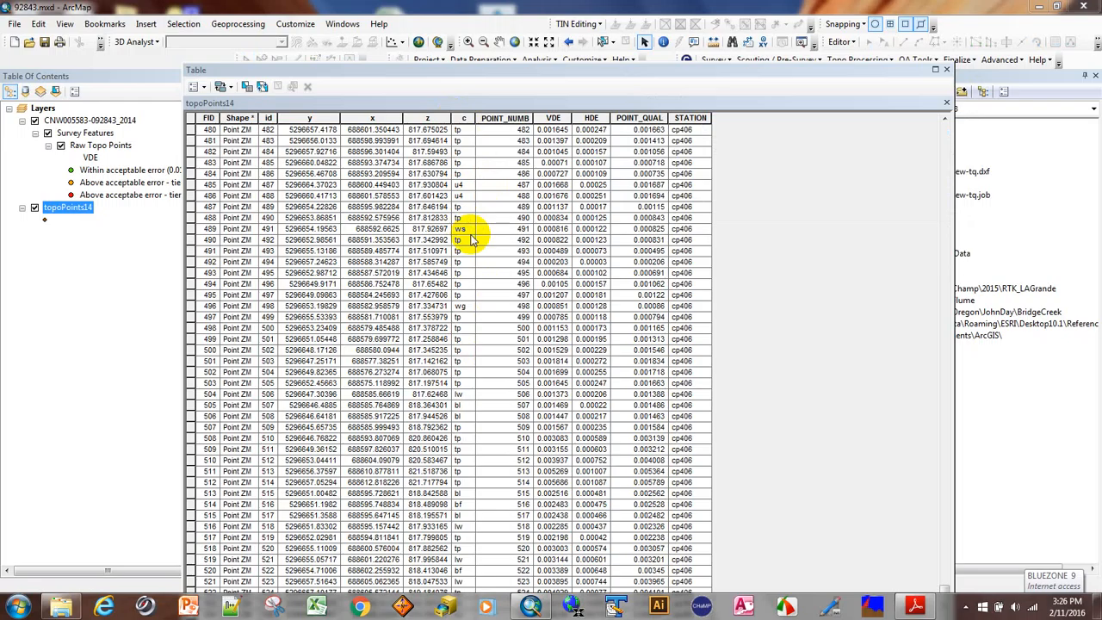
# - Review the first records of the topoPoints14 table and start an edit session on the topoPoints14 layer
pyautogui.click(189, 152)
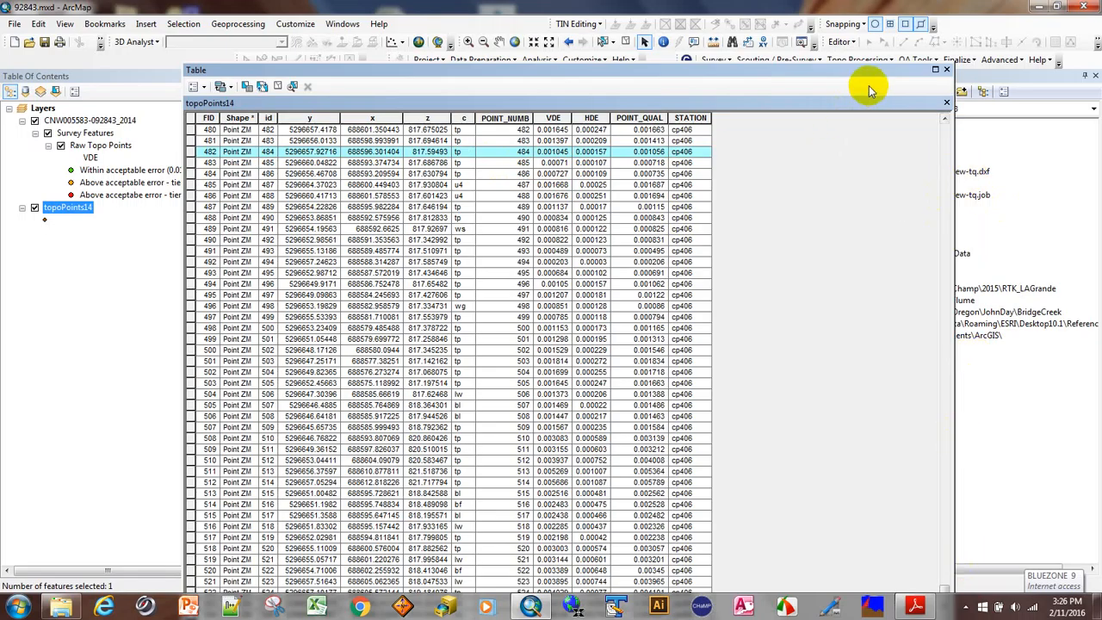
pyautogui.moveTo(870, 73); pyautogui.dragTo(862, 41)
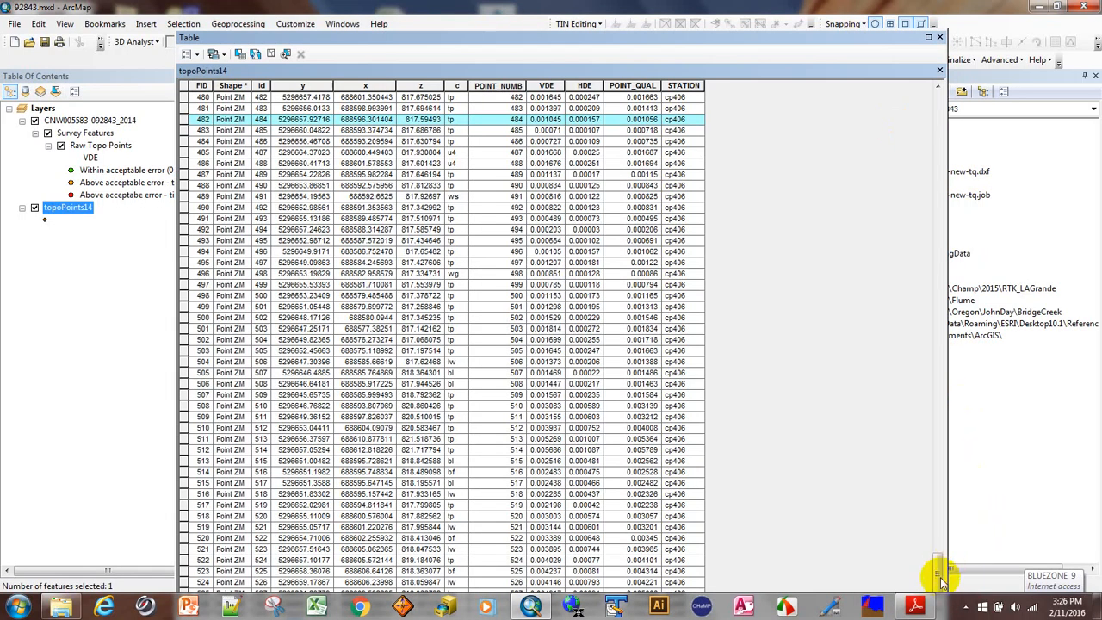
pyautogui.click(937, 105)
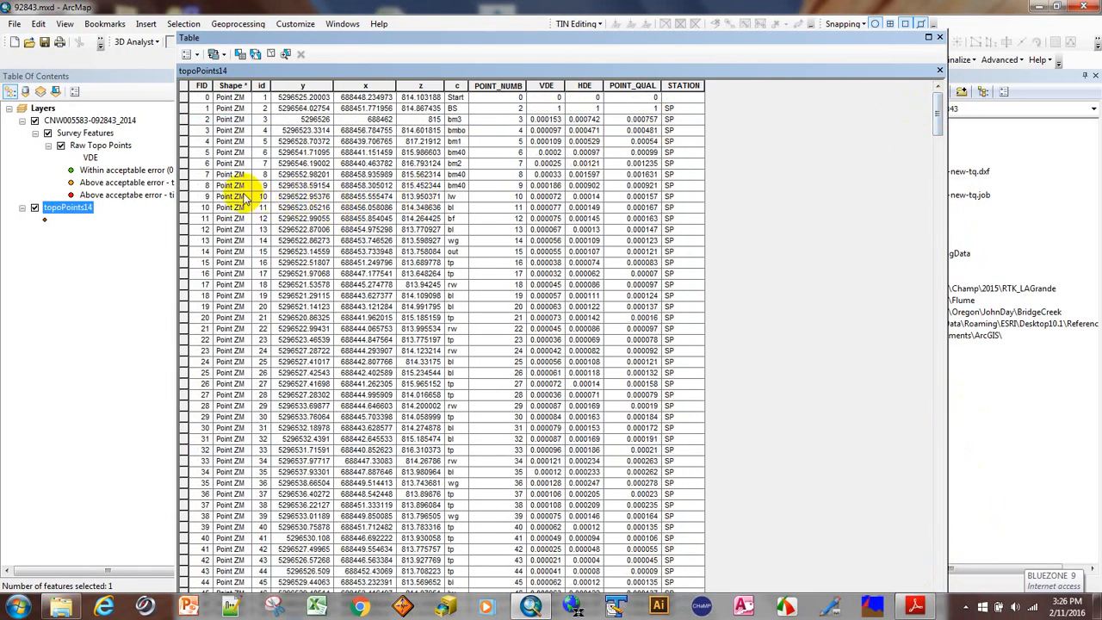
pyautogui.click(184, 185)
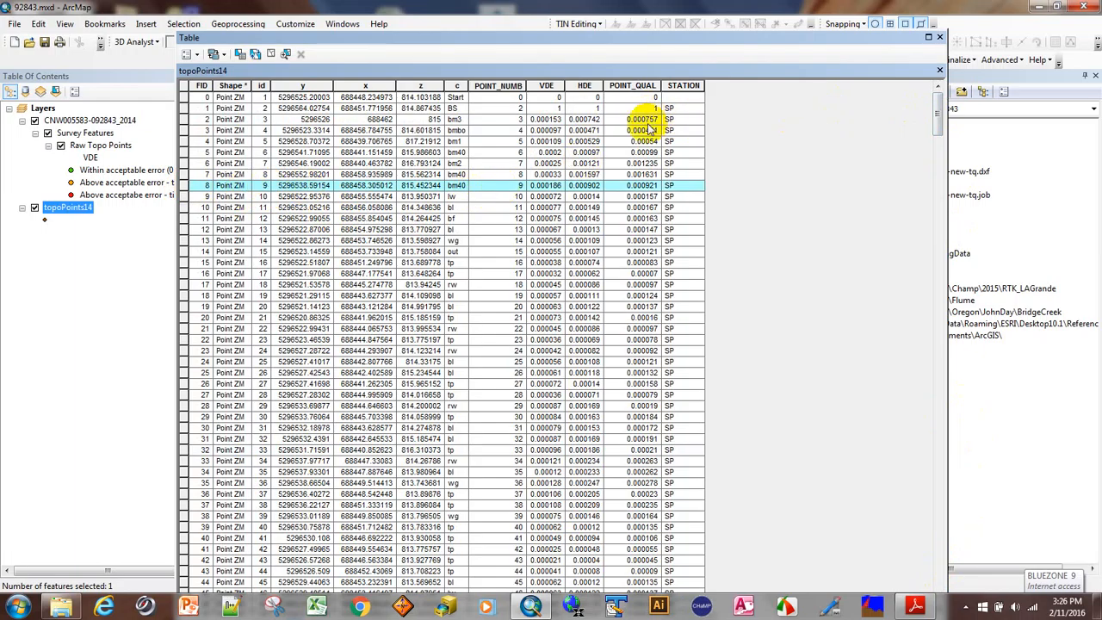
pyautogui.doubleClick(672, 40)
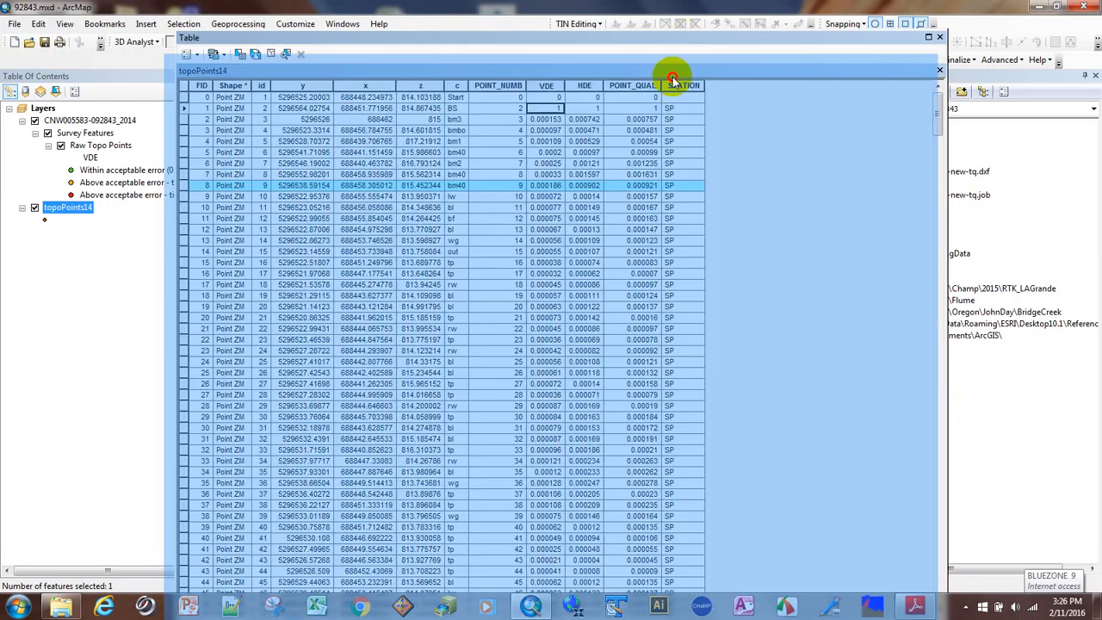
pyautogui.click(842, 41)
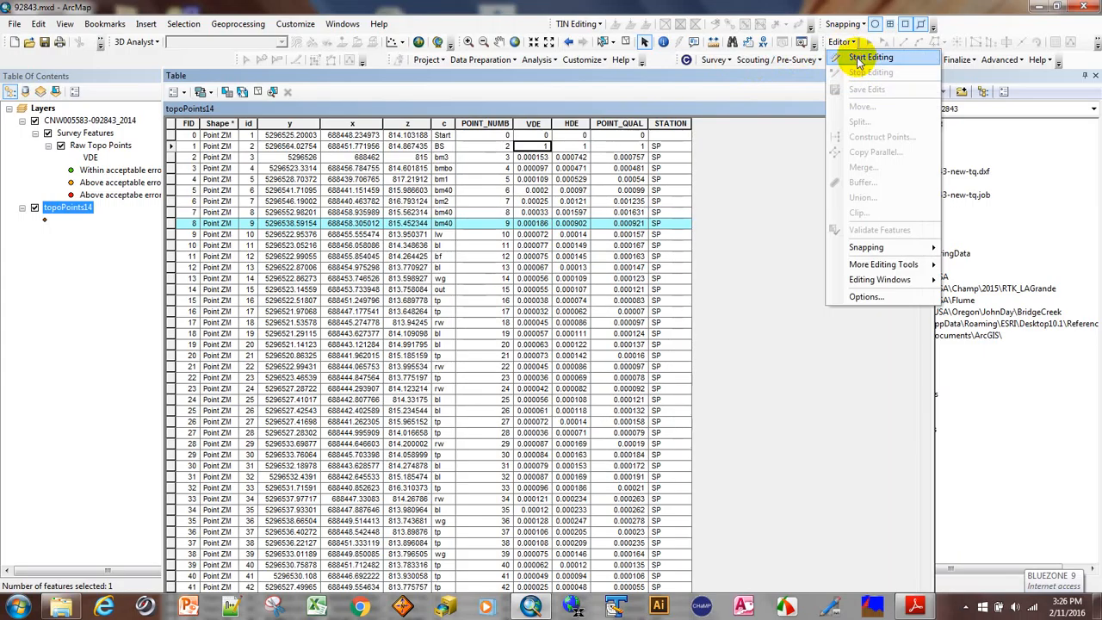
pyautogui.click(858, 66)
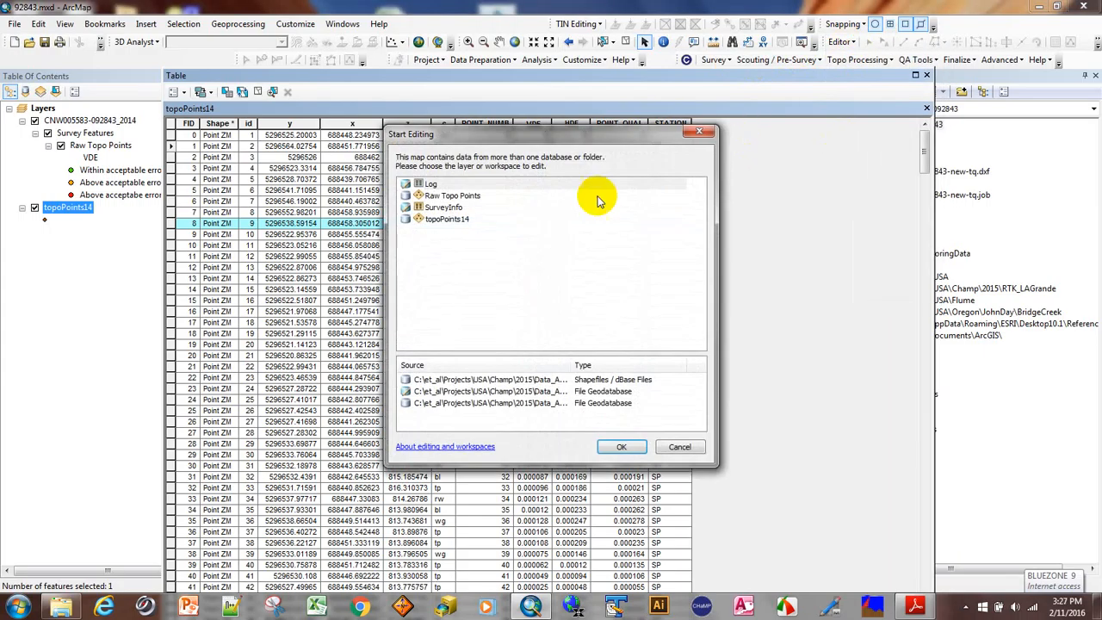
pyautogui.click(443, 196)
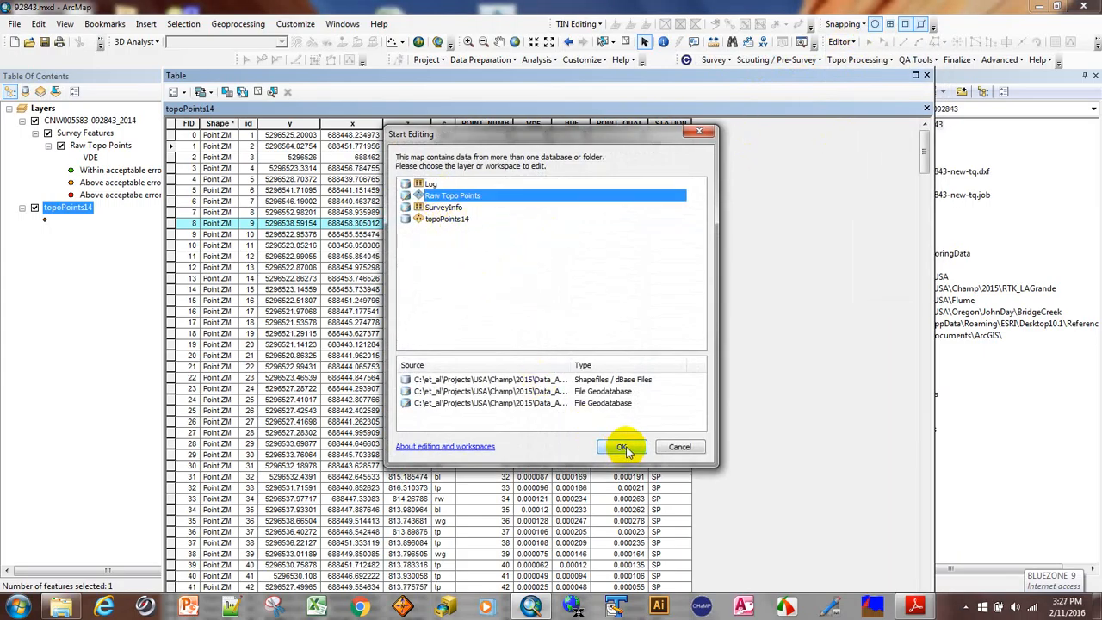
pyautogui.click(449, 219)
pyautogui.click(621, 447)
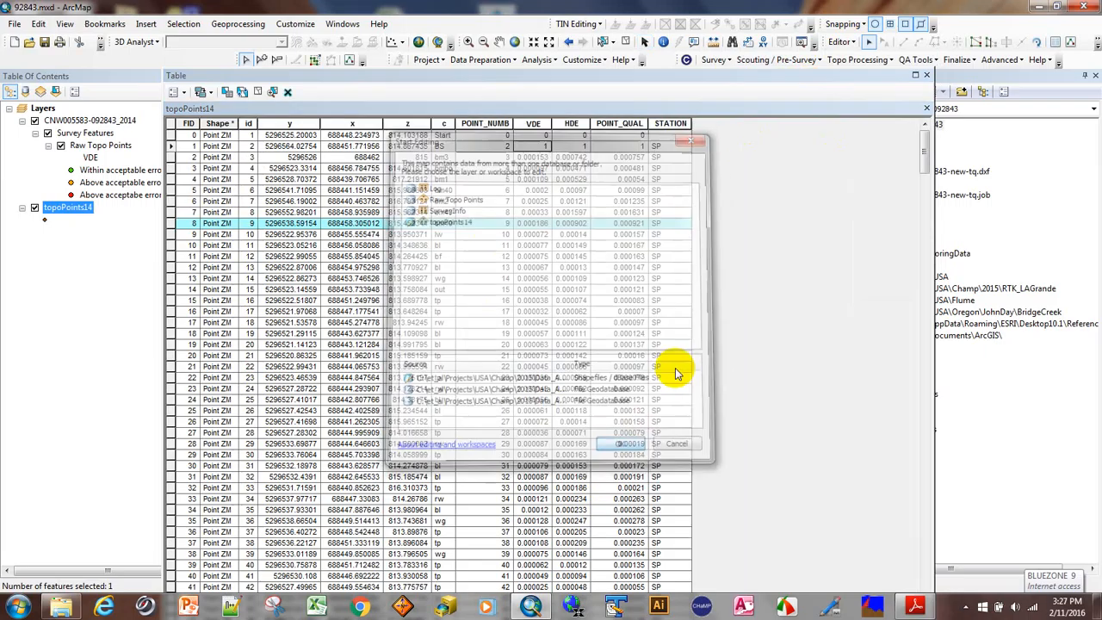
# - Set the VDE, HDE and POINT_QUAL values of the BS point record to 0
pyautogui.click(545, 145)
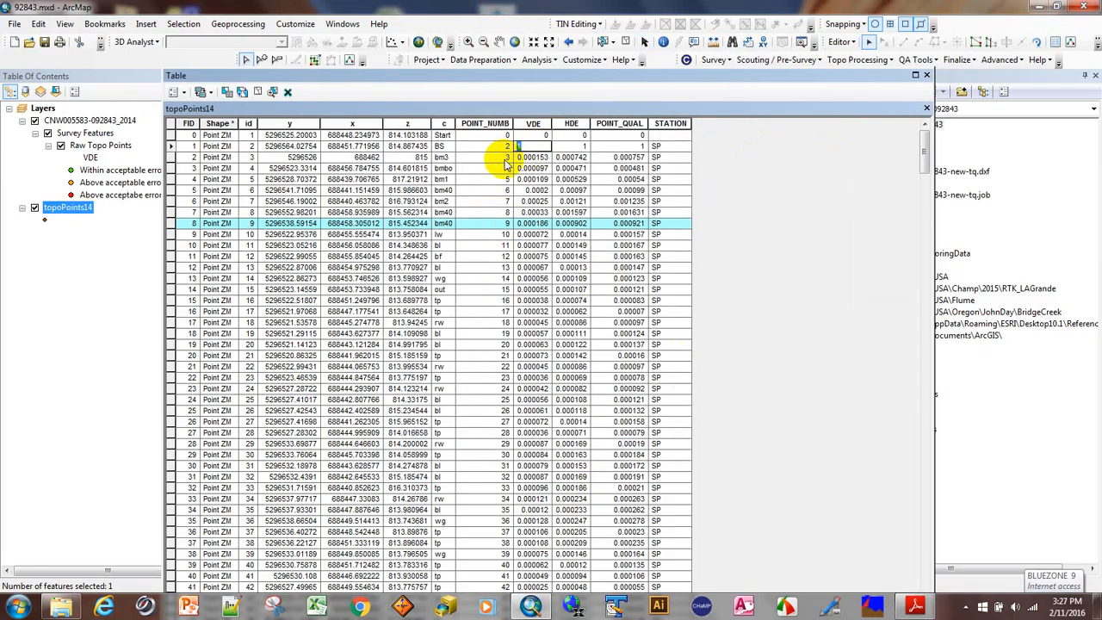
pyautogui.write('0')
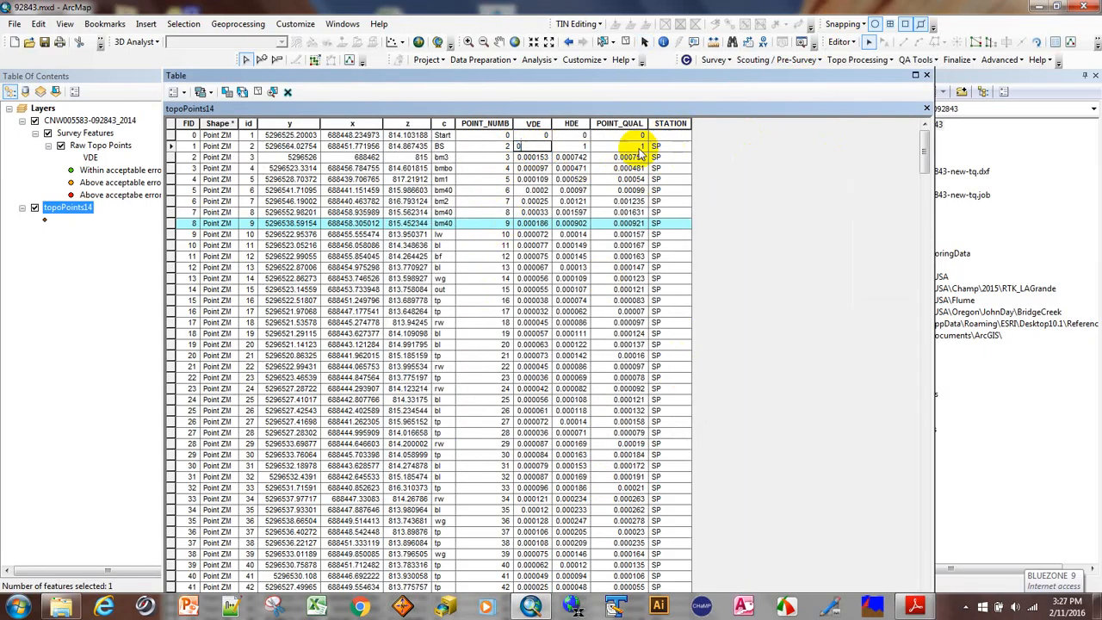
pyautogui.click(556, 147)
pyautogui.write('0')
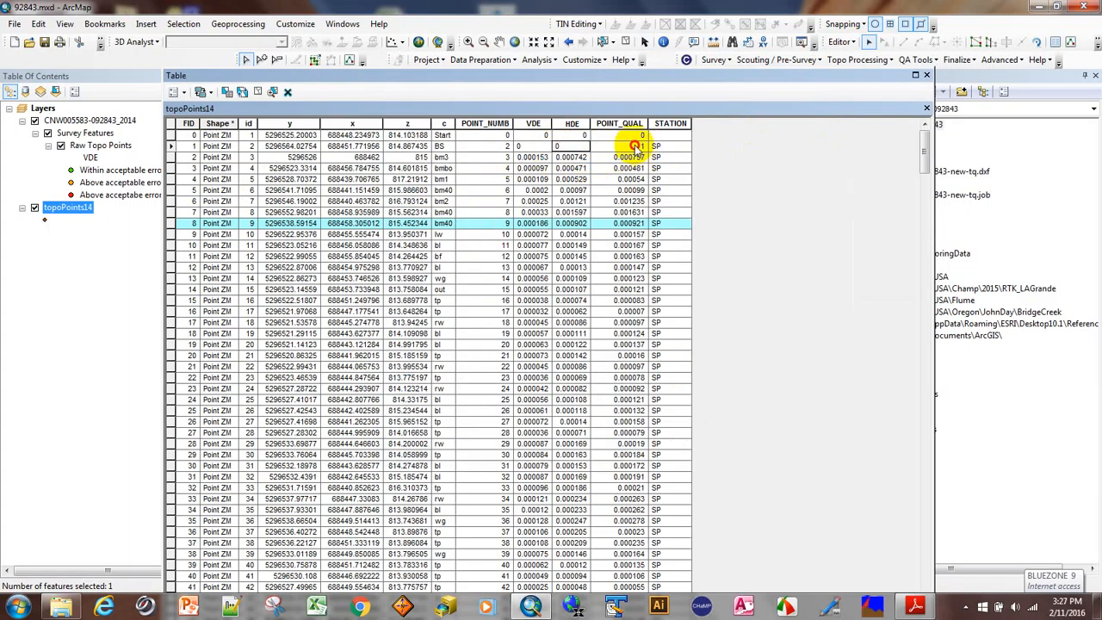
pyautogui.click(628, 146)
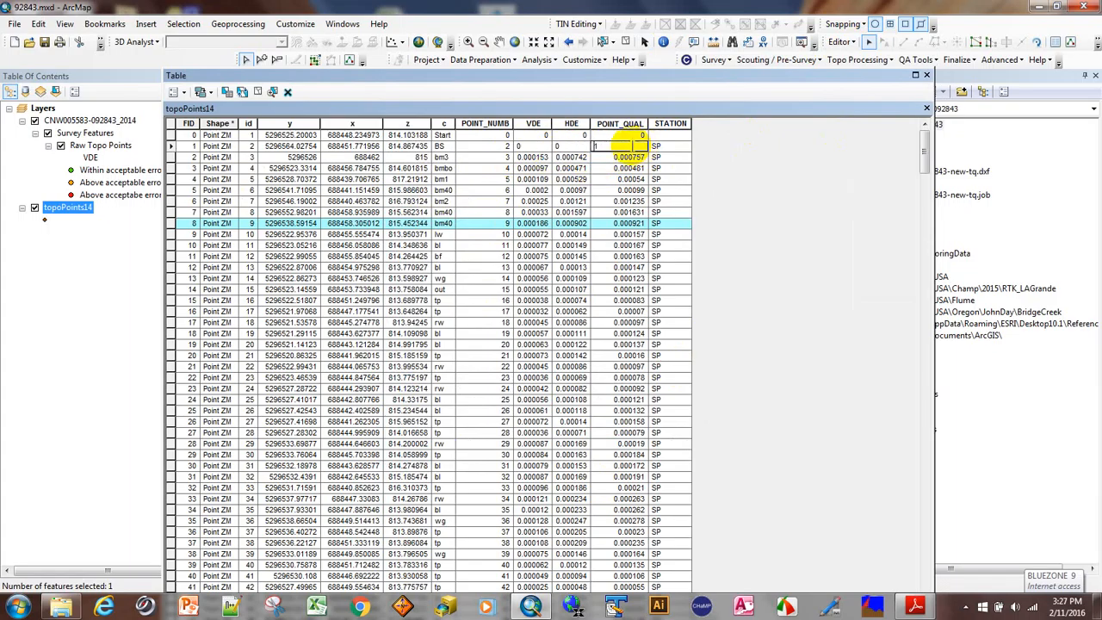
# - Save the edits, stop the edit session and close the topoPoints14 attribute table
pyautogui.click(839, 41)
pyautogui.click(861, 90)
pyautogui.click(839, 42)
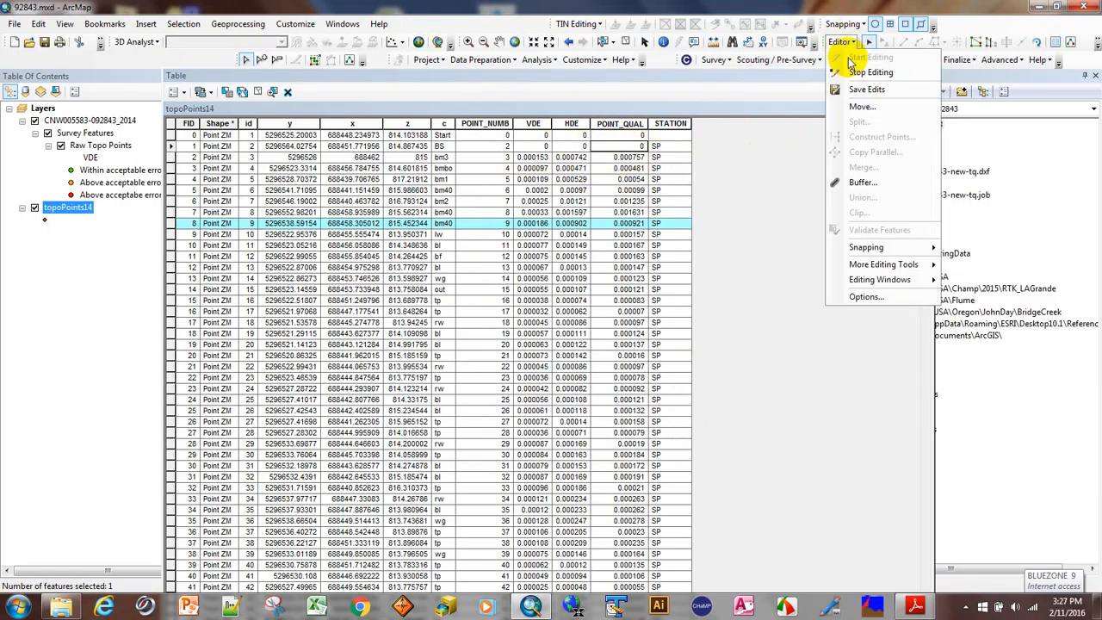
pyautogui.click(869, 72)
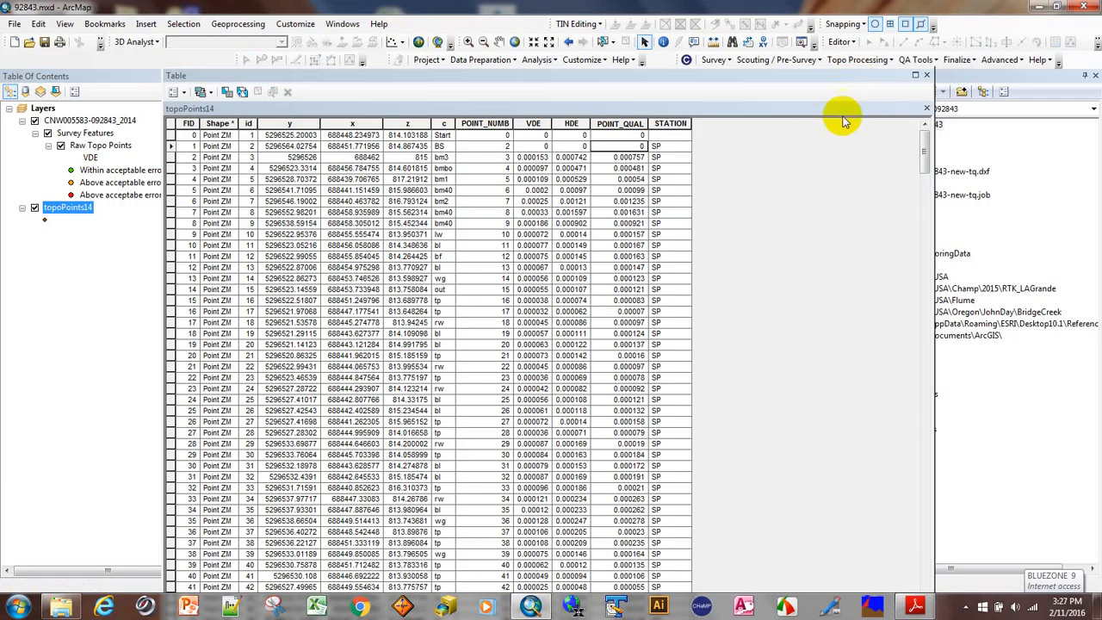
pyautogui.click(926, 75)
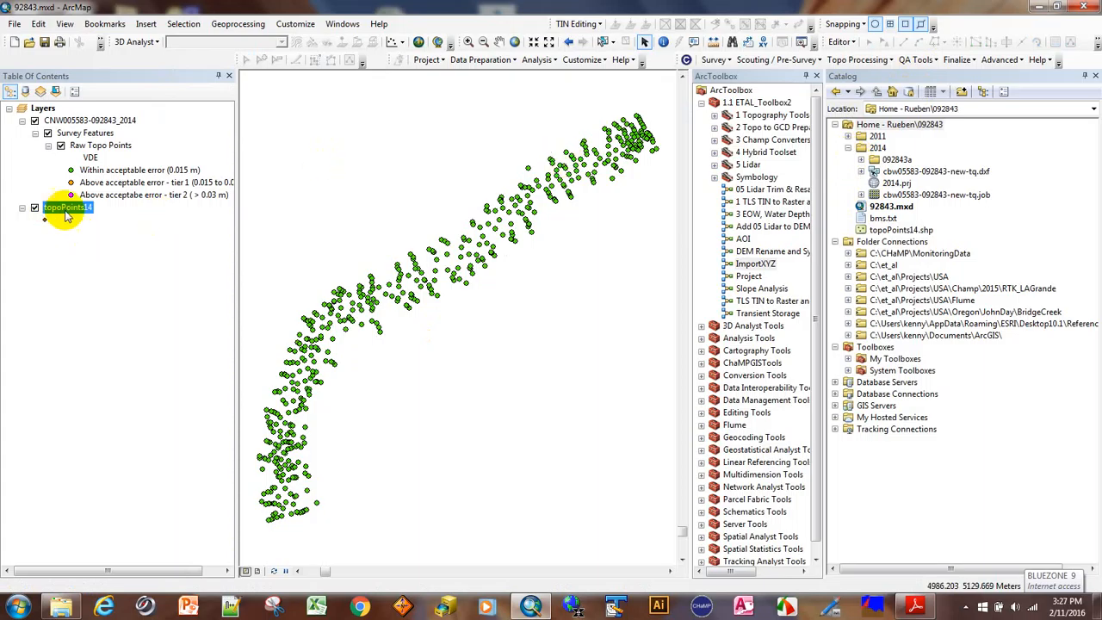
# - Reopen the topoPoints14 attribute table to check the edited records, and close it again
pyautogui.rightClick(69, 213)
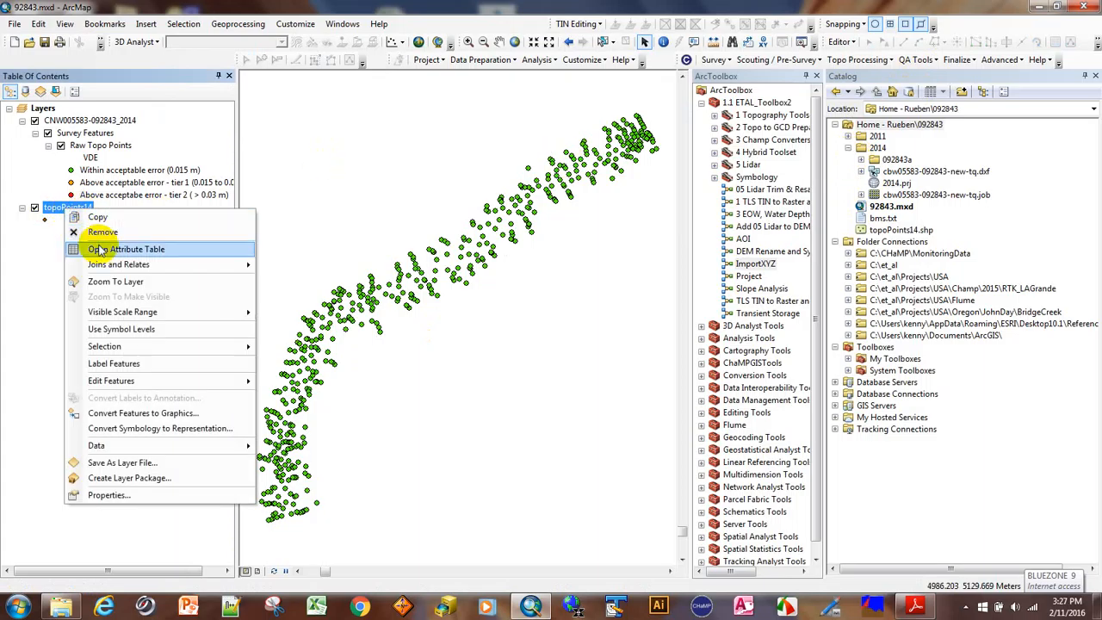
pyautogui.click(172, 241)
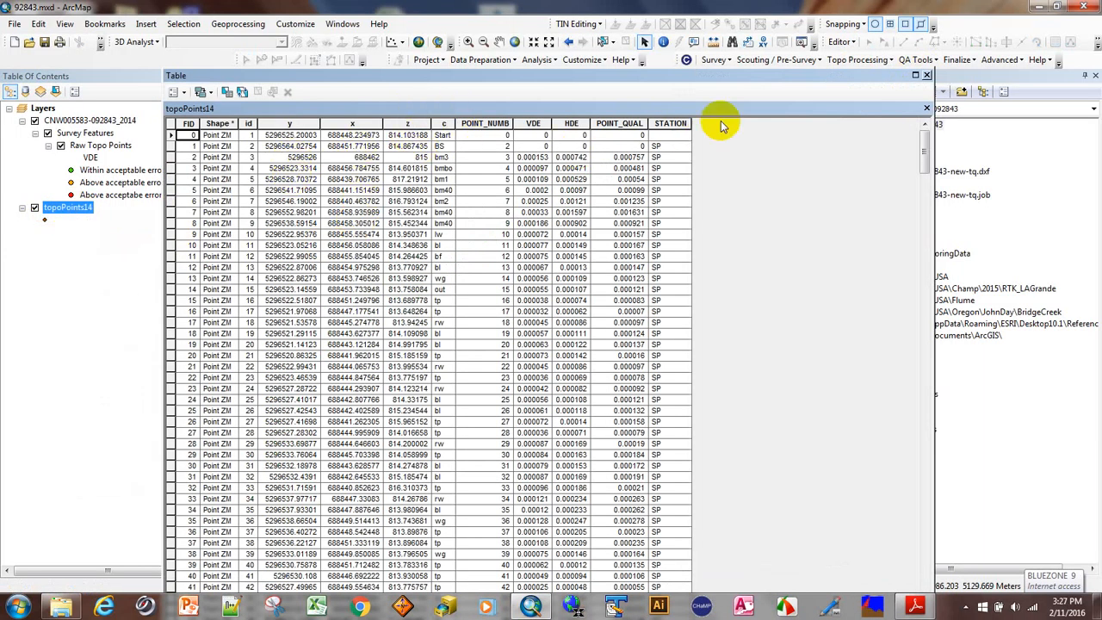
pyautogui.click(925, 74)
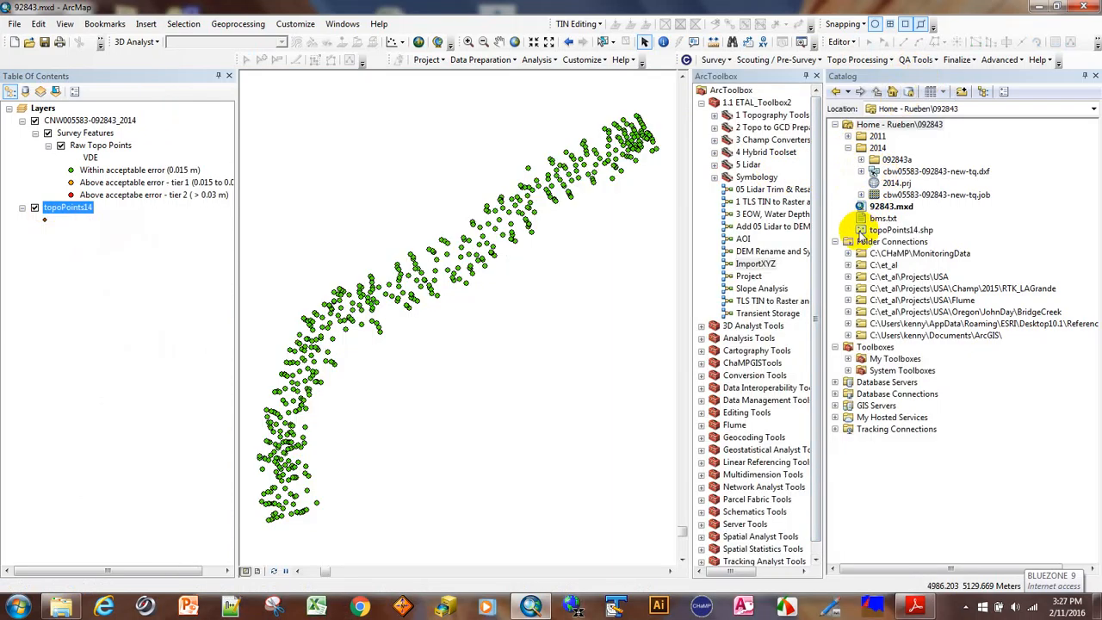
pyautogui.click(861, 160)
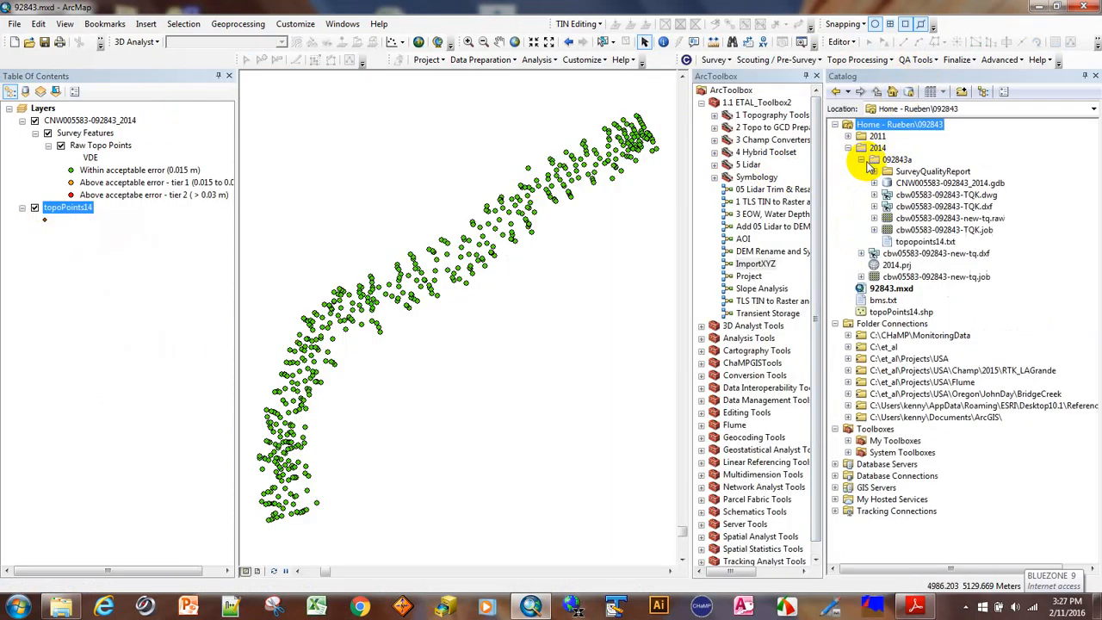
pyautogui.rightClick(914, 184)
pyautogui.moveTo(950, 333)
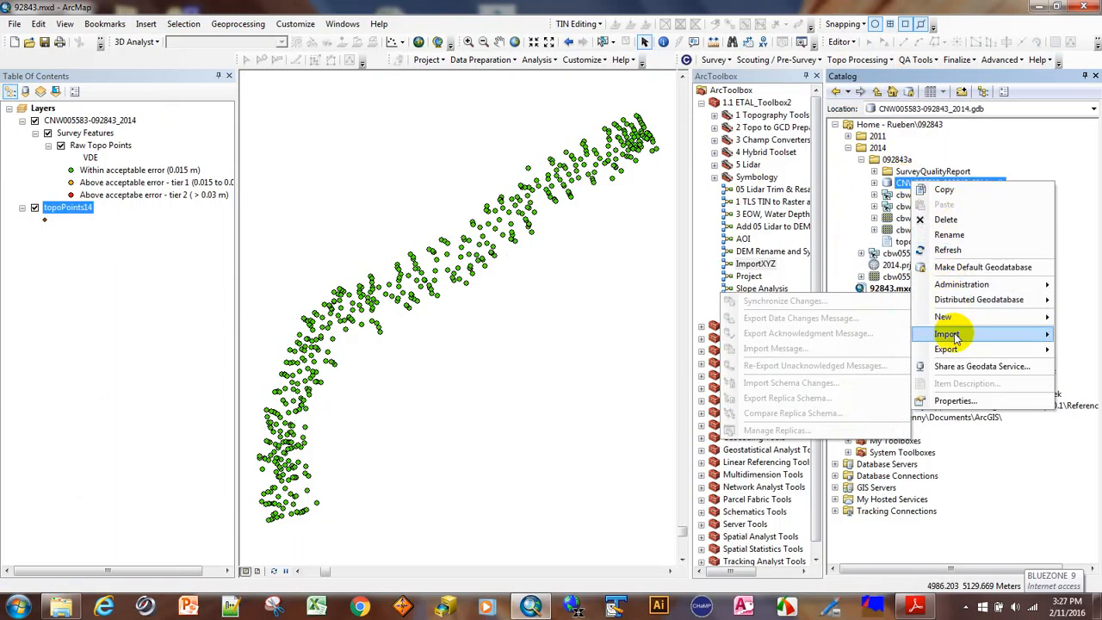
pyautogui.click(813, 335)
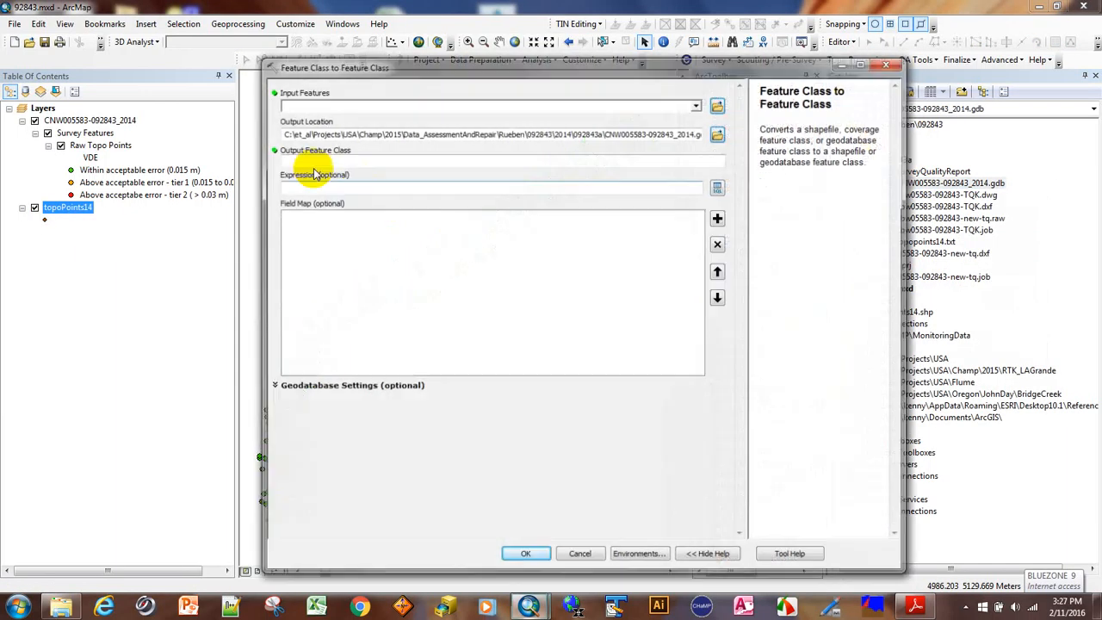
pyautogui.moveTo(69, 208); pyautogui.dragTo(378, 104)
pyautogui.moveTo(344, 65); pyautogui.dragTo(231, 83)
# - List the geodatabase contents to check the existing naming, and name the output feature class QaQc_RawPoints
pyautogui.doubleClick(950, 182)
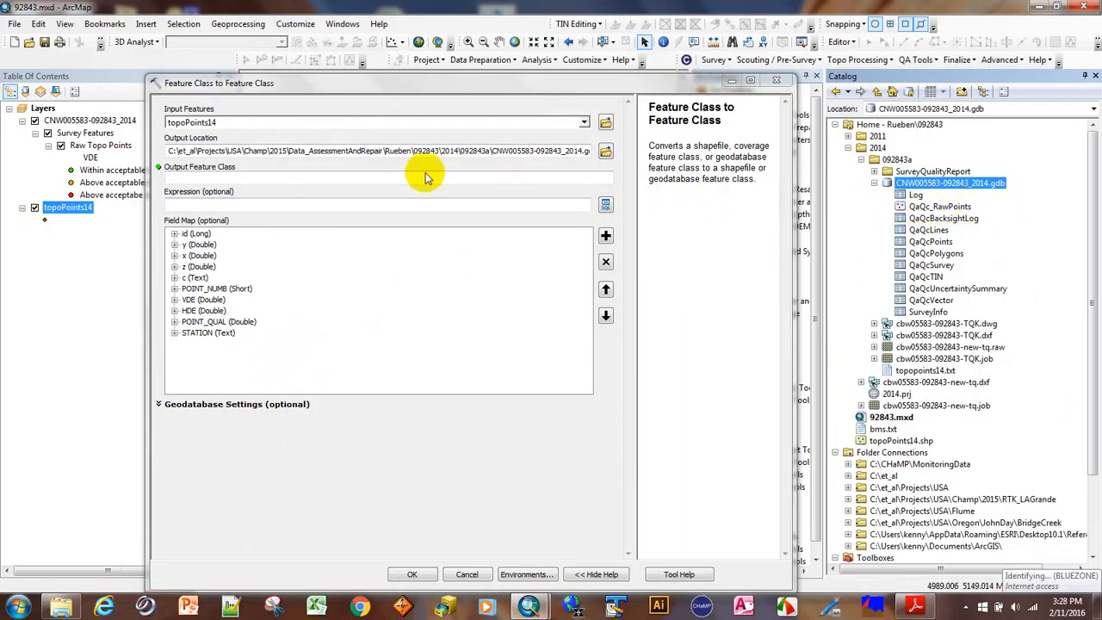
pyautogui.click(208, 177)
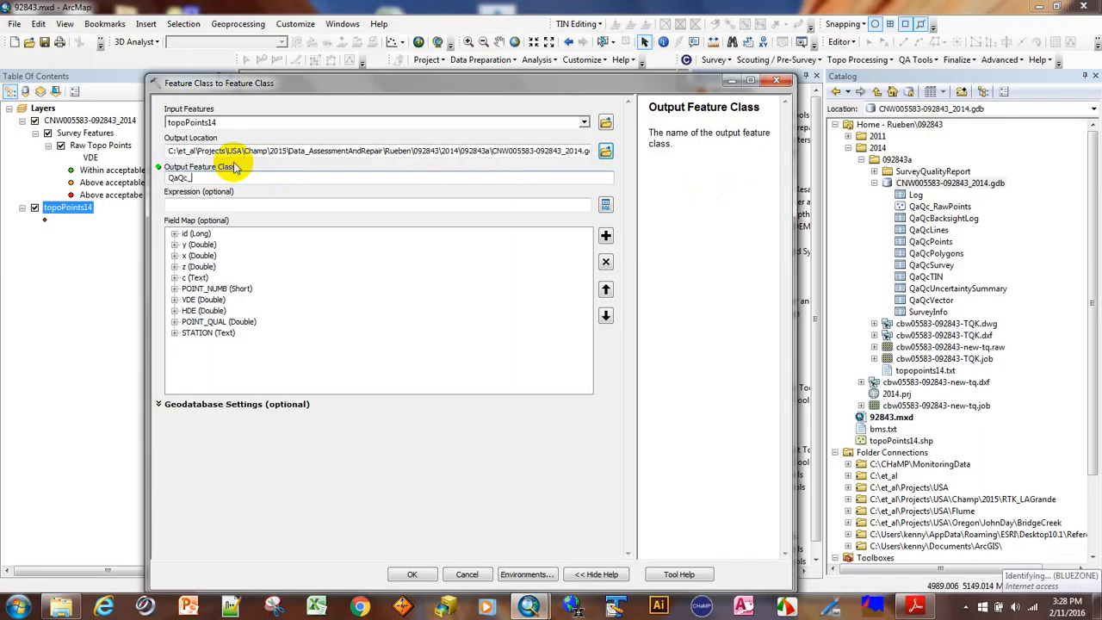
pyautogui.write('QaQc_RawPoints')
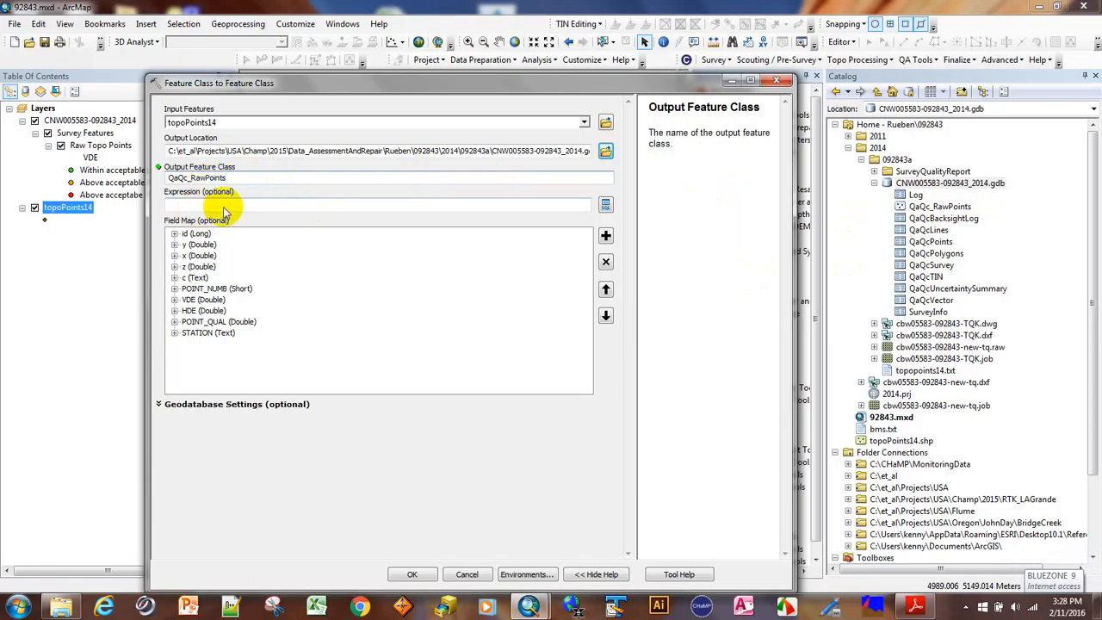
# - Rename the id field to POINT_NUMBER in the field map
pyautogui.click(358, 300)
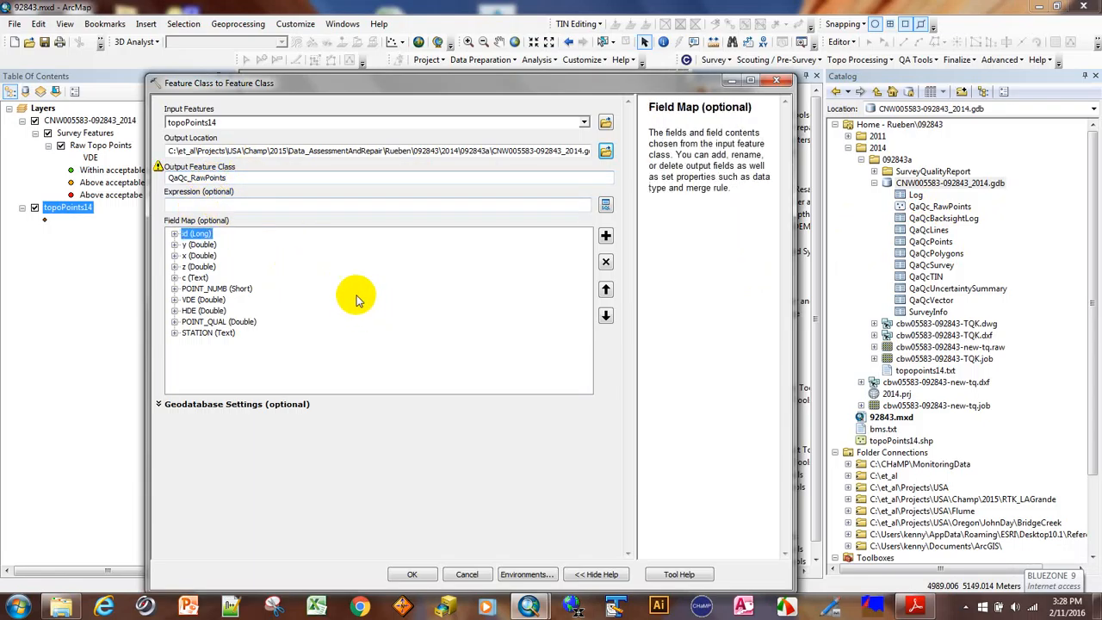
pyautogui.rightClick(208, 236)
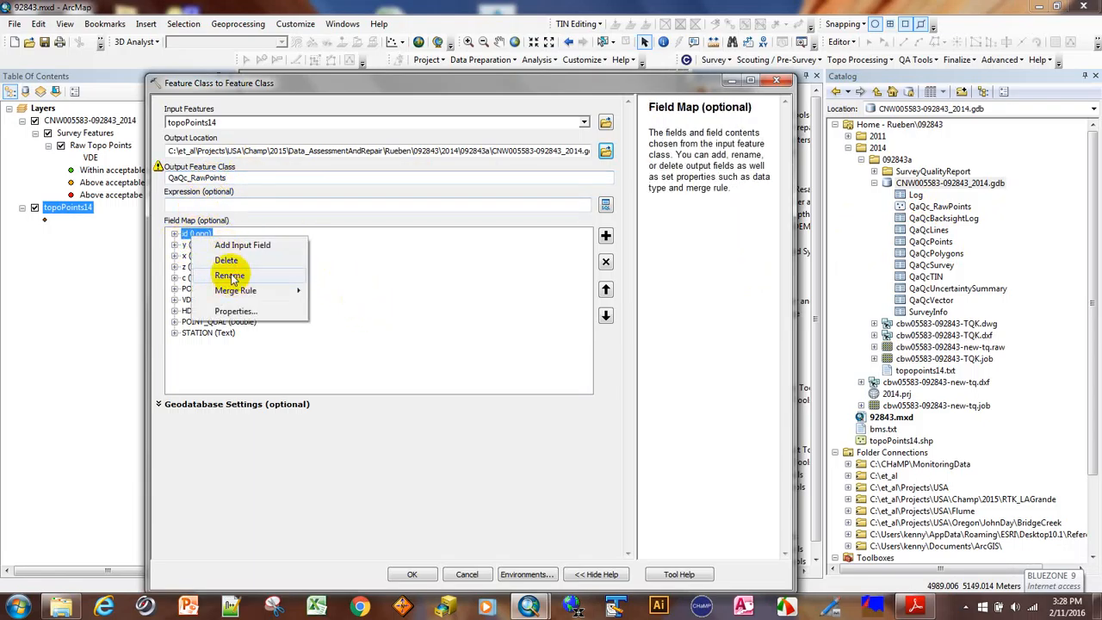
pyautogui.click(230, 276)
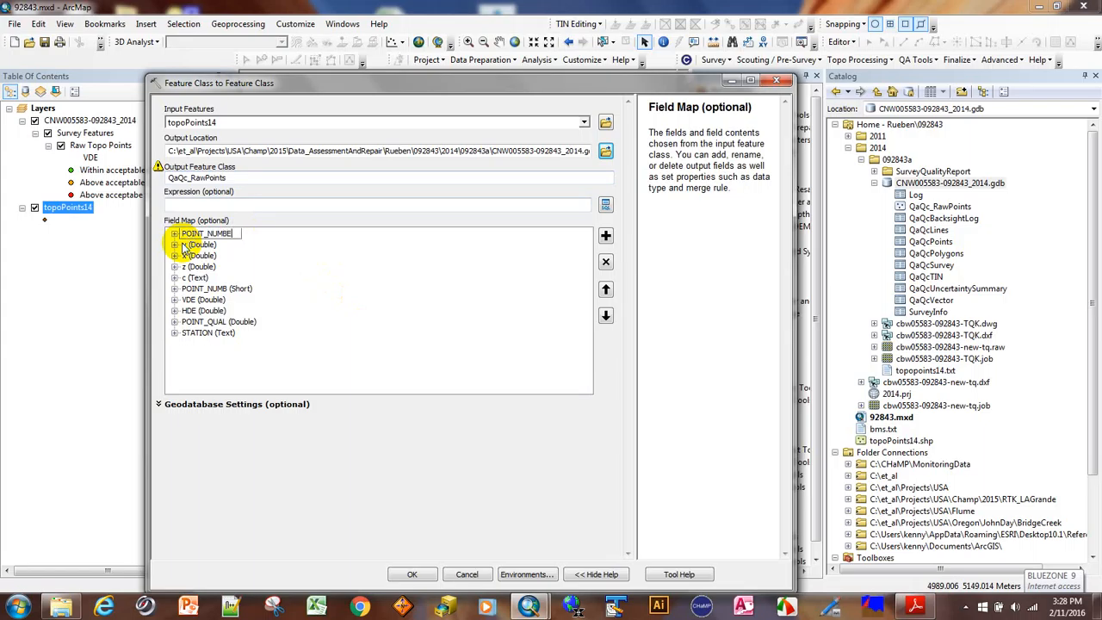
# - Rename the y field to POINT_Y and the x field to POINT_X in the field map
pyautogui.rightClick(183, 245)
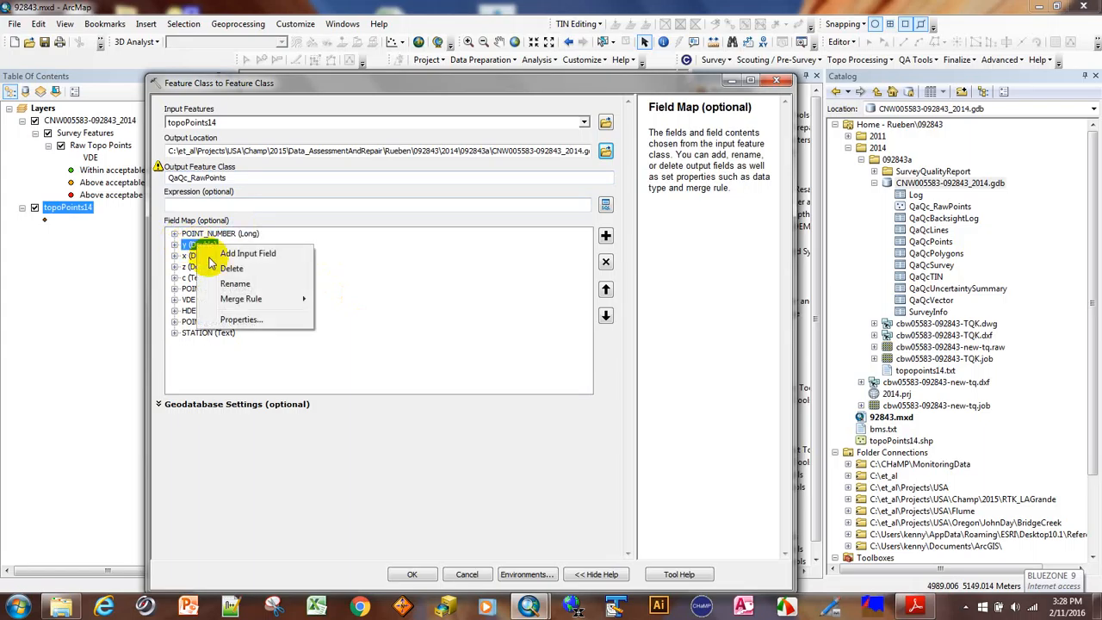
pyautogui.click(241, 283)
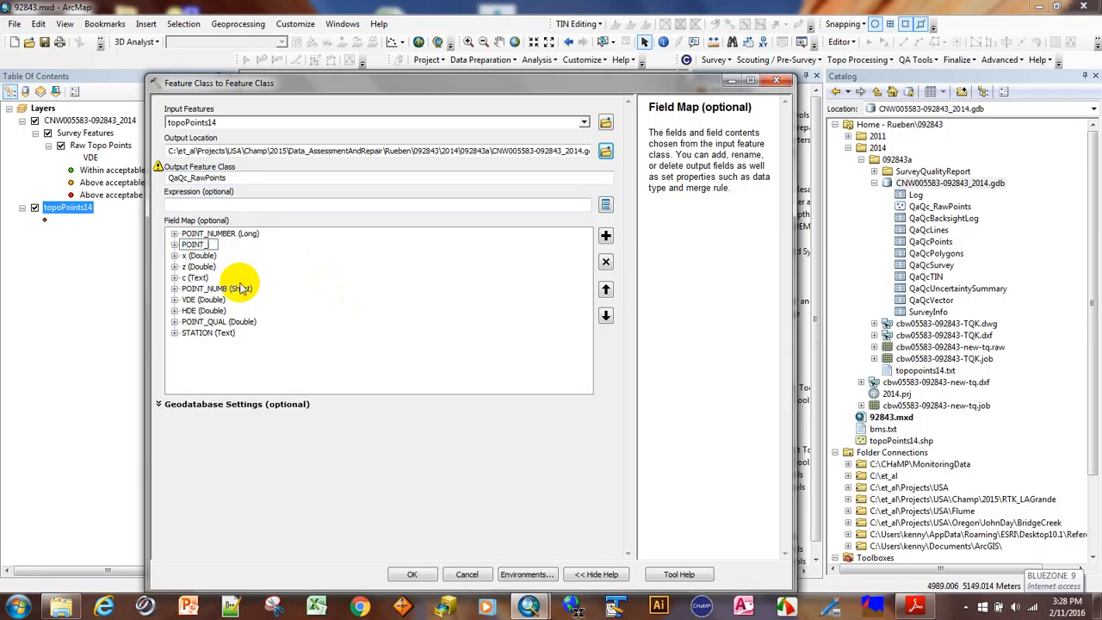
pyautogui.write('POINT_Y')
pyautogui.rightClick(222, 256)
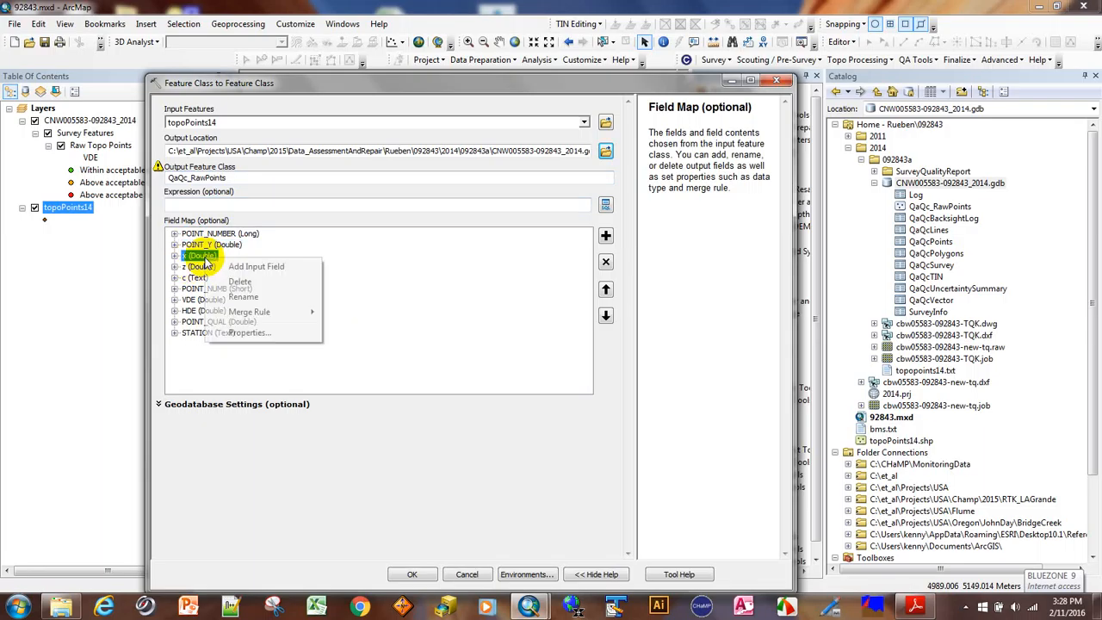
pyautogui.click(243, 296)
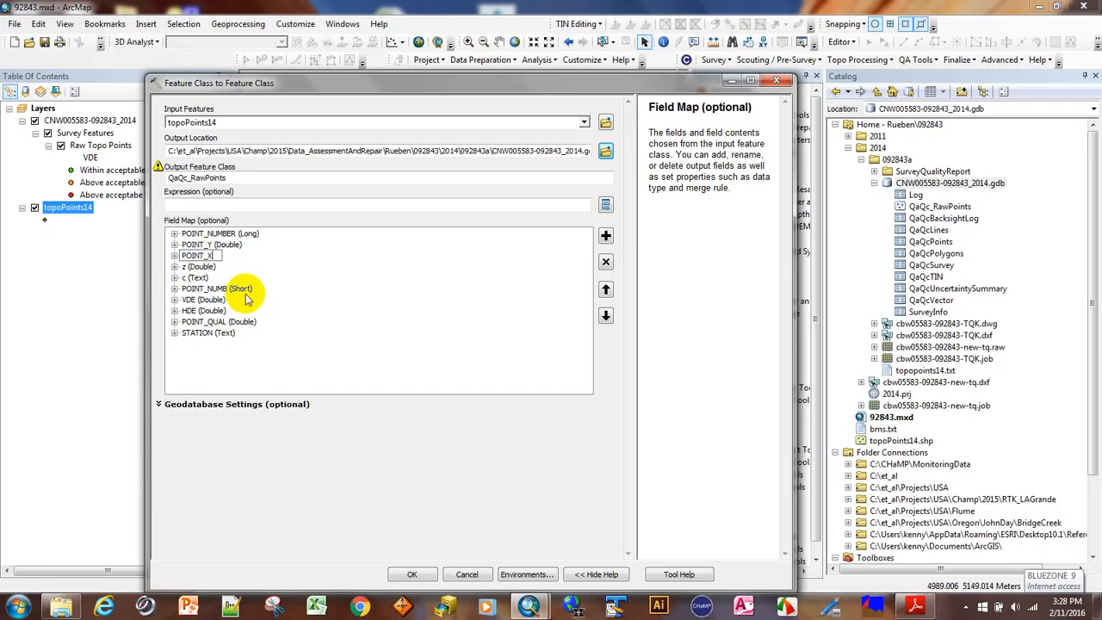
# - Rename the z field to POINT_Z and the c field to DESCRIPTION in the field map
pyautogui.rightClick(193, 266)
pyautogui.click(245, 308)
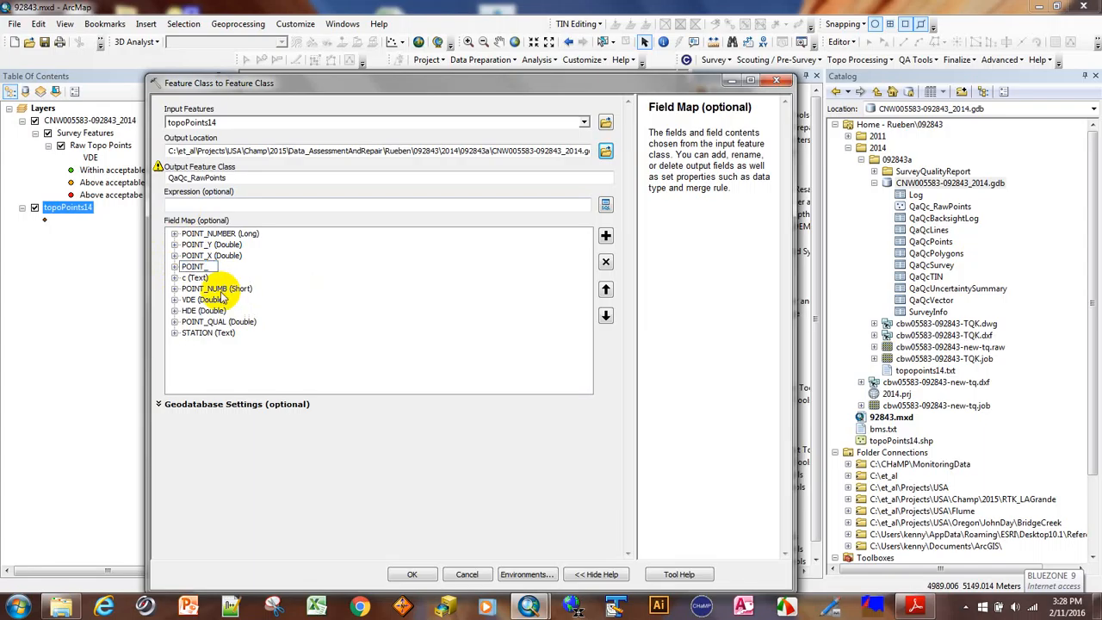
pyautogui.write('POINT_Z')
pyautogui.rightClick(194, 277)
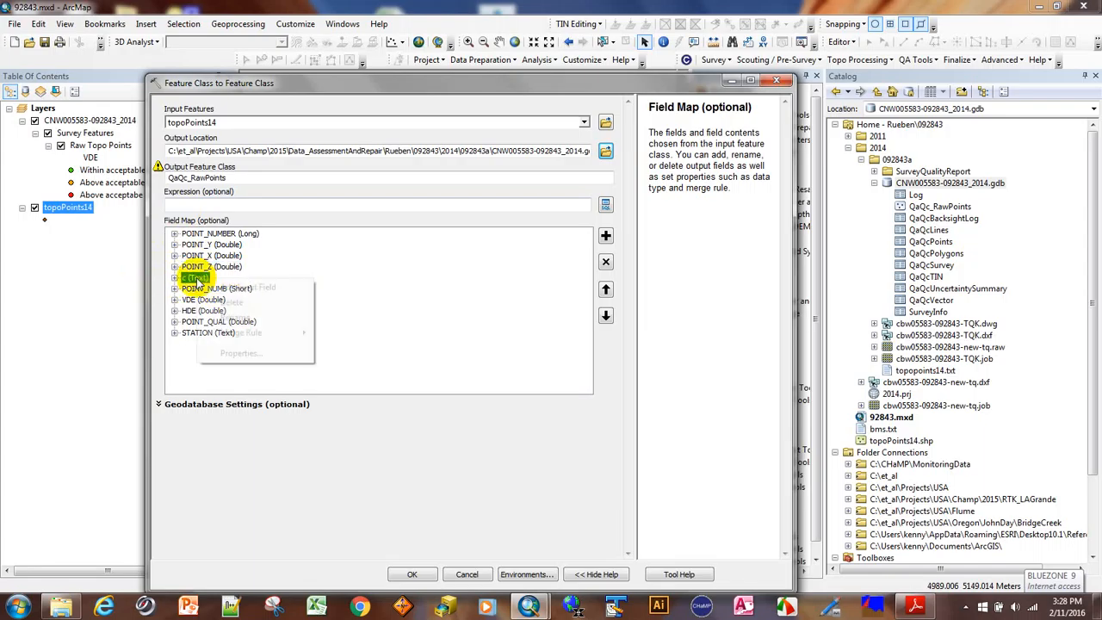
pyautogui.click(246, 318)
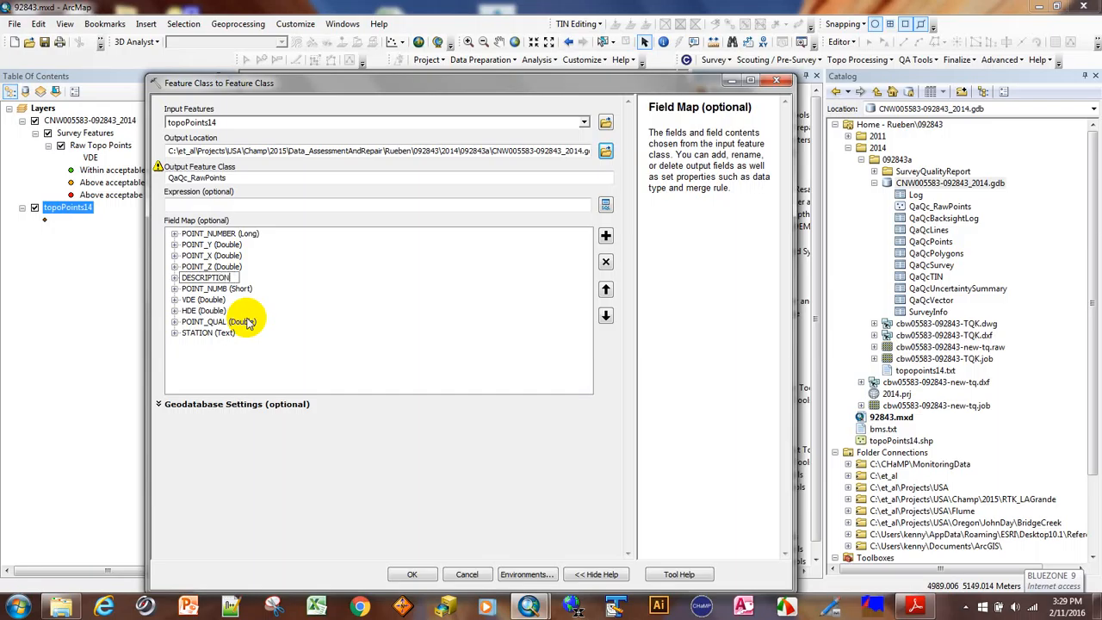
# - Rename the POINT_QUAL field to POINT_QUALITY in the field map
pyautogui.rightClick(220, 289)
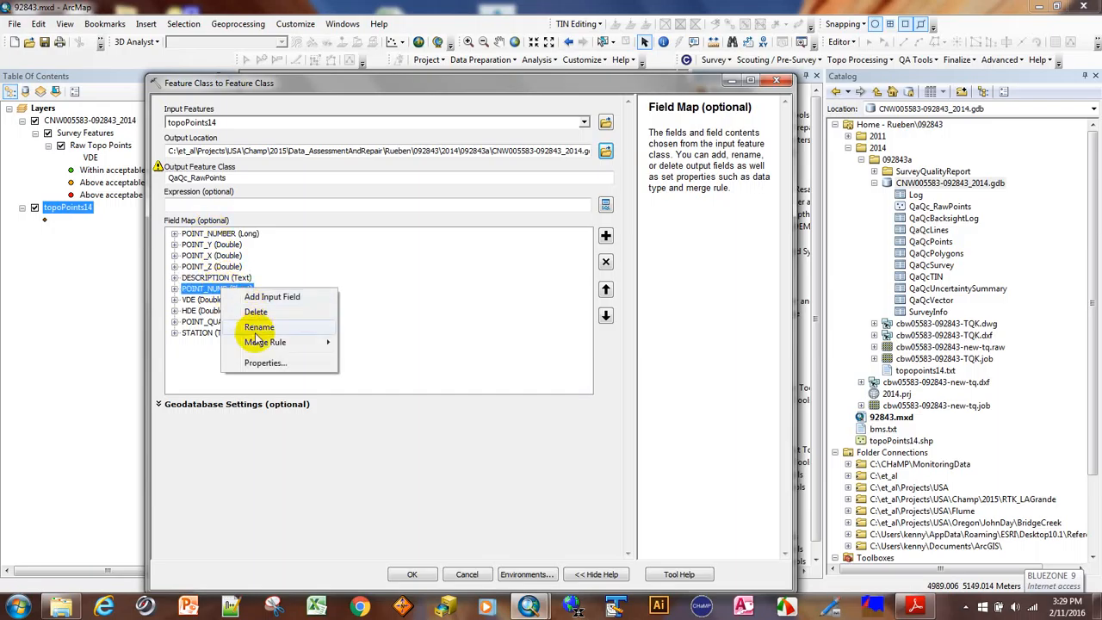
pyautogui.click(207, 345)
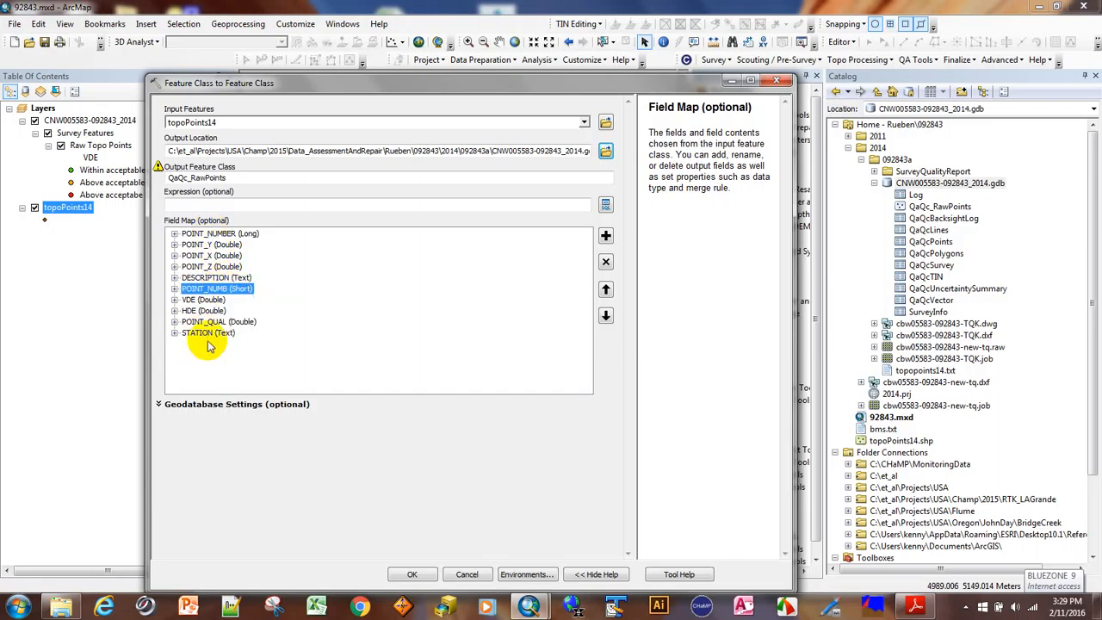
pyautogui.rightClick(223, 326)
pyautogui.click(258, 362)
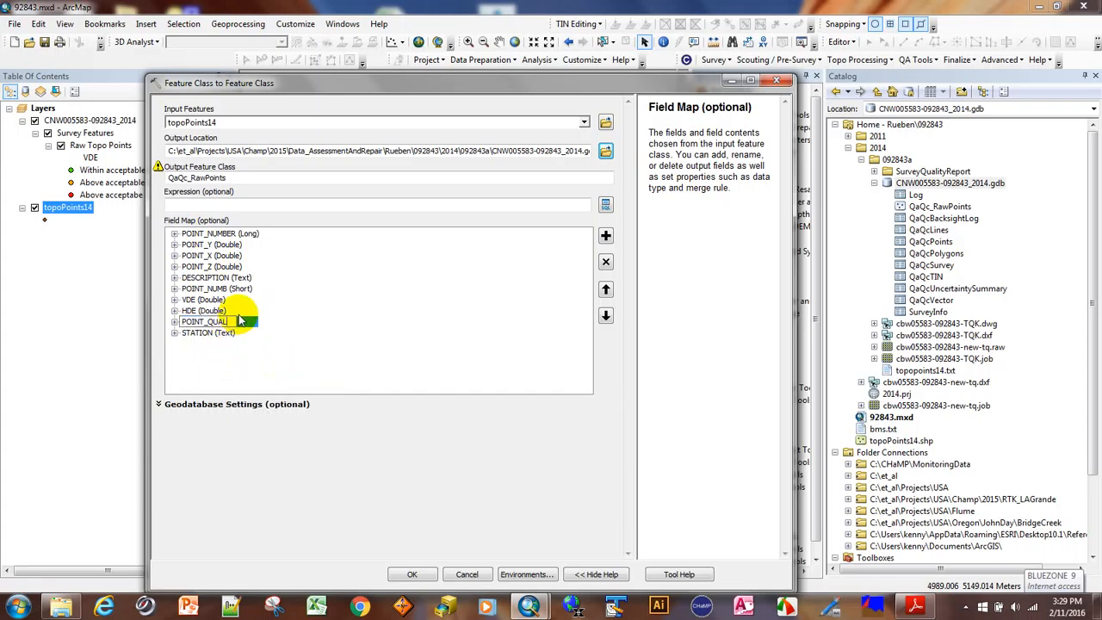
pyautogui.write('ITY')
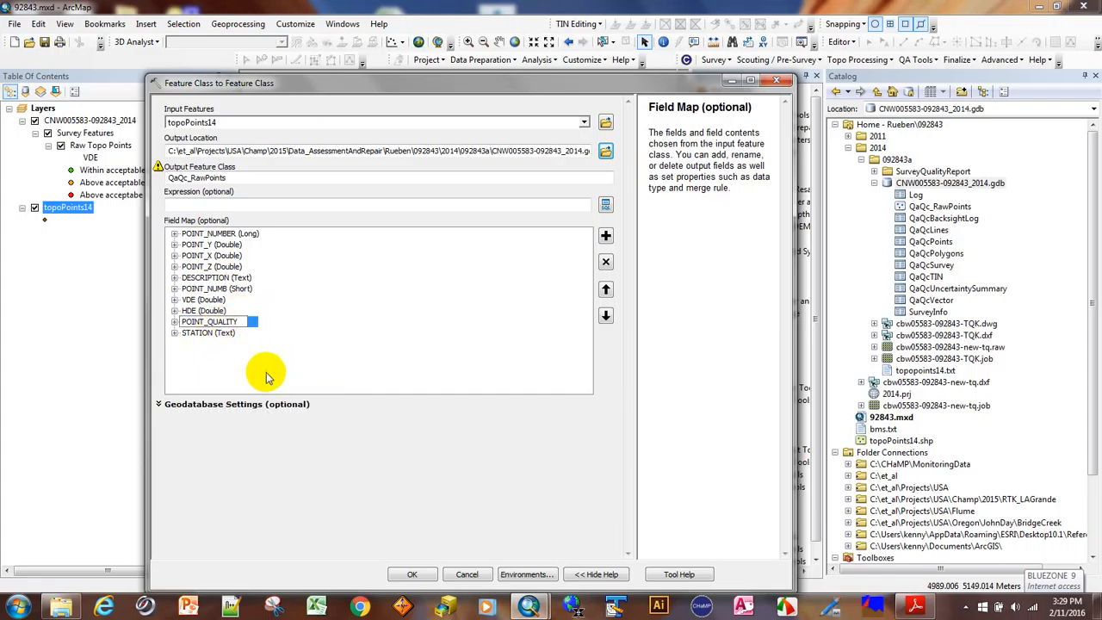
pyautogui.click(261, 361)
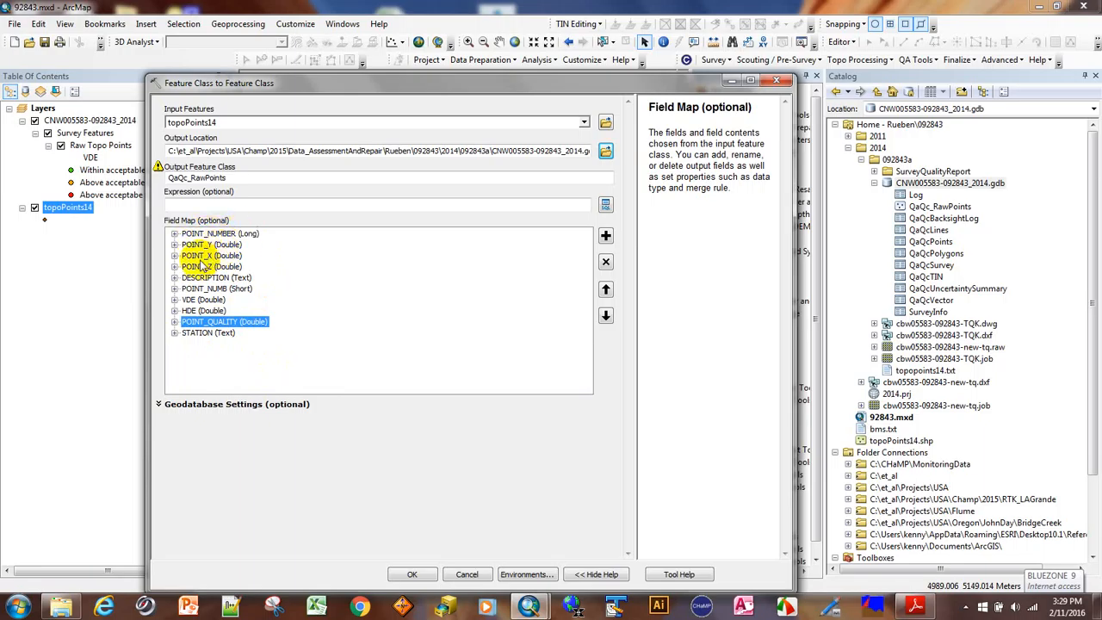
# - Delete the redundant POINT_NUMB field from the field map and run the Feature Class to Feature Class export
pyautogui.click(241, 289)
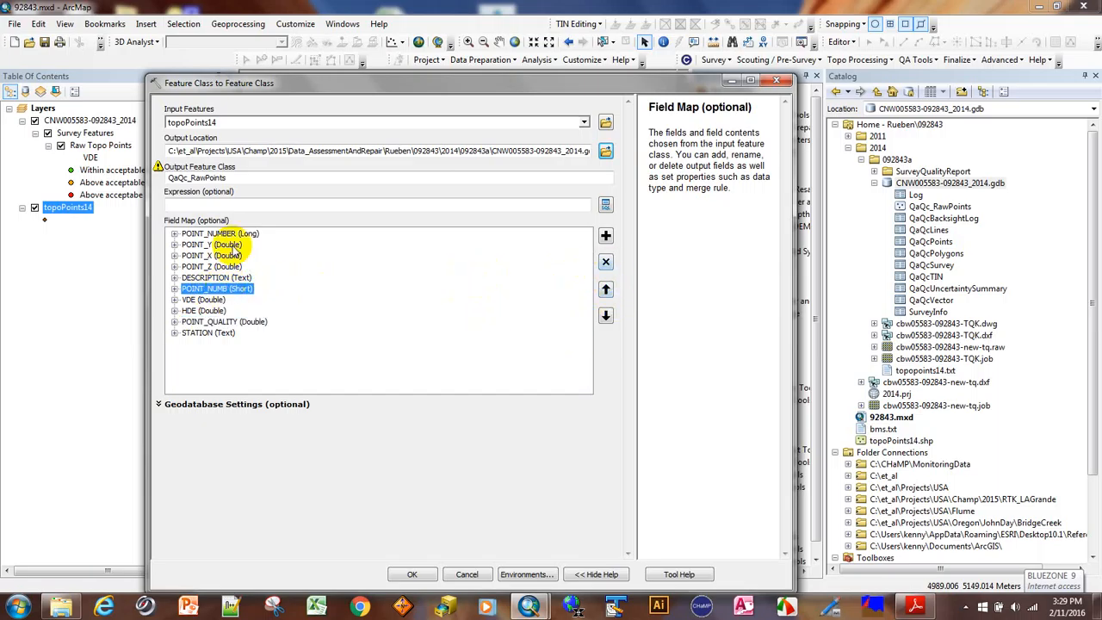
pyautogui.click(606, 263)
pyautogui.moveTo(344, 83); pyautogui.dragTo(344, 51)
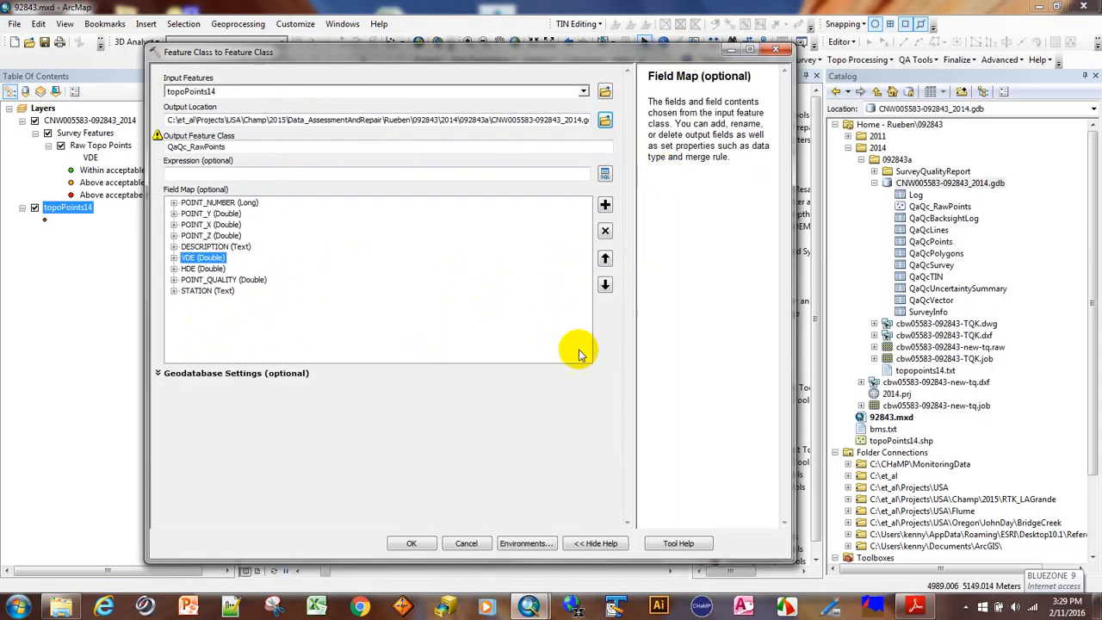
pyautogui.click(413, 544)
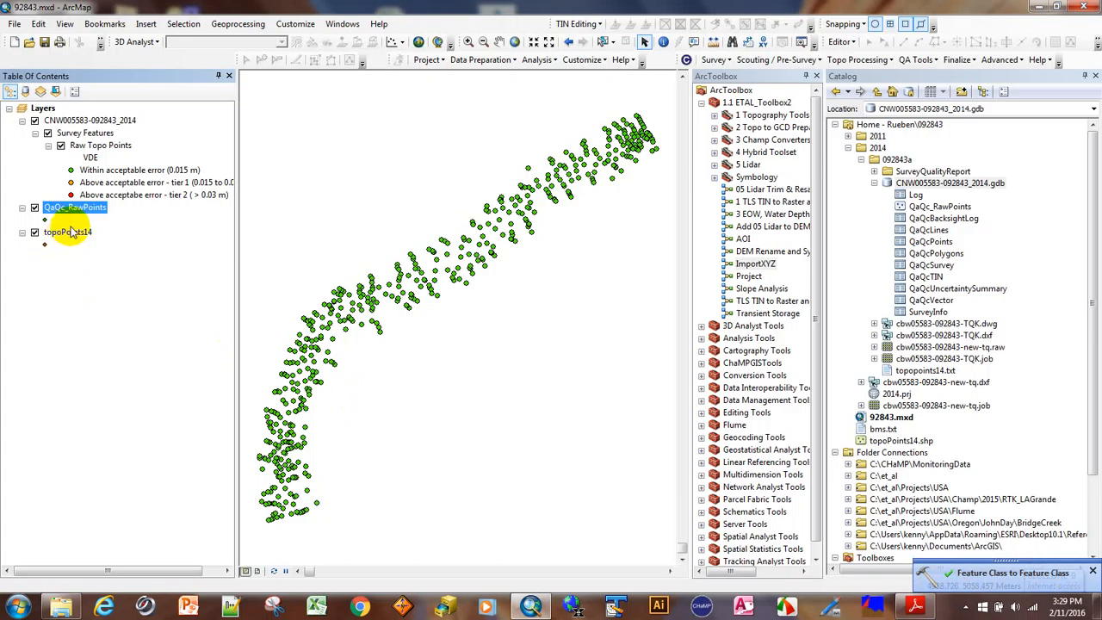
# - Check the exported points by selecting a few on the map, and zoom to the Raw Topo Points layer
pyautogui.moveTo(462, 219); pyautogui.dragTo(478, 243)
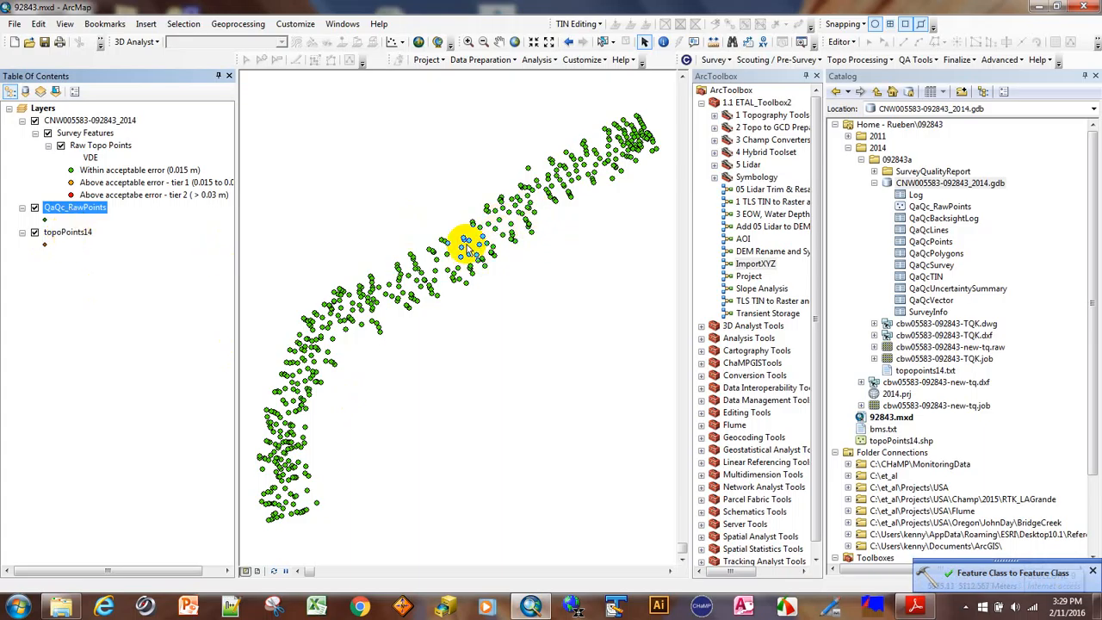
pyautogui.click(465, 245)
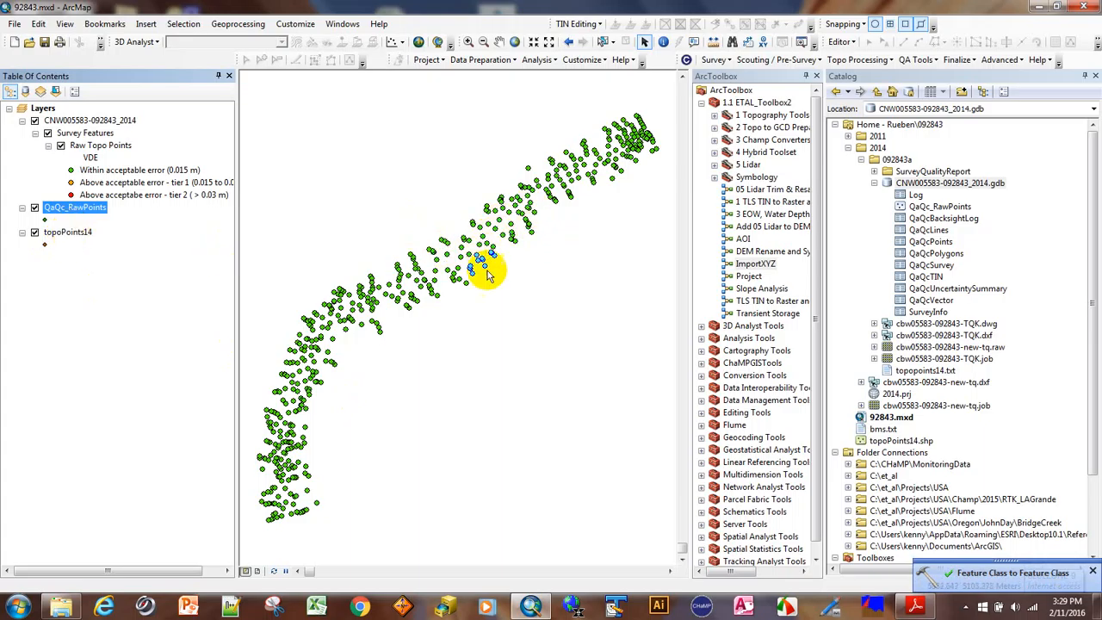
pyautogui.click(1092, 572)
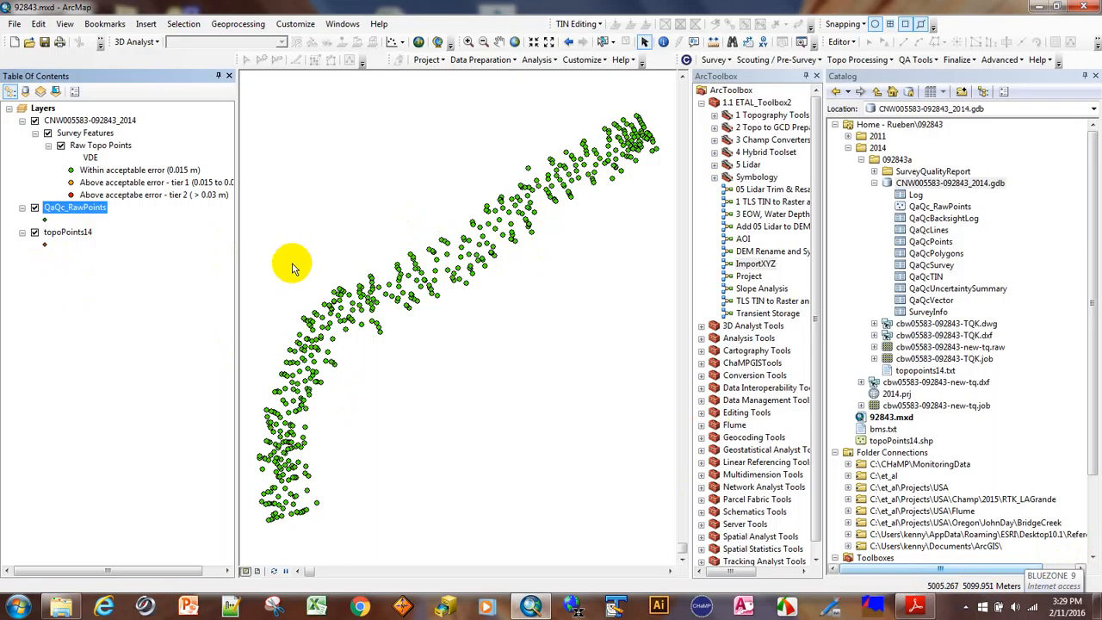
pyautogui.rightClick(102, 147)
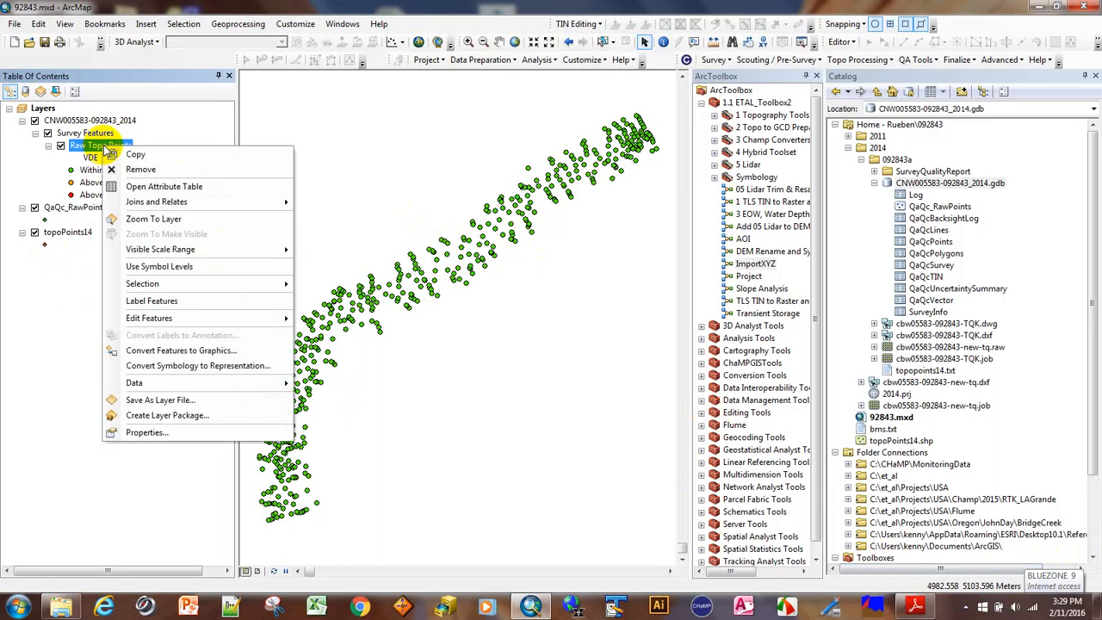
pyautogui.click(181, 218)
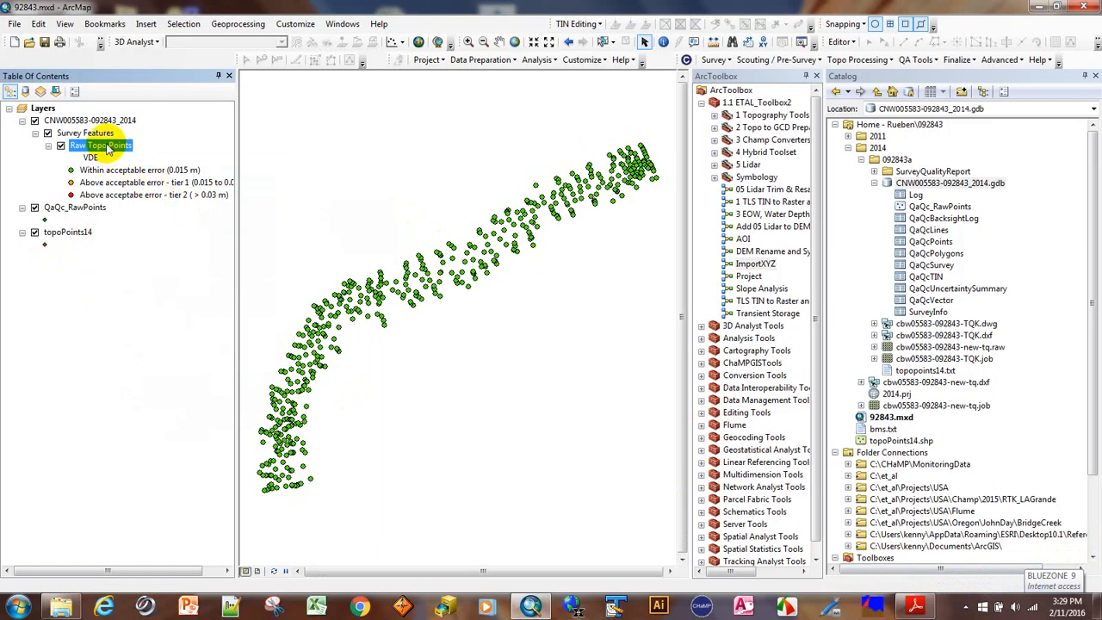
# - Remove the standalone QaQc_RawPoints and topoPoints14 layers from the map
pyautogui.rightClick(74, 215)
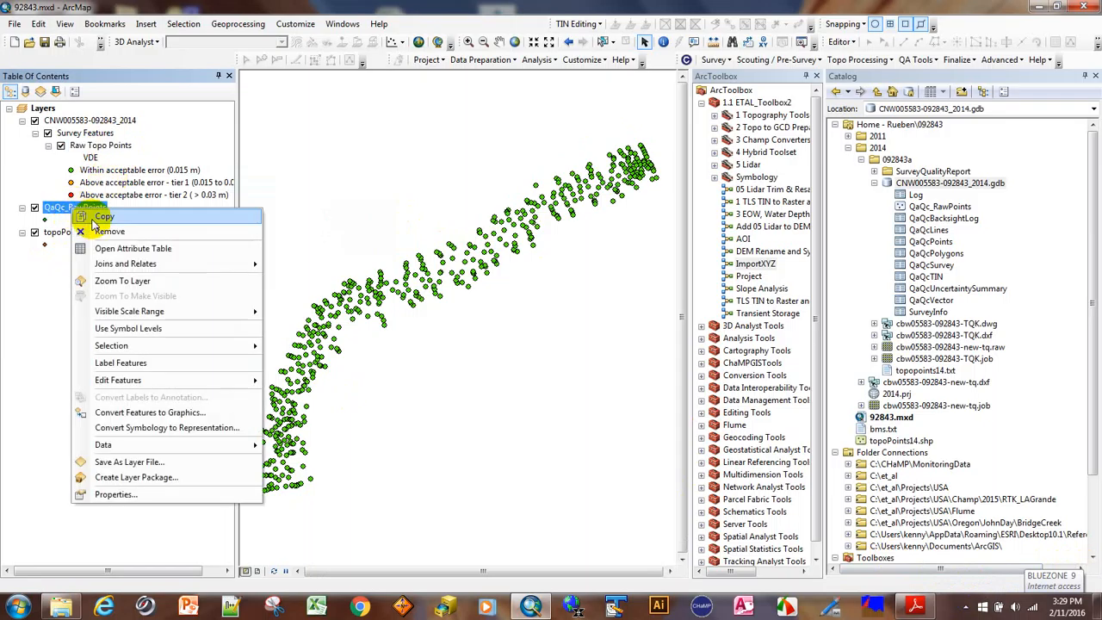
pyautogui.click(104, 233)
pyautogui.rightClick(70, 211)
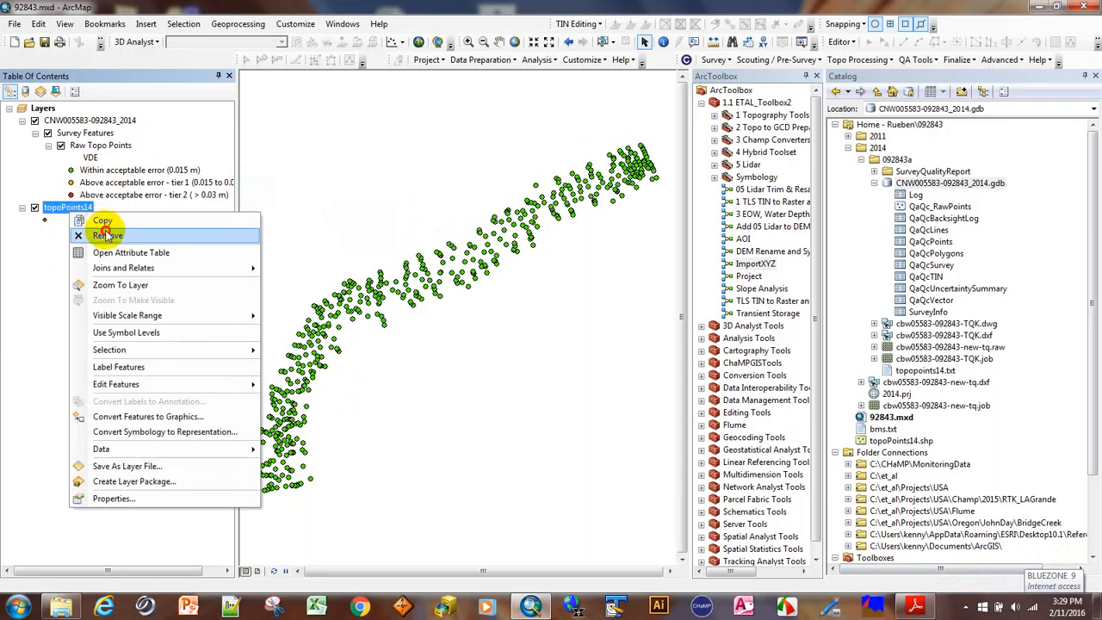
pyautogui.click(107, 235)
# - Examine the Raw Topo Points attribute table for its field names and error values, and close it
pyautogui.rightClick(89, 146)
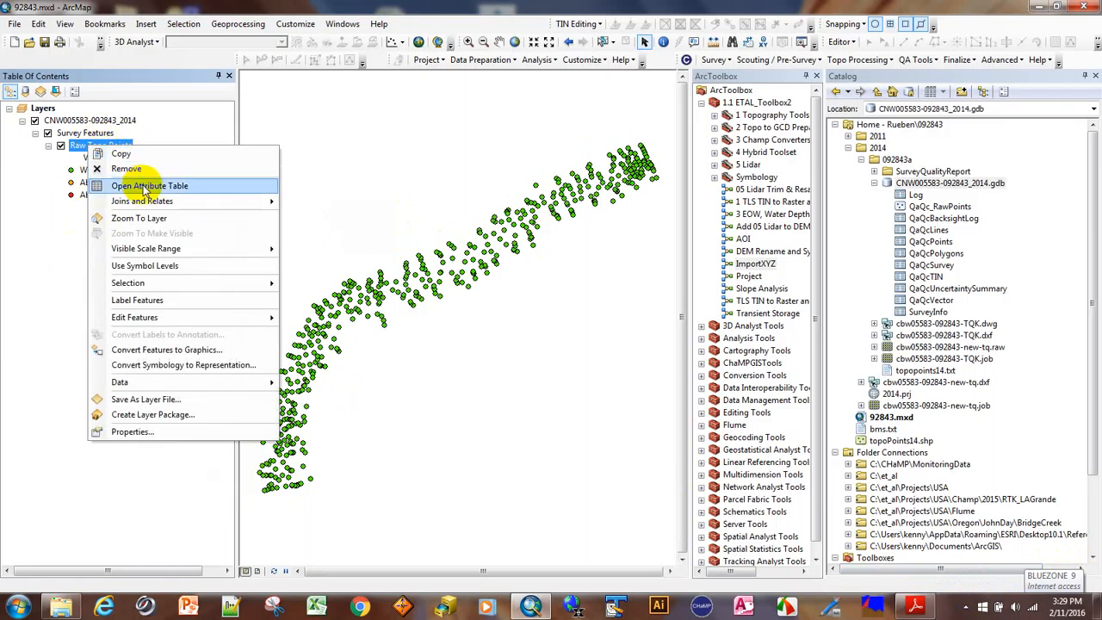
pyautogui.click(145, 185)
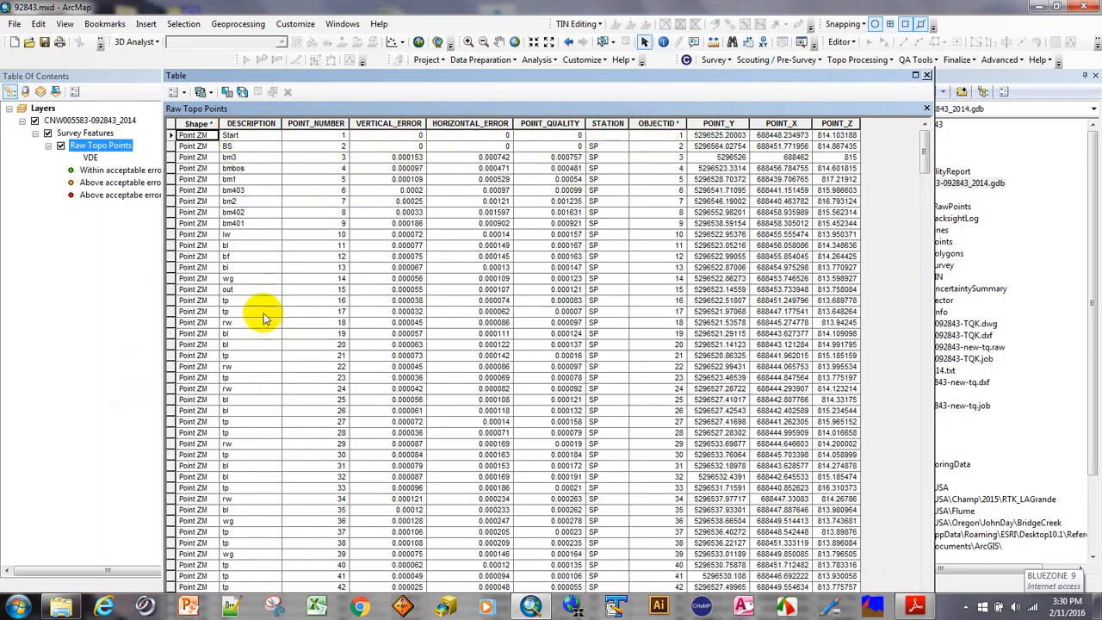
pyautogui.scroll(-11, 264, 319)
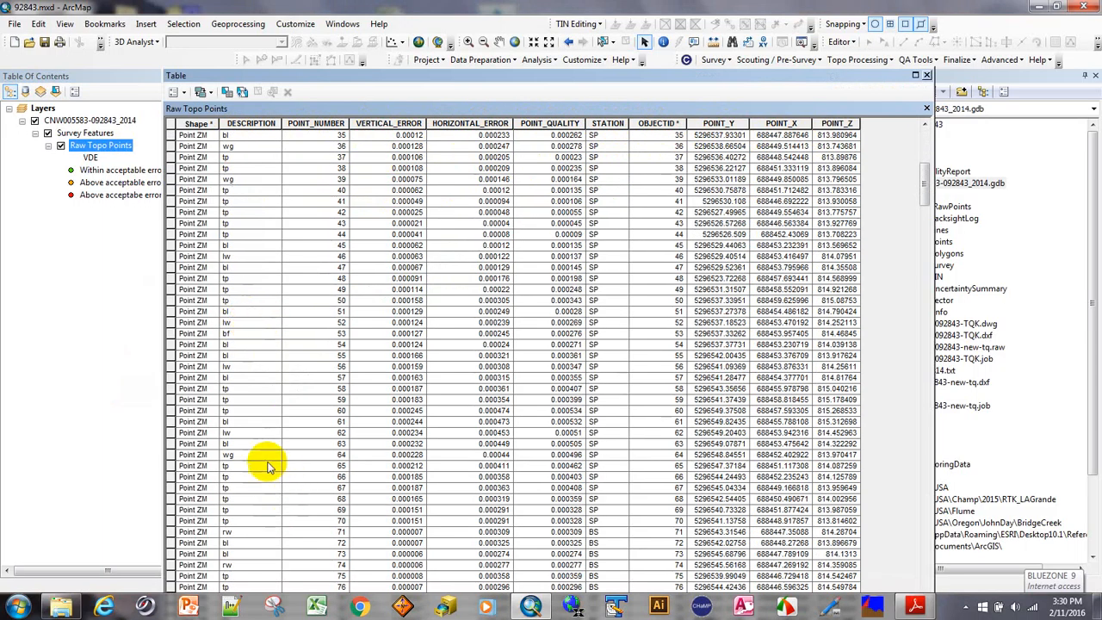
pyautogui.scroll(11, 293, 193)
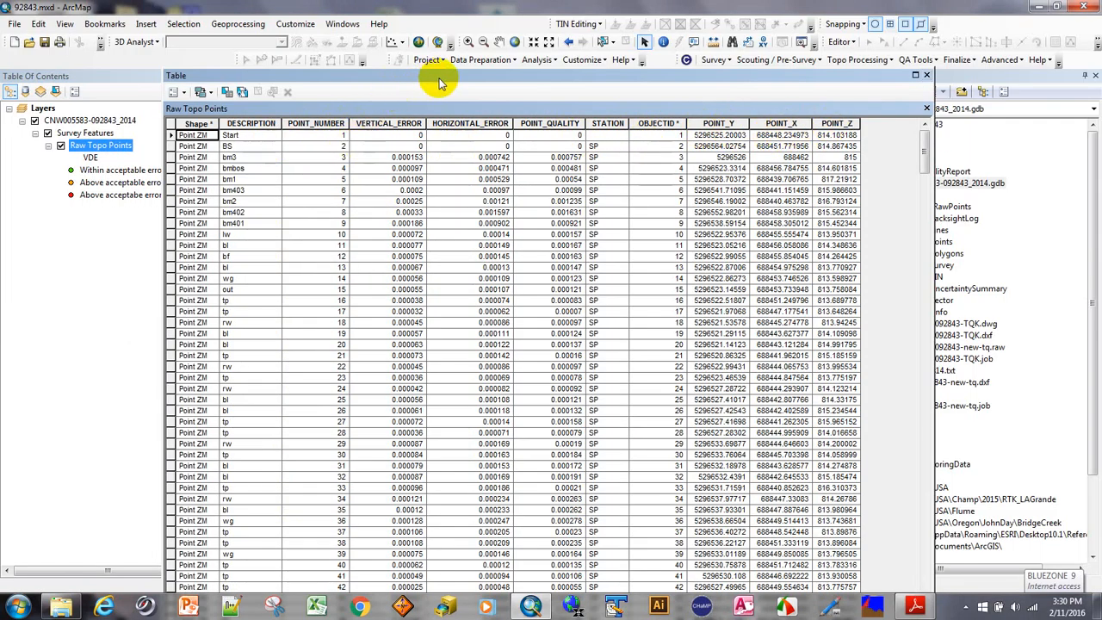
pyautogui.moveTo(446, 80); pyautogui.dragTo(580, 177)
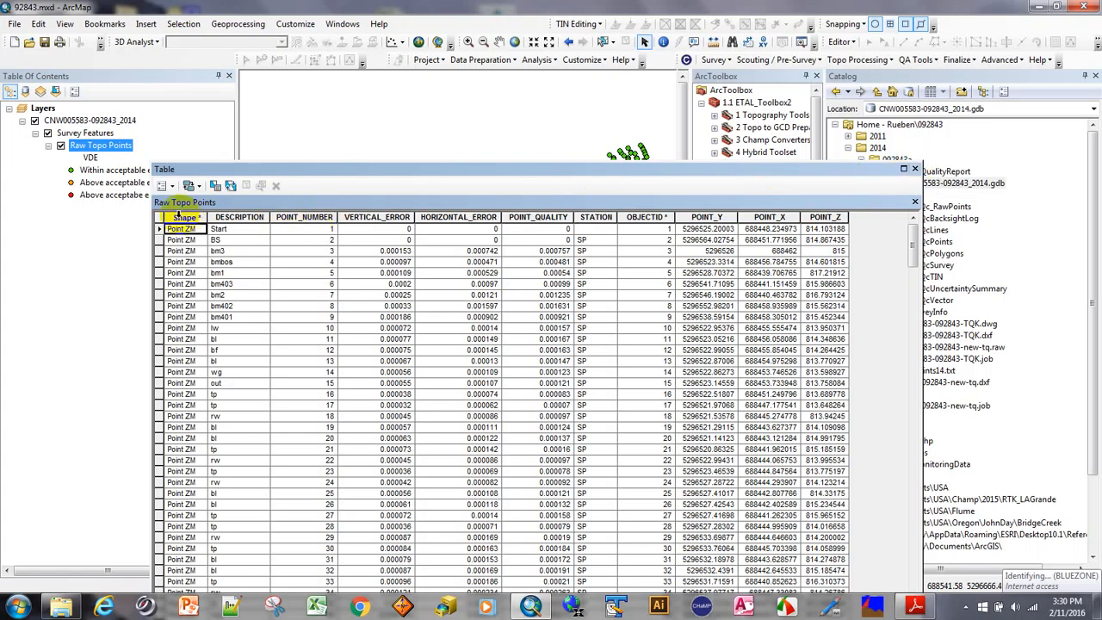
pyautogui.click(915, 170)
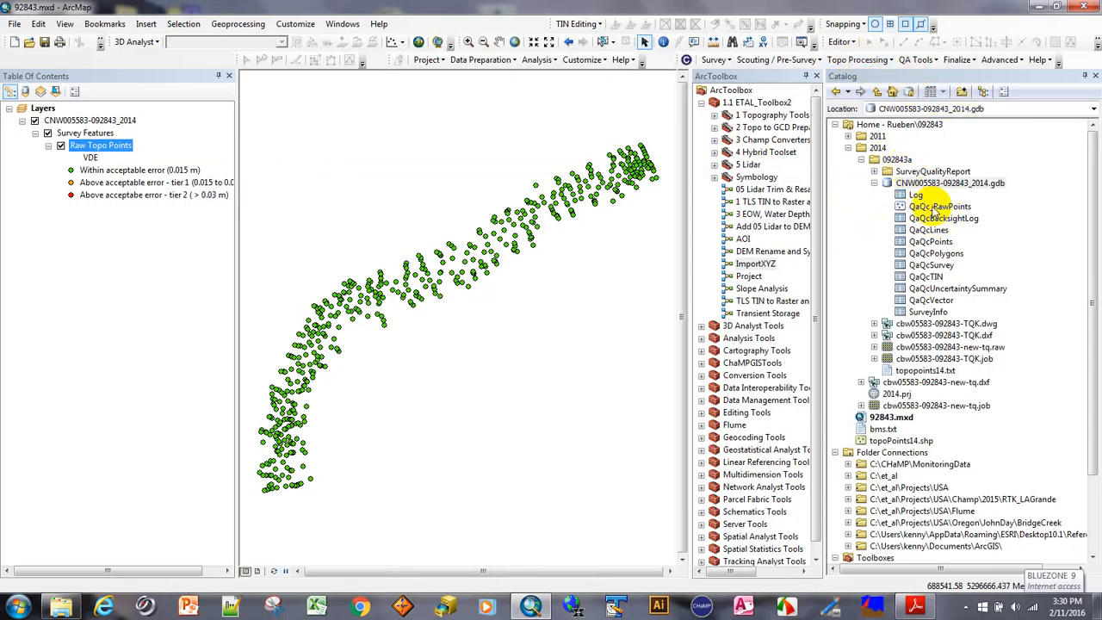
pyautogui.click(857, 60)
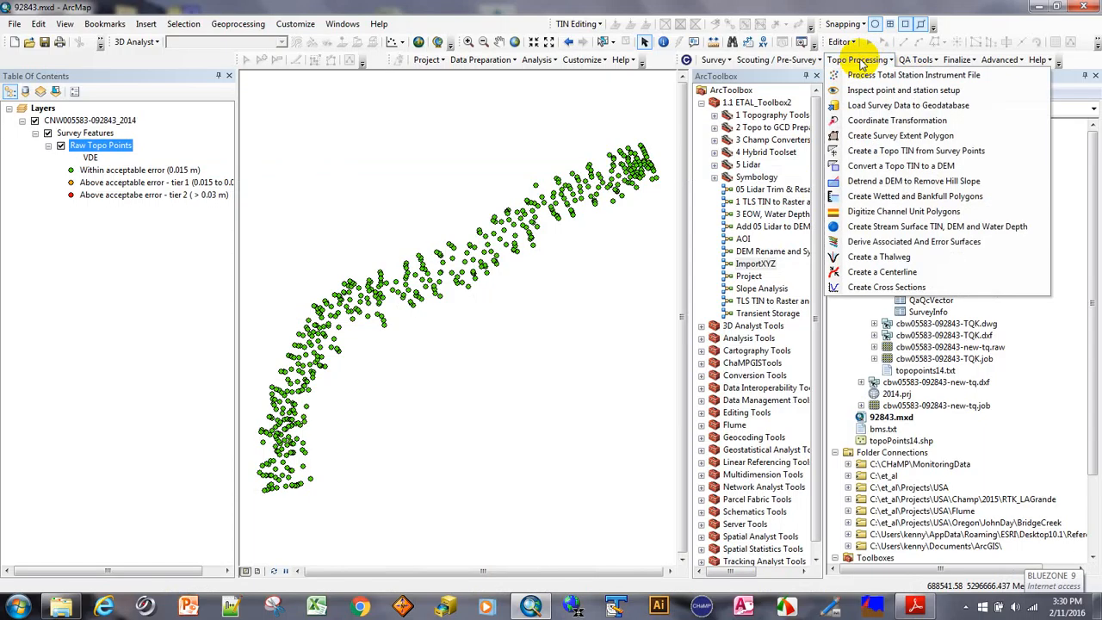
pyautogui.click(861, 105)
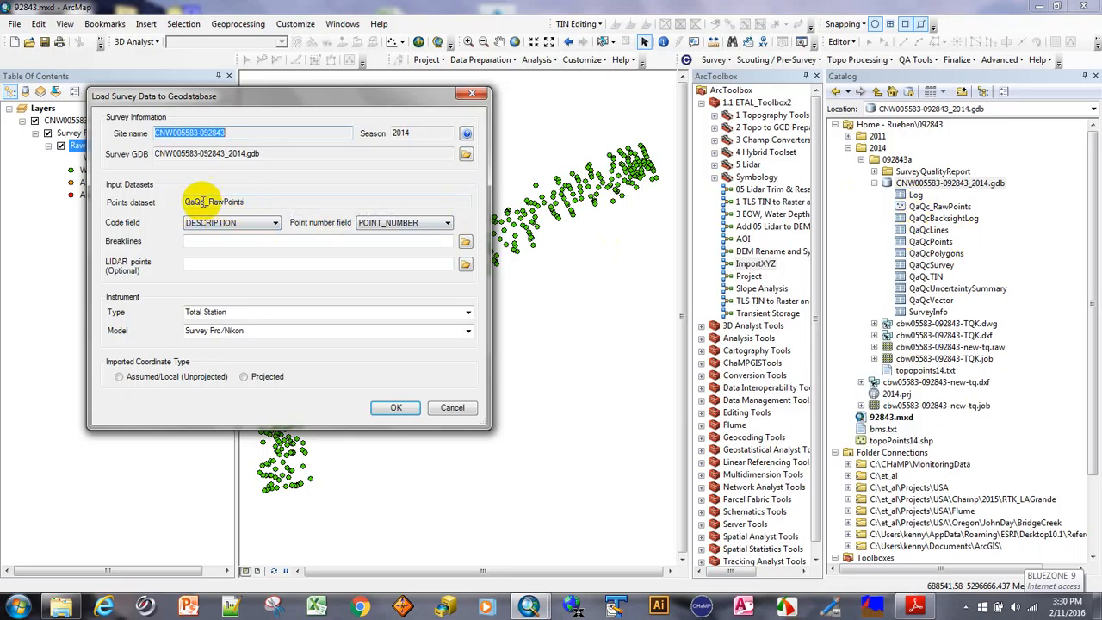
pyautogui.click(465, 243)
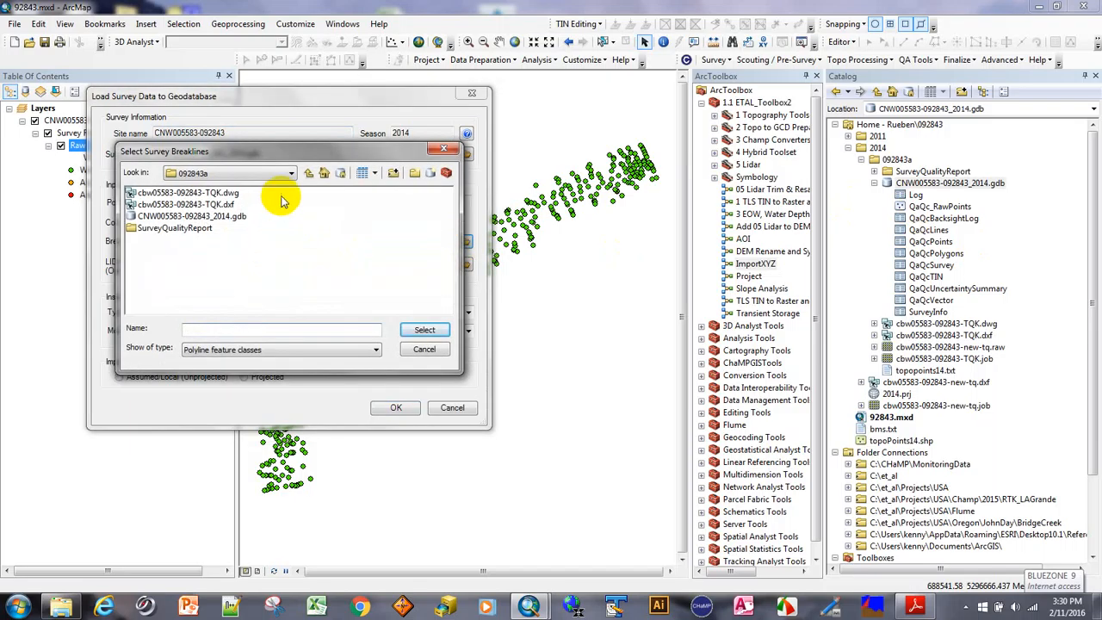
pyautogui.moveTo(327, 153); pyautogui.dragTo(368, 270)
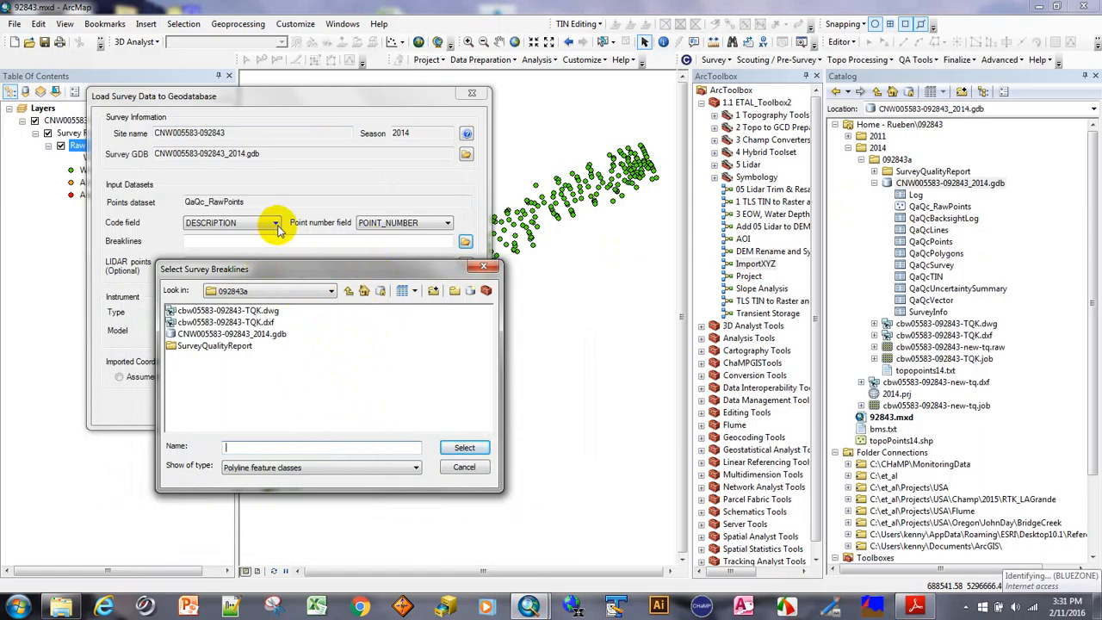
pyautogui.doubleClick(244, 322)
pyautogui.click(191, 311)
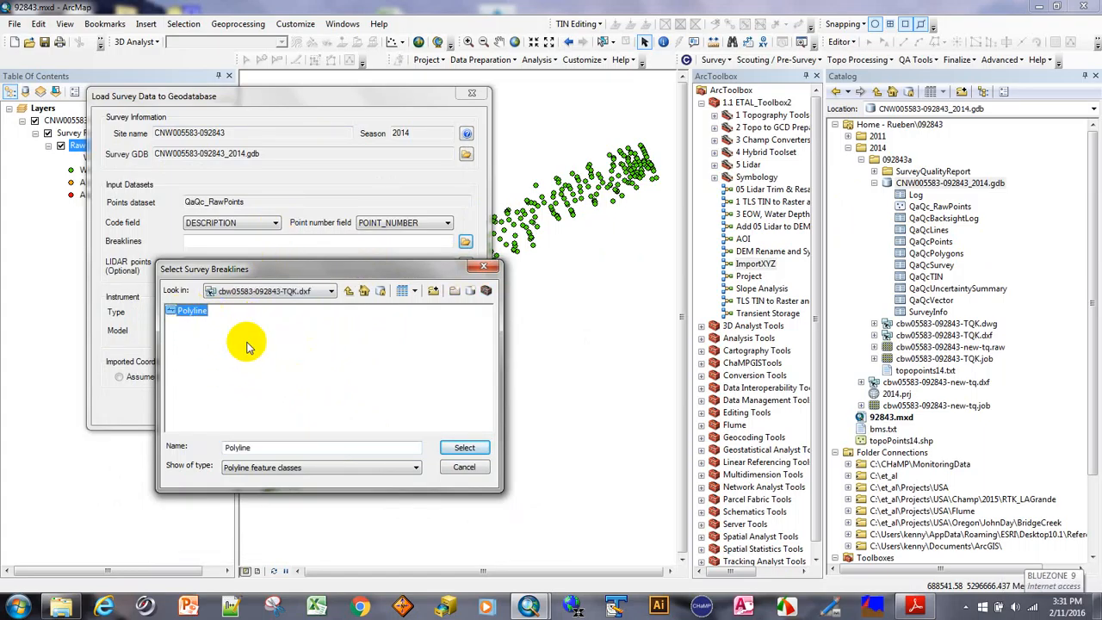
pyautogui.click(463, 449)
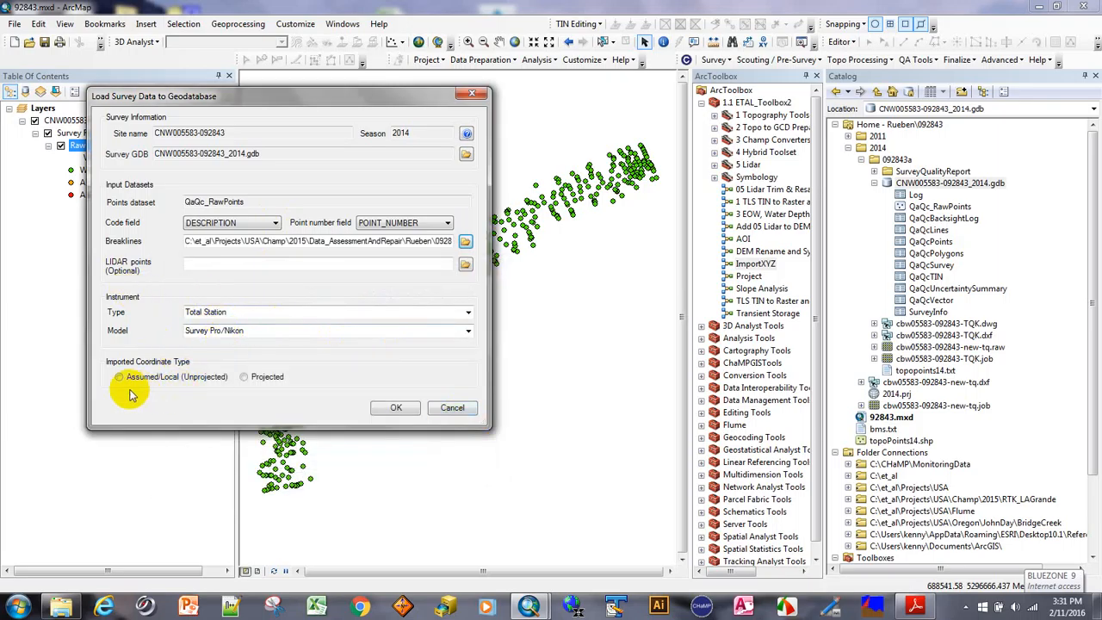
# - Set the imported coordinate type to Projected and load the survey data into the geodatabase
pyautogui.click(244, 377)
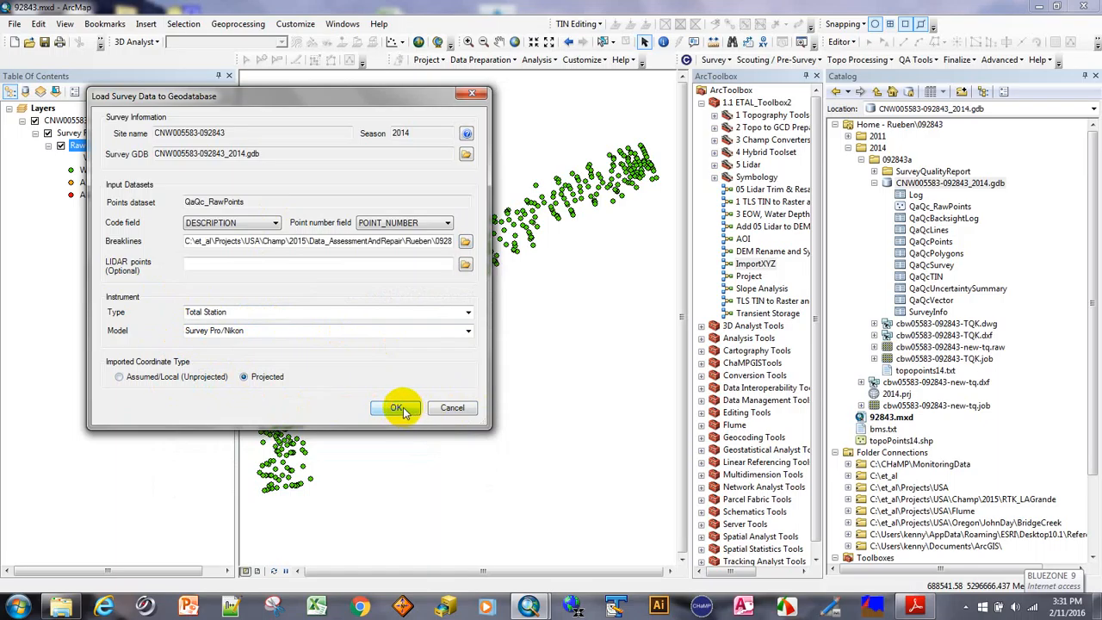
pyautogui.click(404, 411)
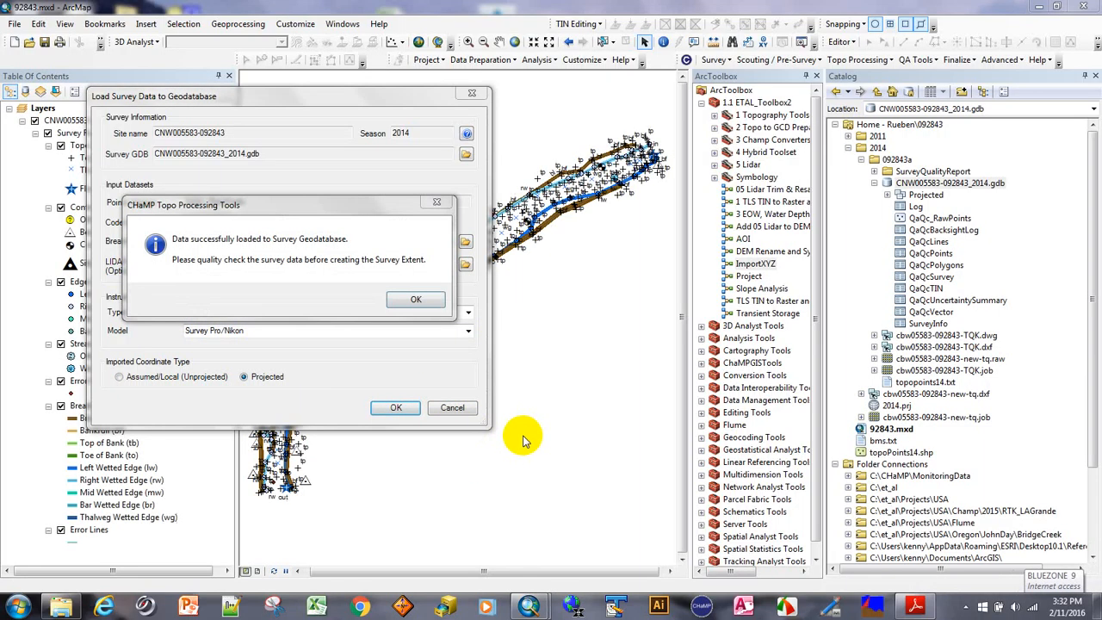
pyautogui.click(423, 299)
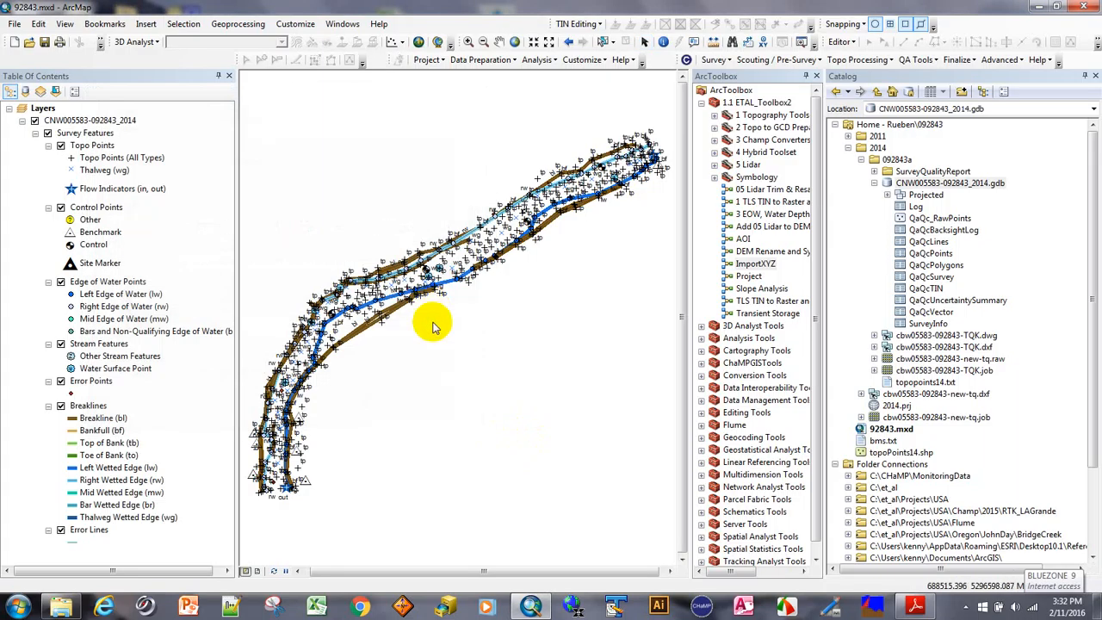
# - Examine the attribute table of the loaded Topo Points layer for its error, quality and point number fields
pyautogui.rightClick(95, 147)
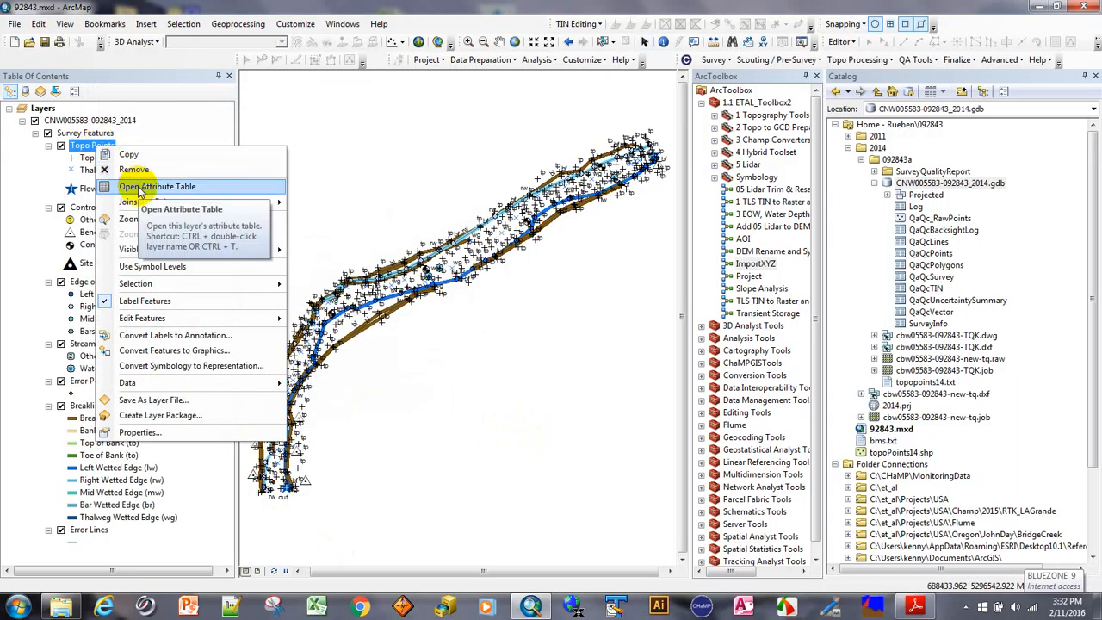
pyautogui.click(138, 188)
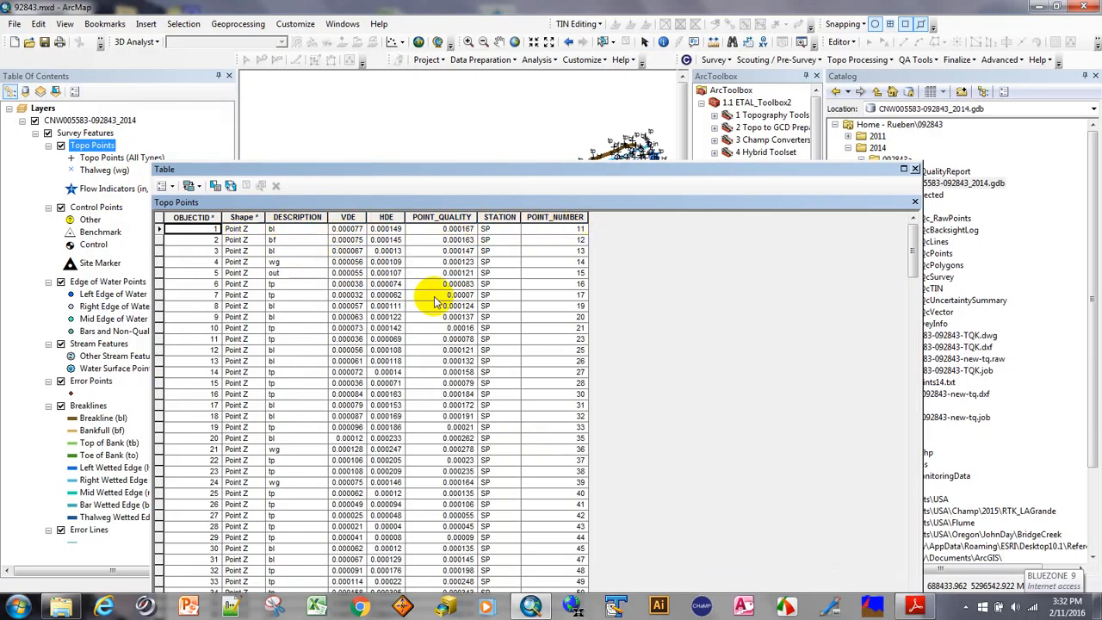
pyautogui.scroll(-3, 491, 382)
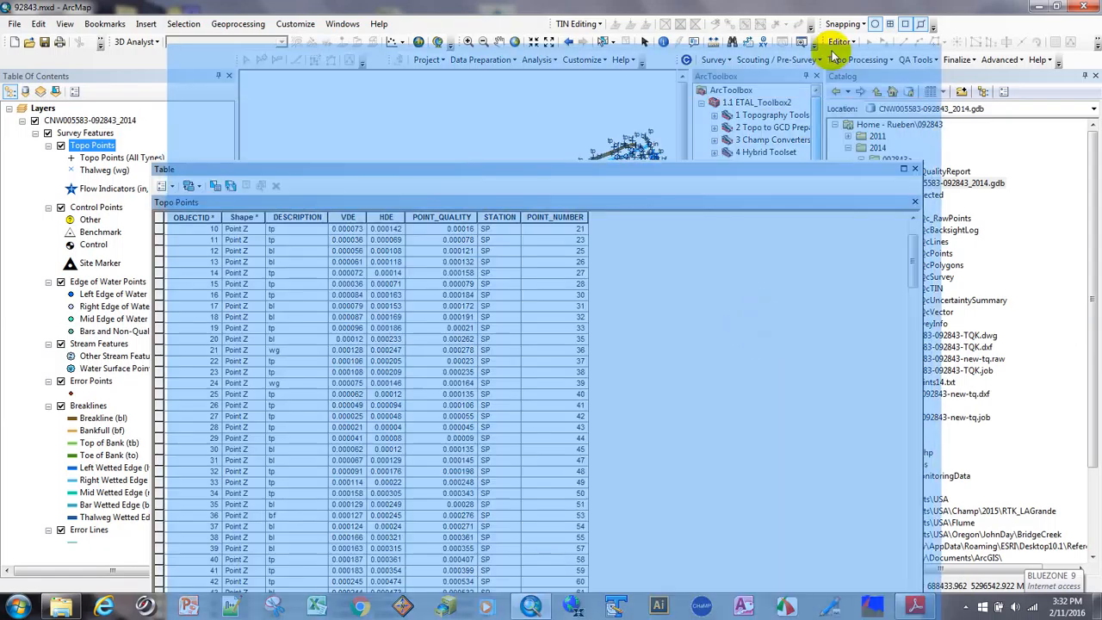
pyautogui.moveTo(833, 53); pyautogui.dragTo(848, 52)
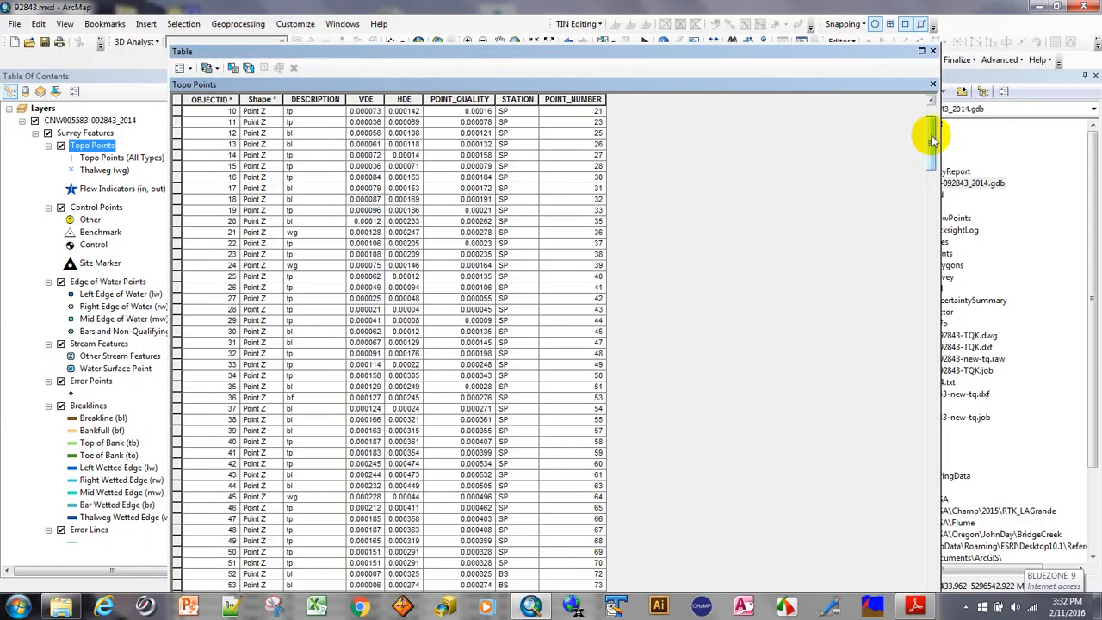
pyautogui.moveTo(932, 137); pyautogui.dragTo(905, 63)
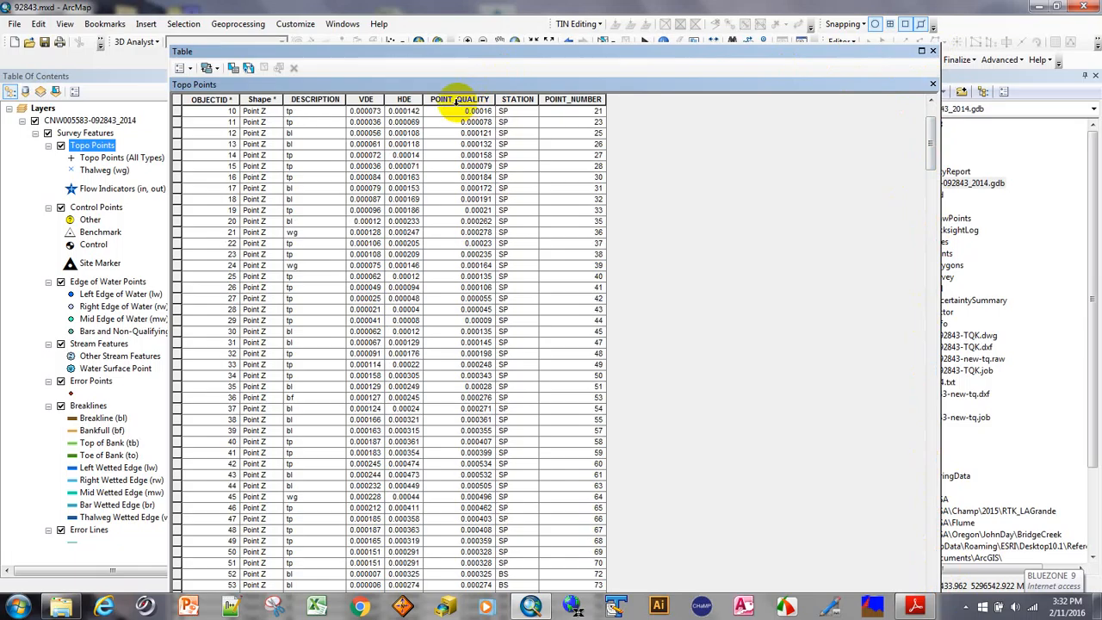
# - Close the Topo Points table and search the tools for "addxy" to open Add XY Coordinates
pyautogui.click(933, 53)
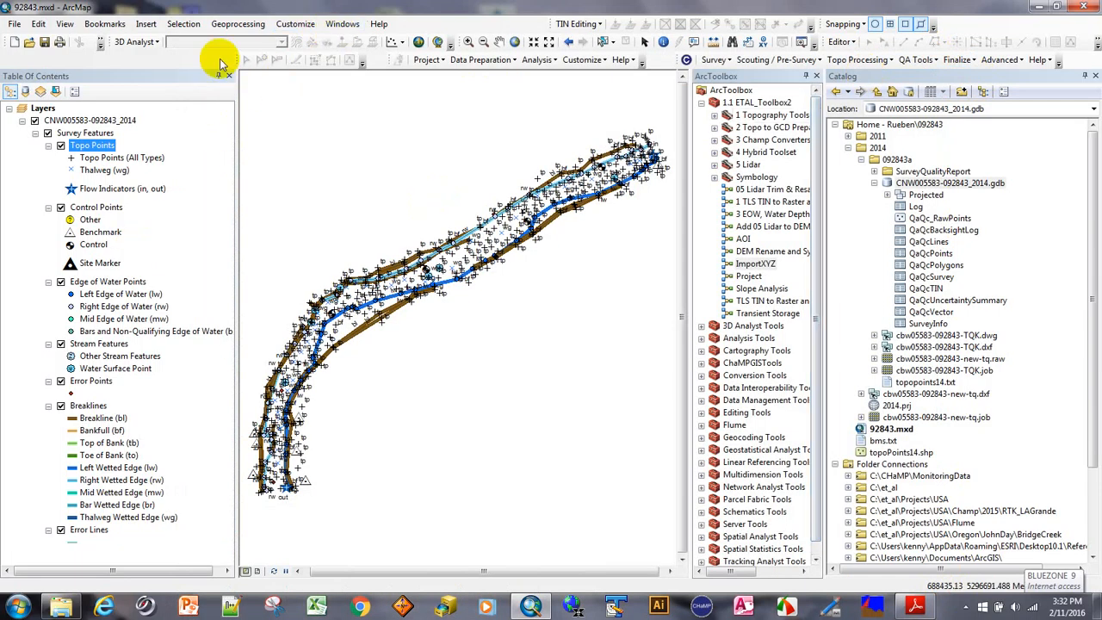
pyautogui.click(233, 26)
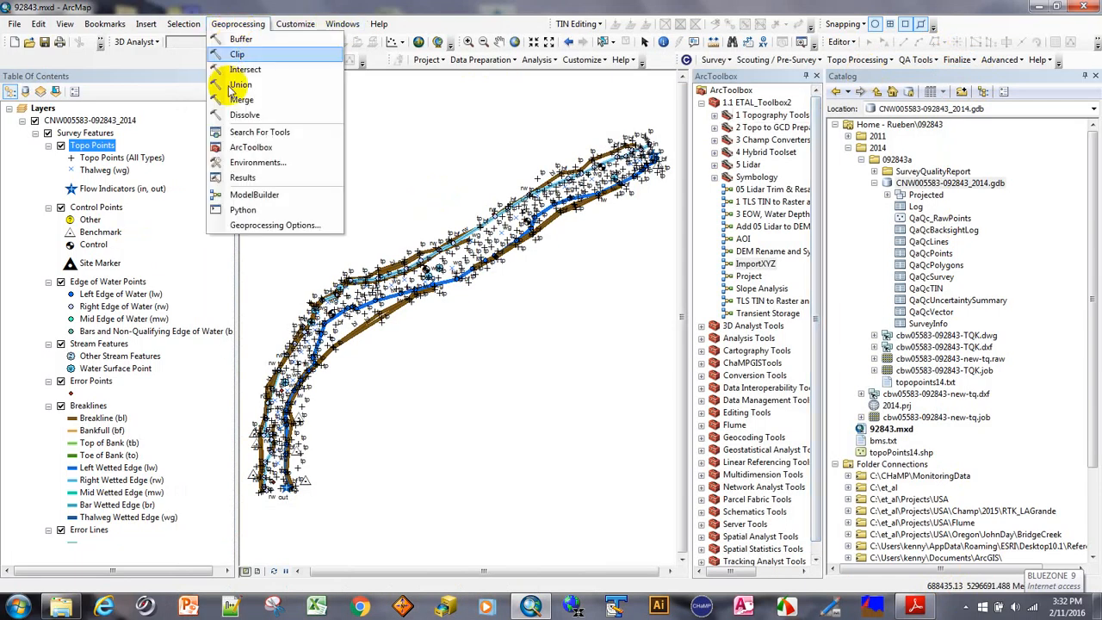
pyautogui.click(258, 133)
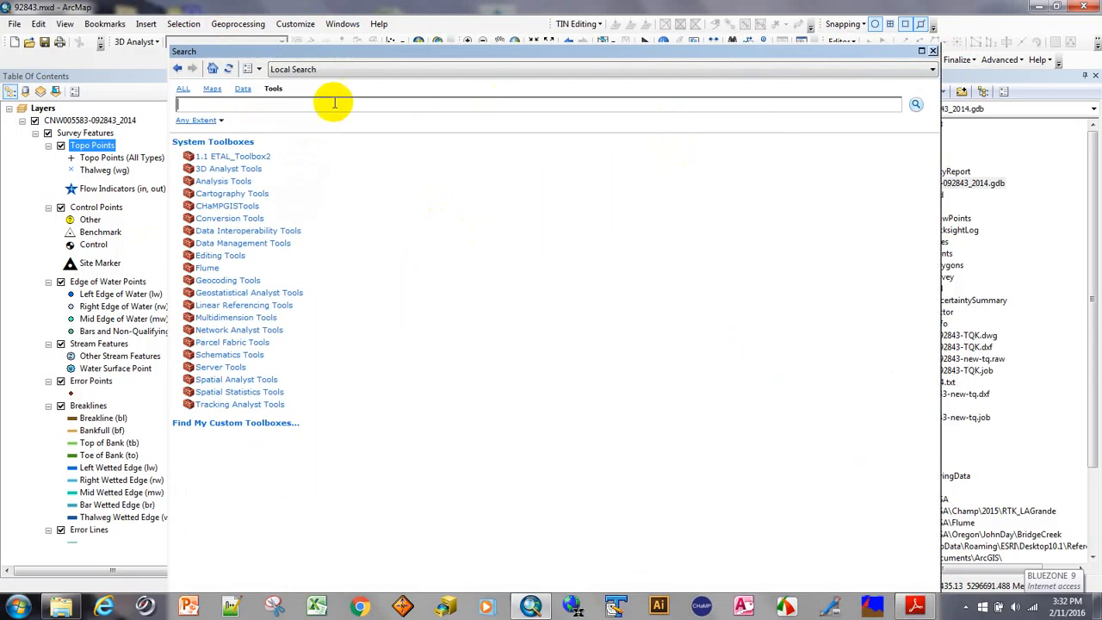
pyautogui.write('a')
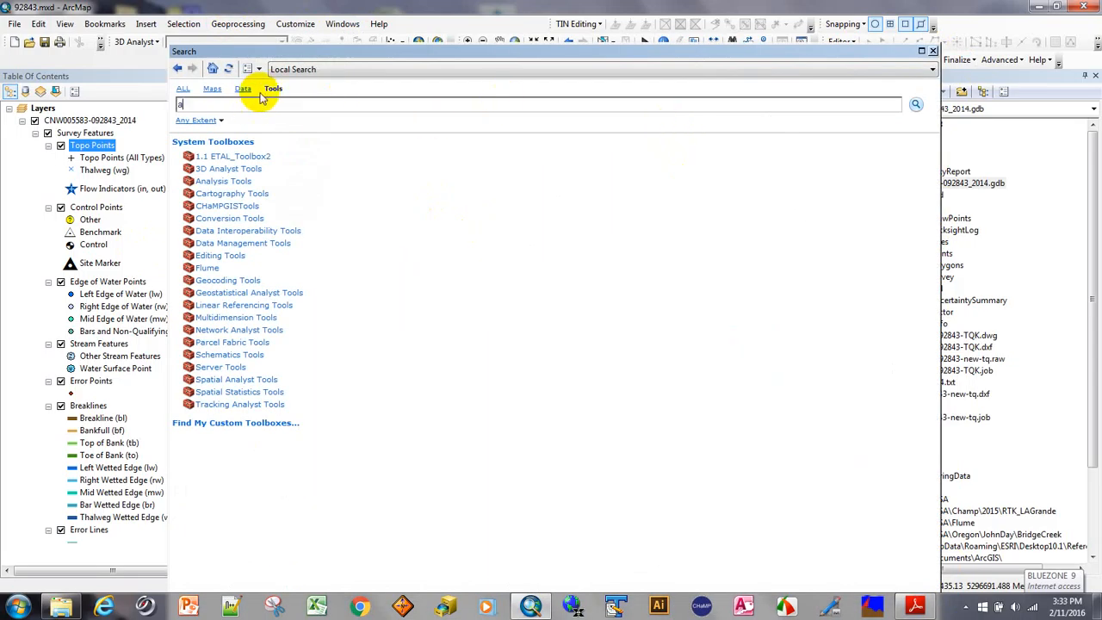
pyautogui.write('ddxy')
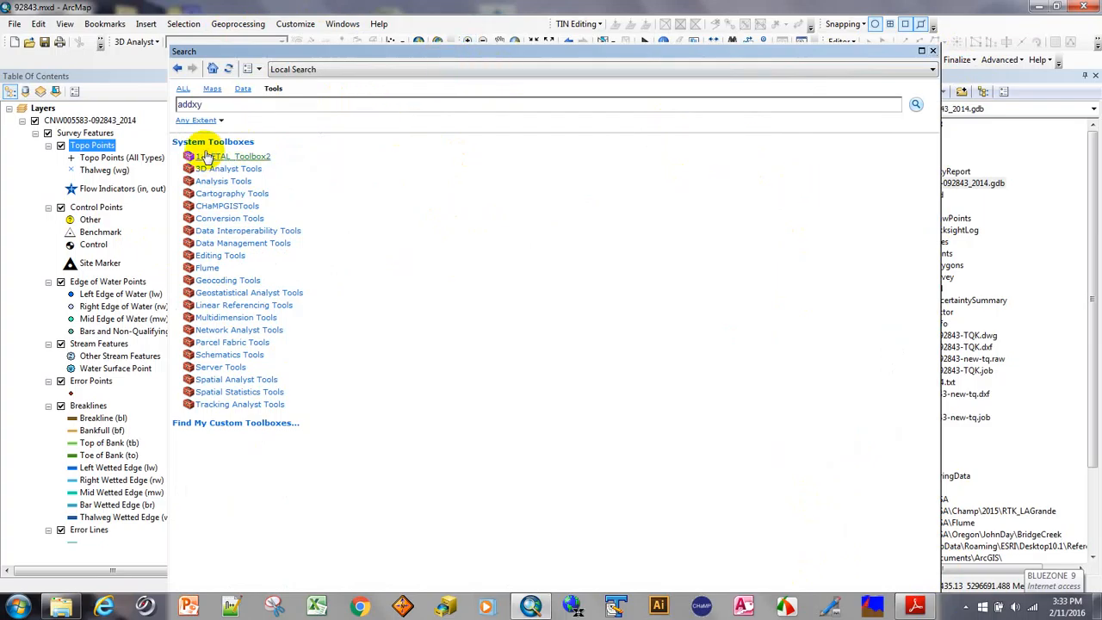
pyautogui.click(914, 105)
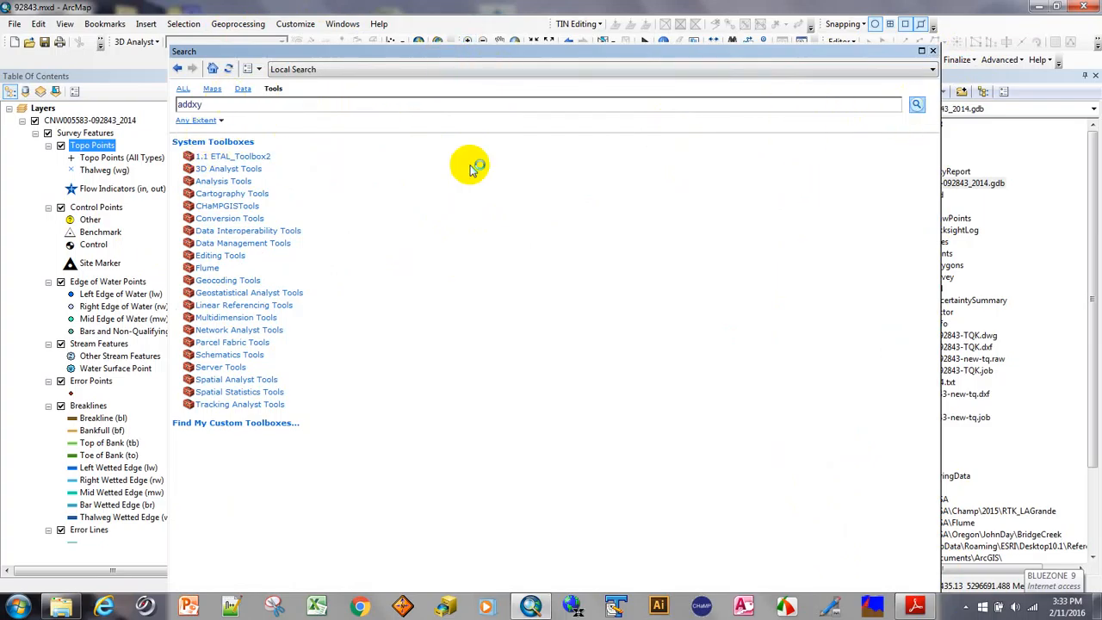
pyautogui.click(274, 154)
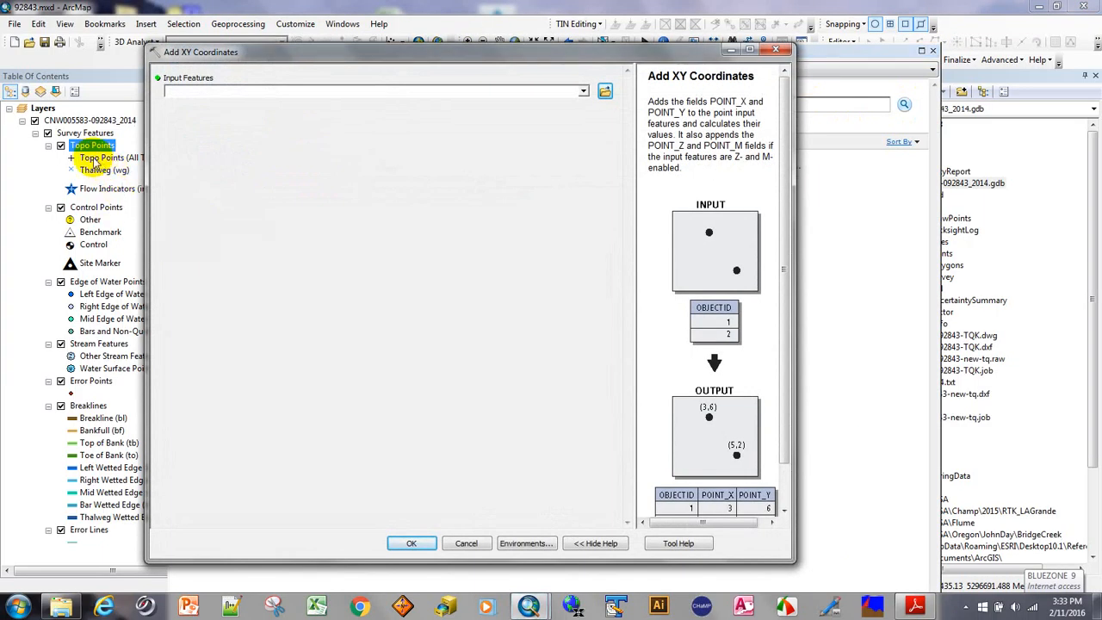
# - Run Add XY Coordinates with the Topo Points layer as the input features, and close the tool search
pyautogui.moveTo(90, 144); pyautogui.dragTo(250, 92)
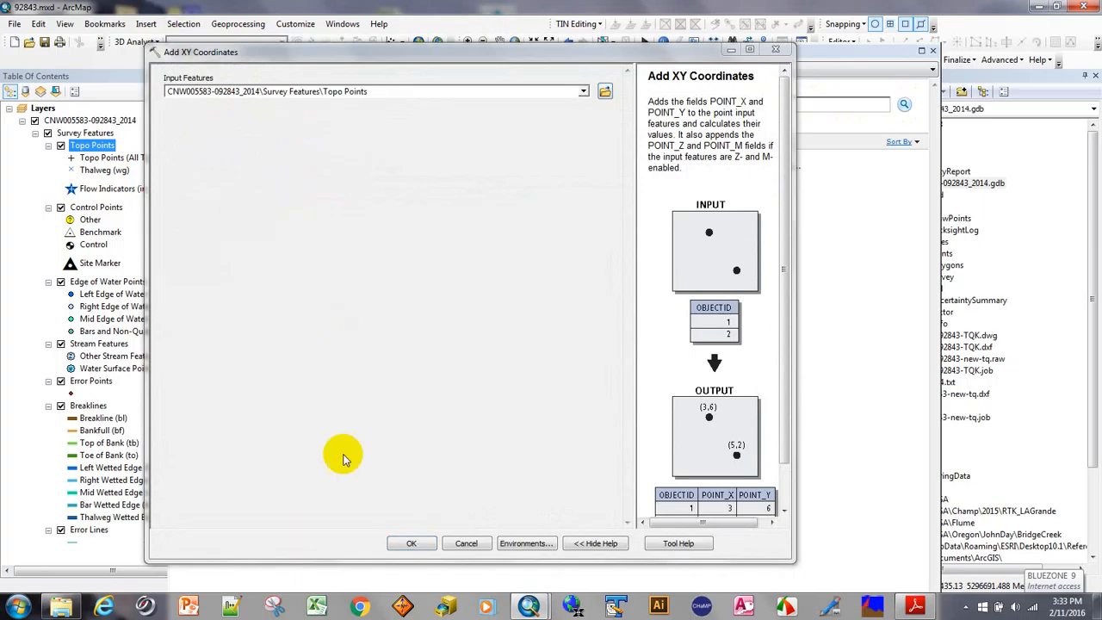
pyautogui.click(412, 543)
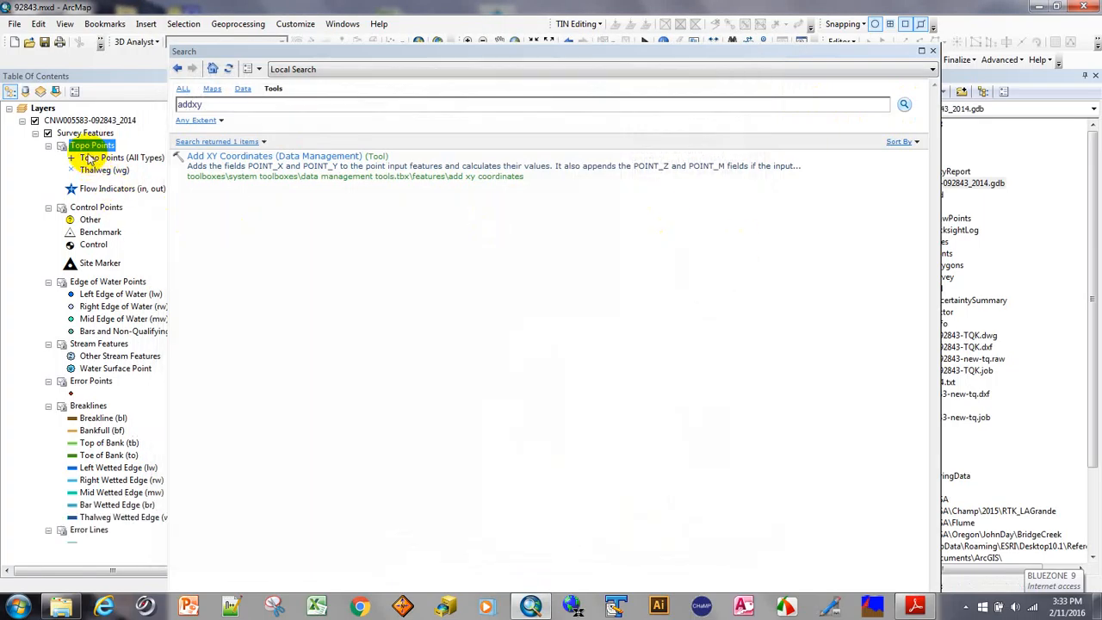
pyautogui.click(933, 51)
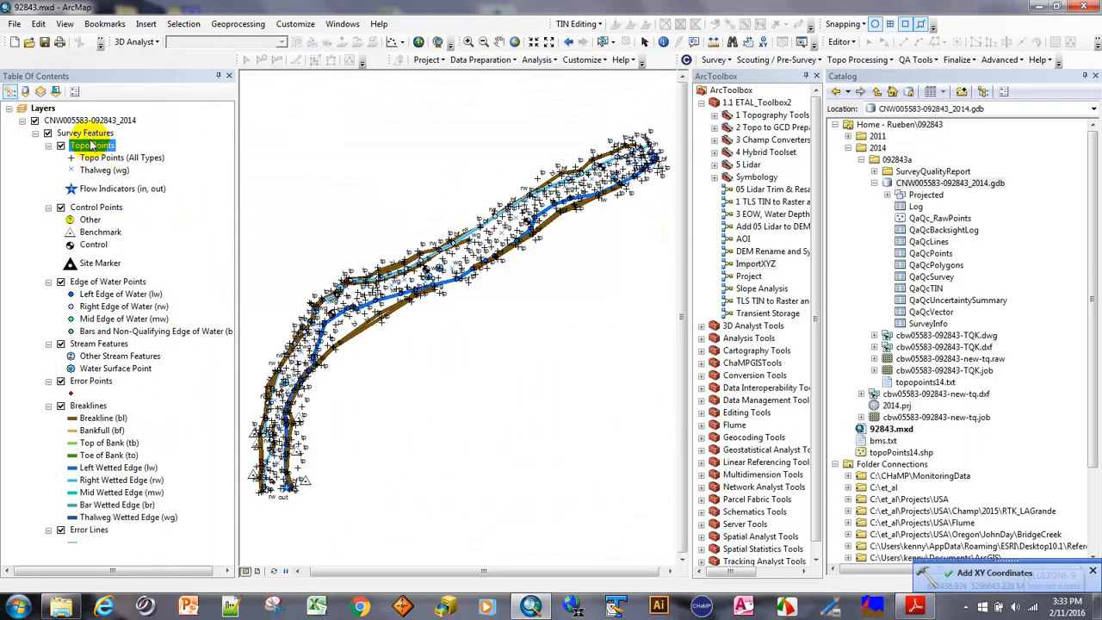
# - Check the Topo Points attribute table for the added X, Y and Z coordinate fields, and close it
pyautogui.rightClick(91, 144)
pyautogui.click(155, 179)
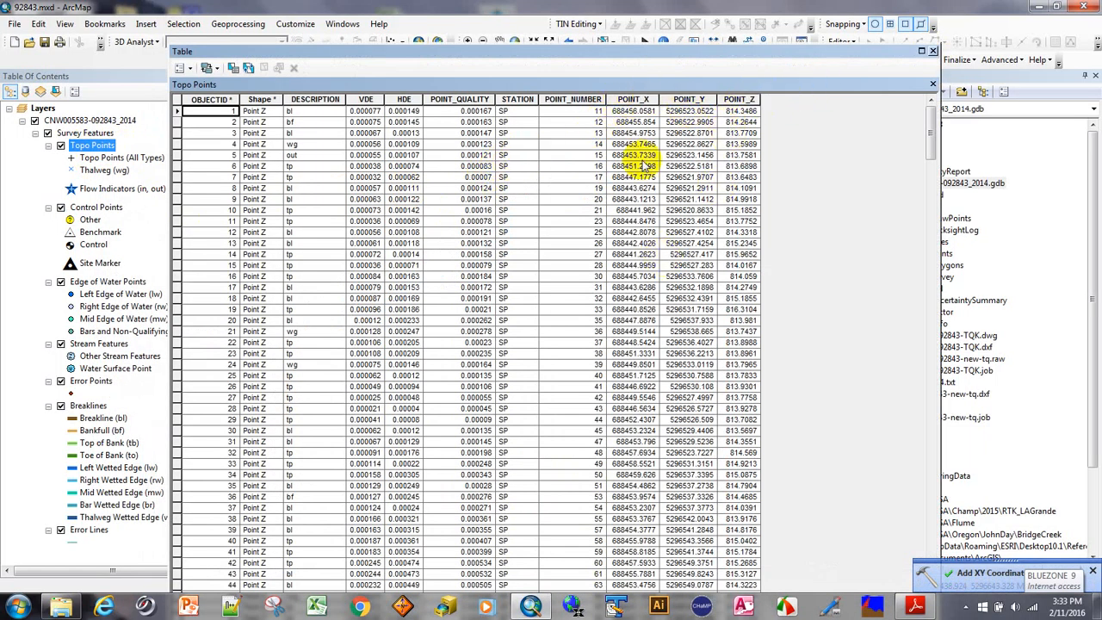
pyautogui.click(933, 52)
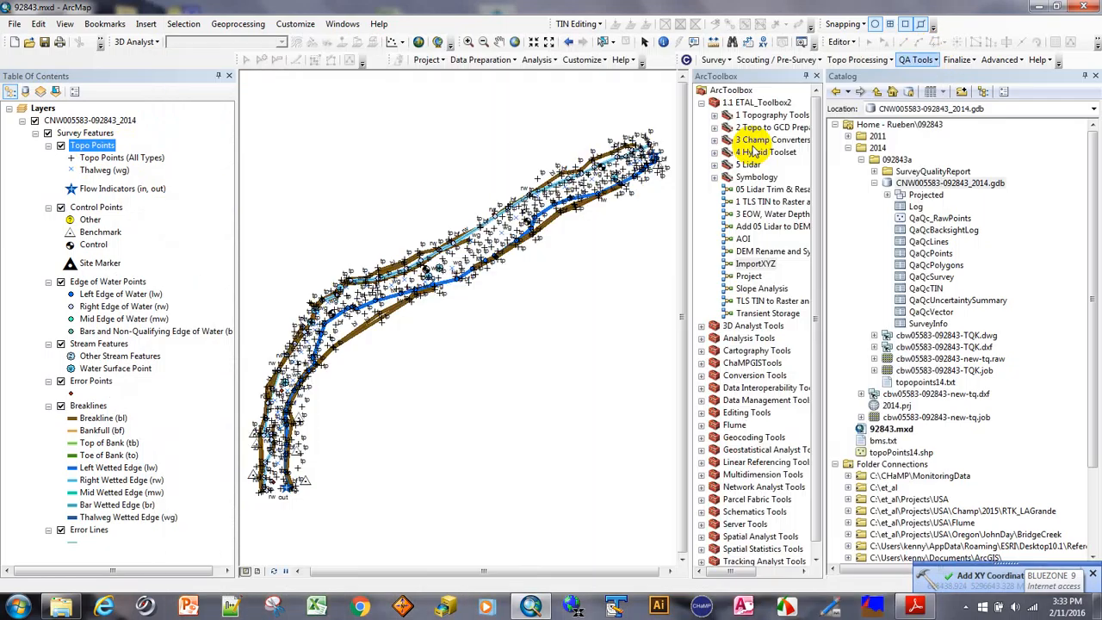
# - Examine the Error Points attribute table for the descriptions and error types of the rejected points, and close it
pyautogui.rightClick(88, 381)
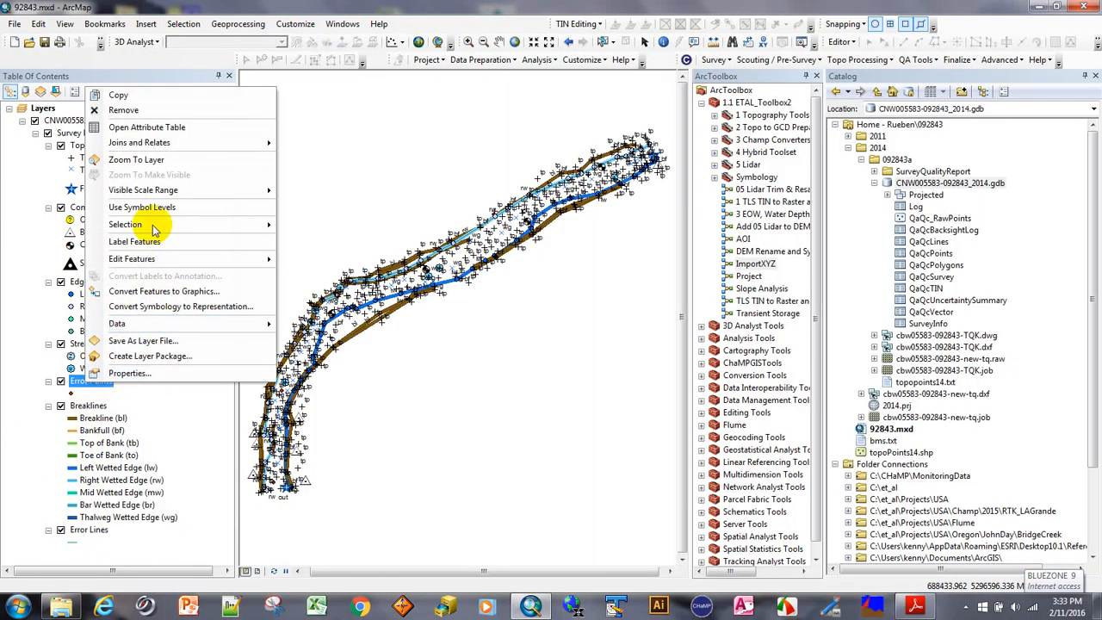
pyautogui.click(142, 127)
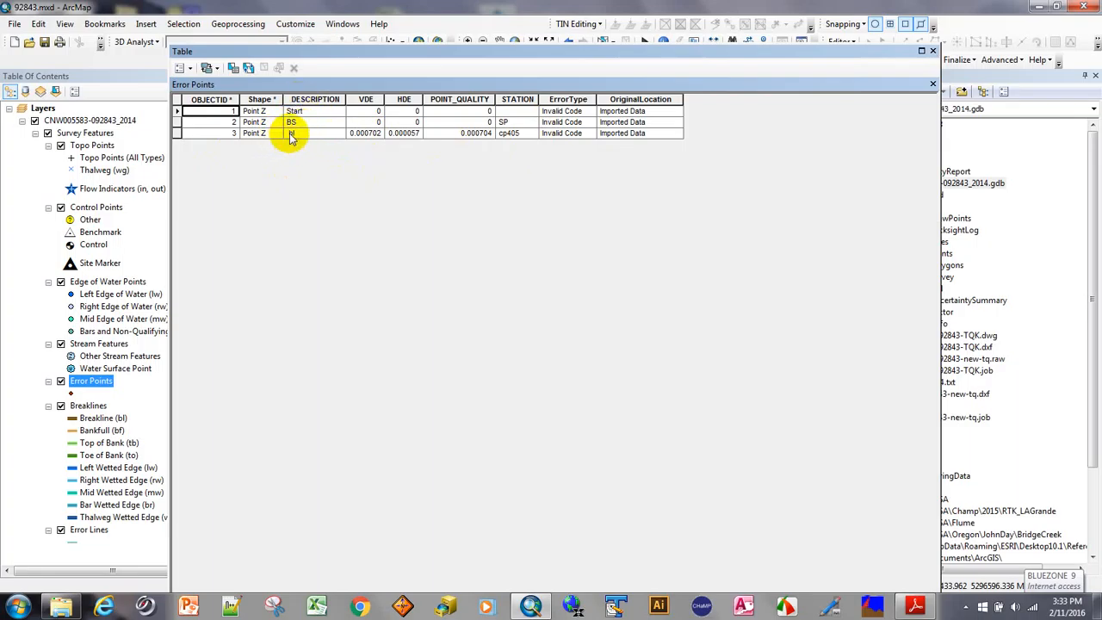
pyautogui.moveTo(659, 49); pyautogui.dragTo(559, 188)
pyautogui.click(916, 59)
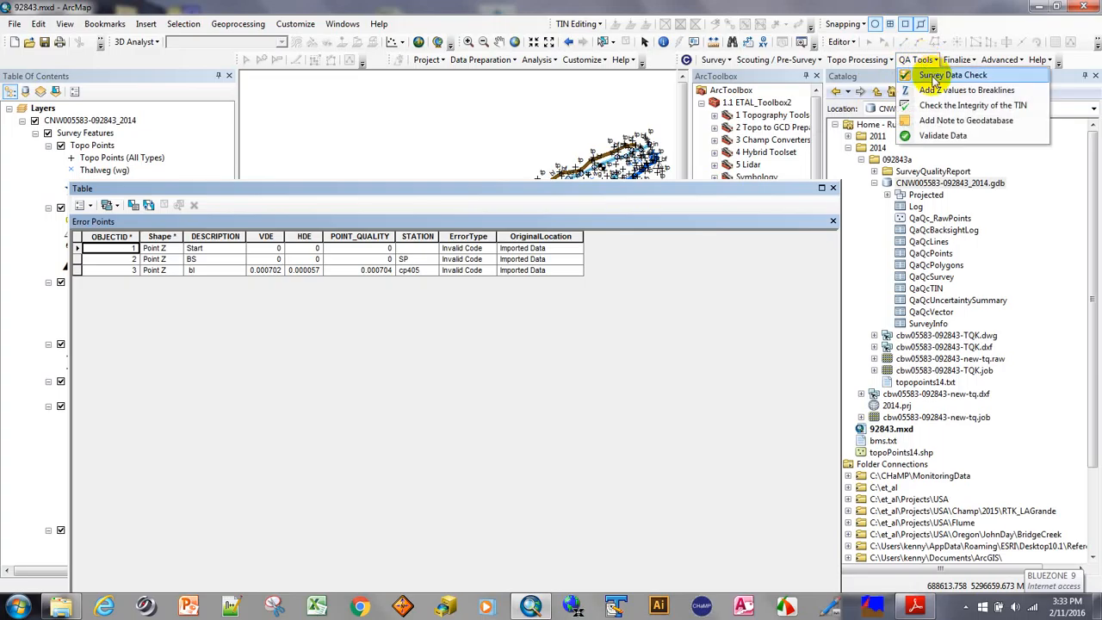
pyautogui.click(833, 187)
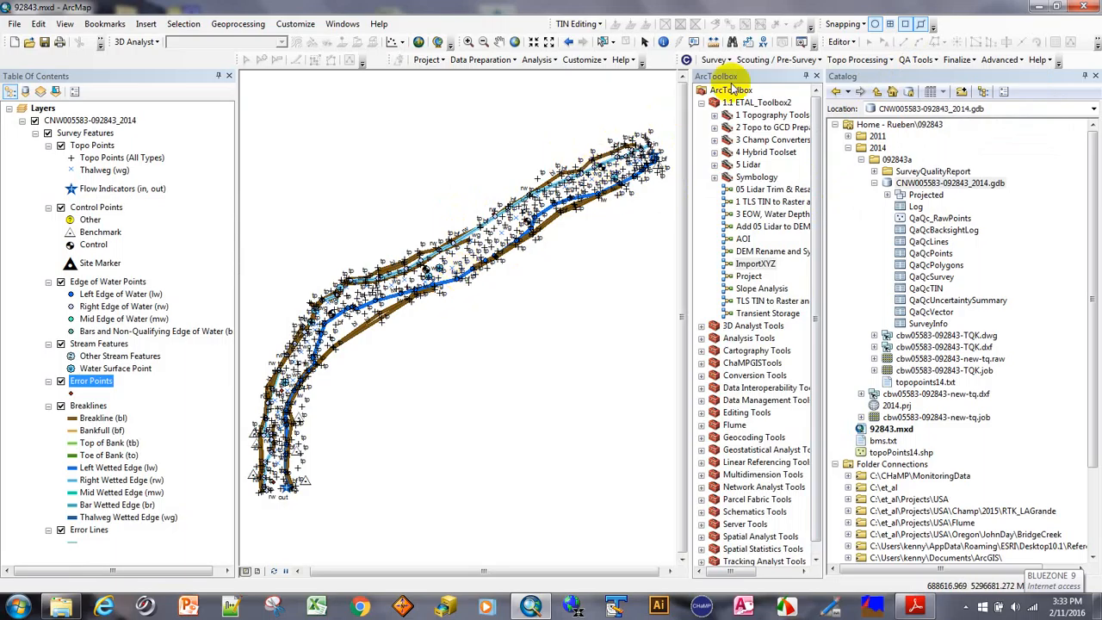
pyautogui.click(858, 60)
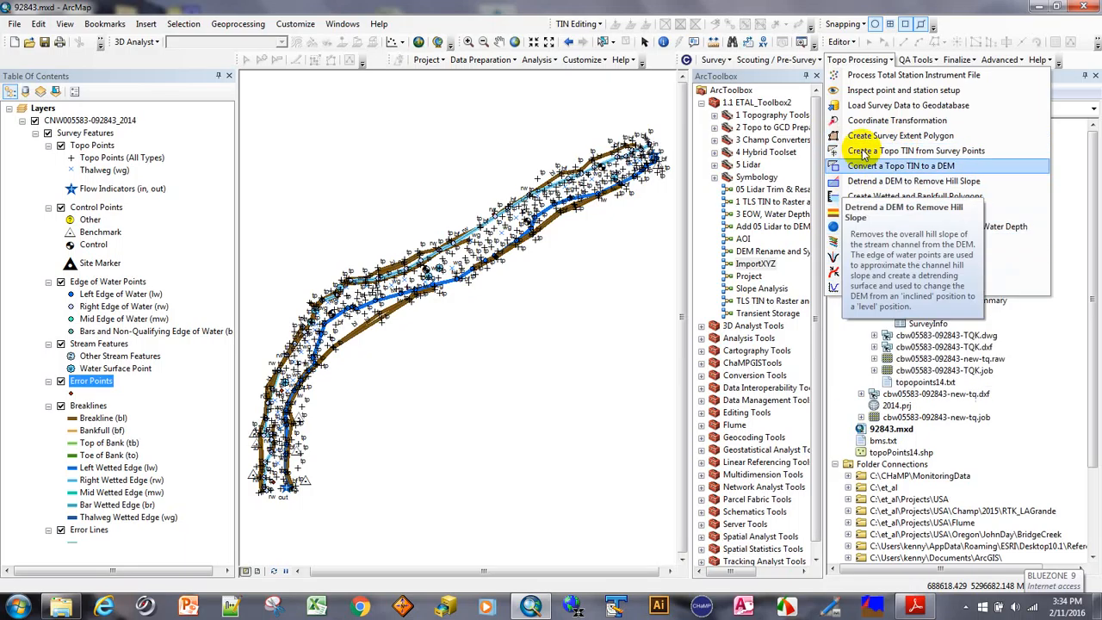
pyautogui.click(554, 367)
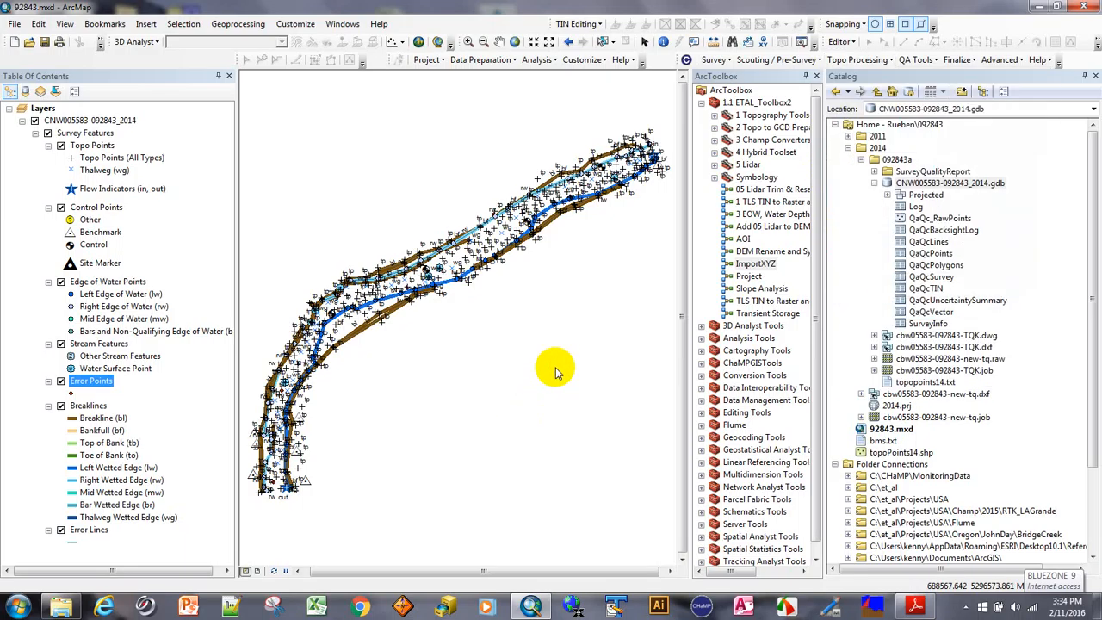